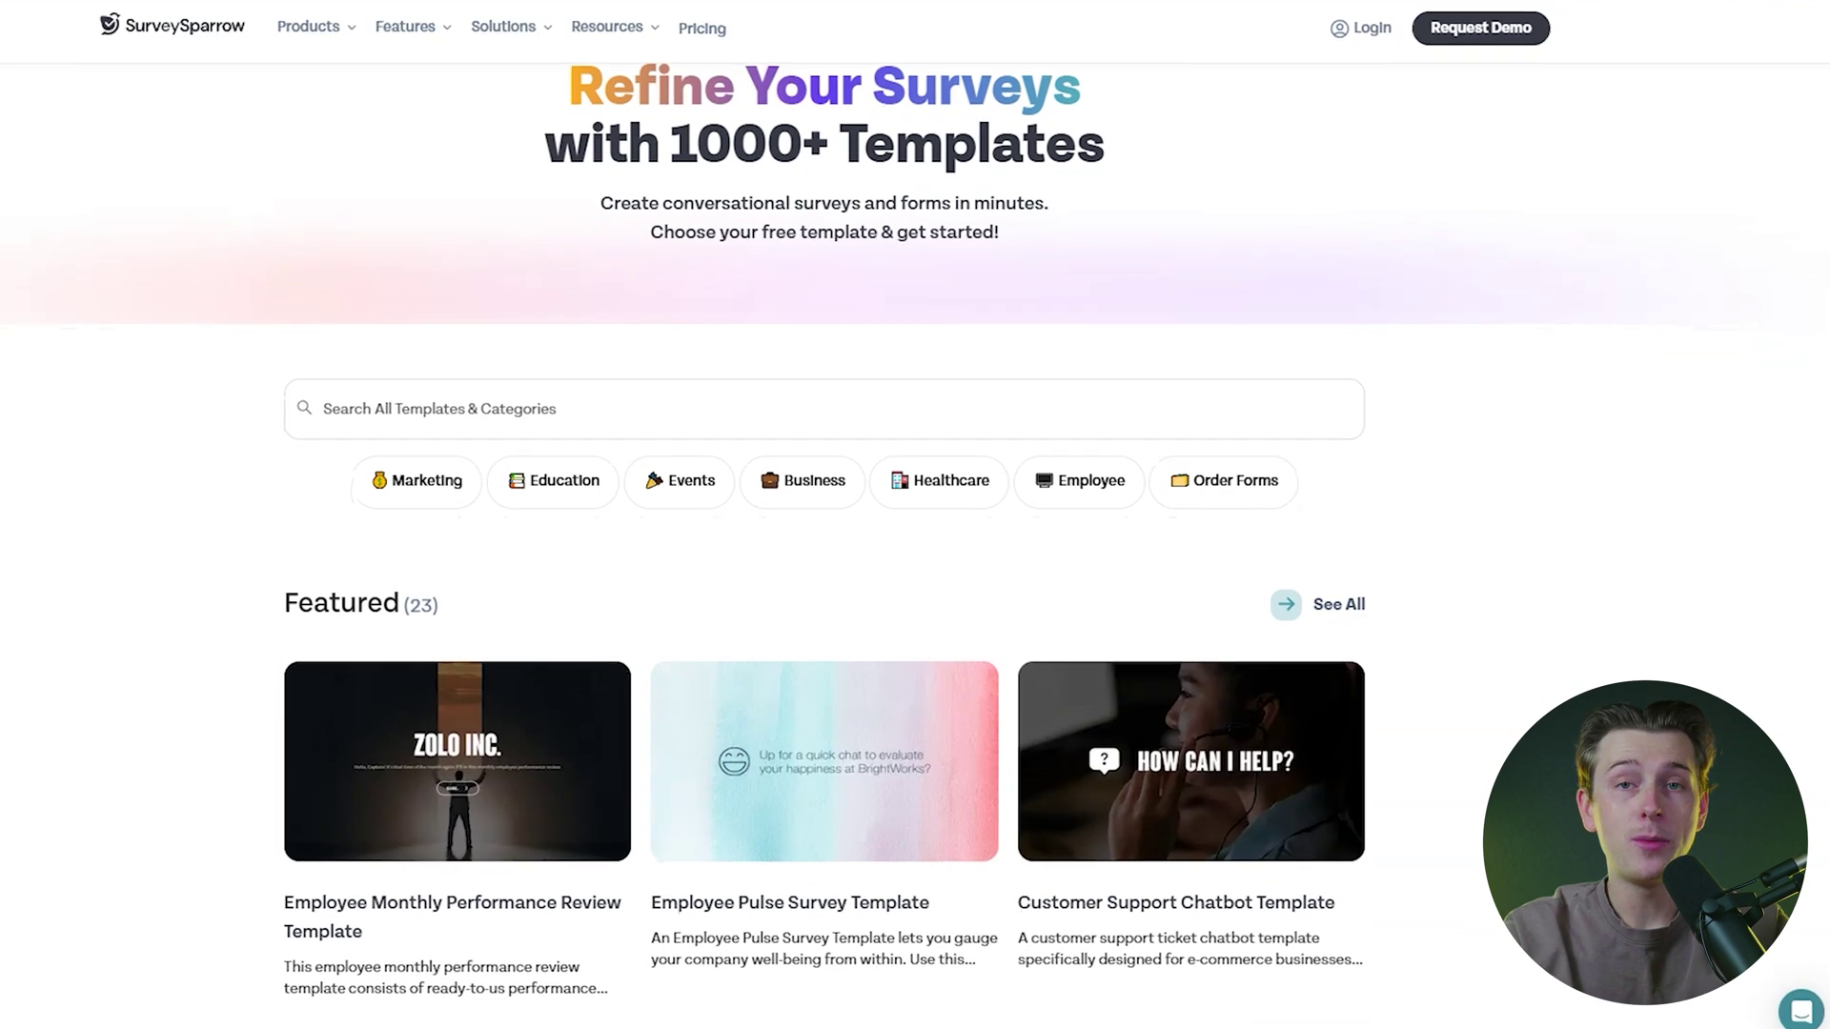
- Browse the survey template gallery from its search and category options through the Featured and Business sections
scroll(915, 572, "down", 1)
scroll(915, 572, "down", 1)
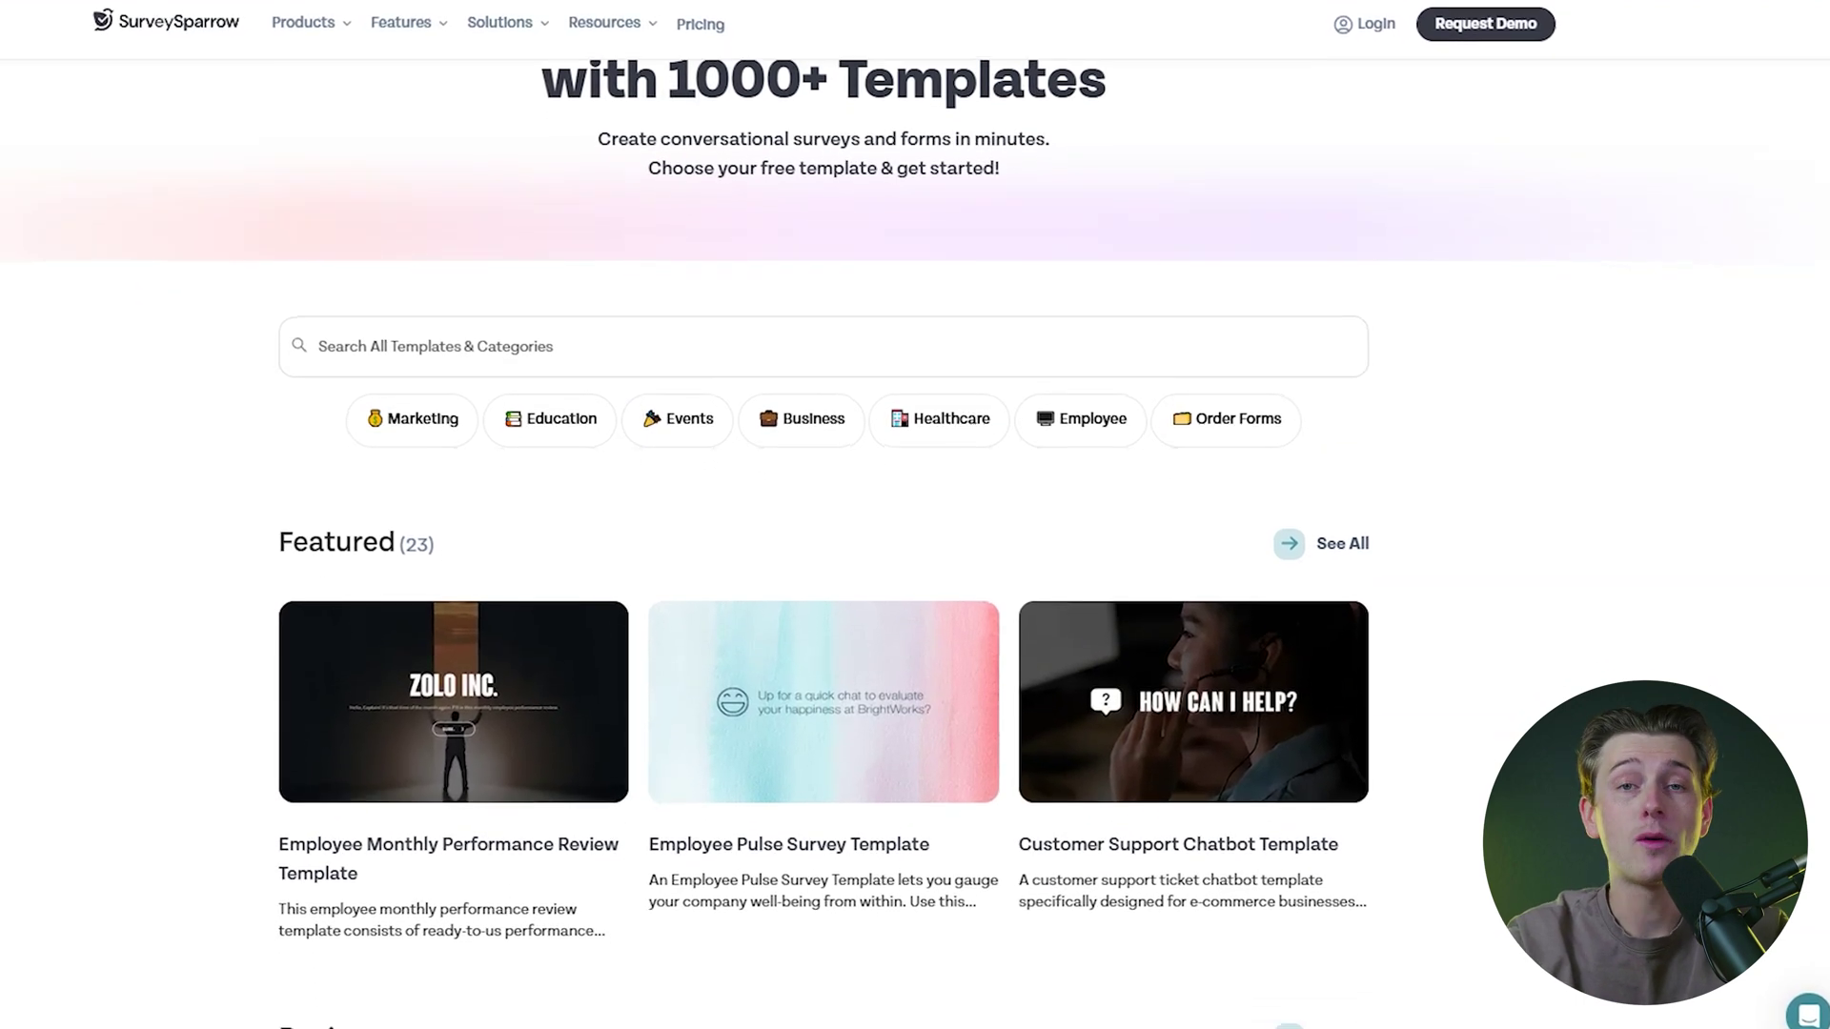
scroll(915, 572, "down", 1)
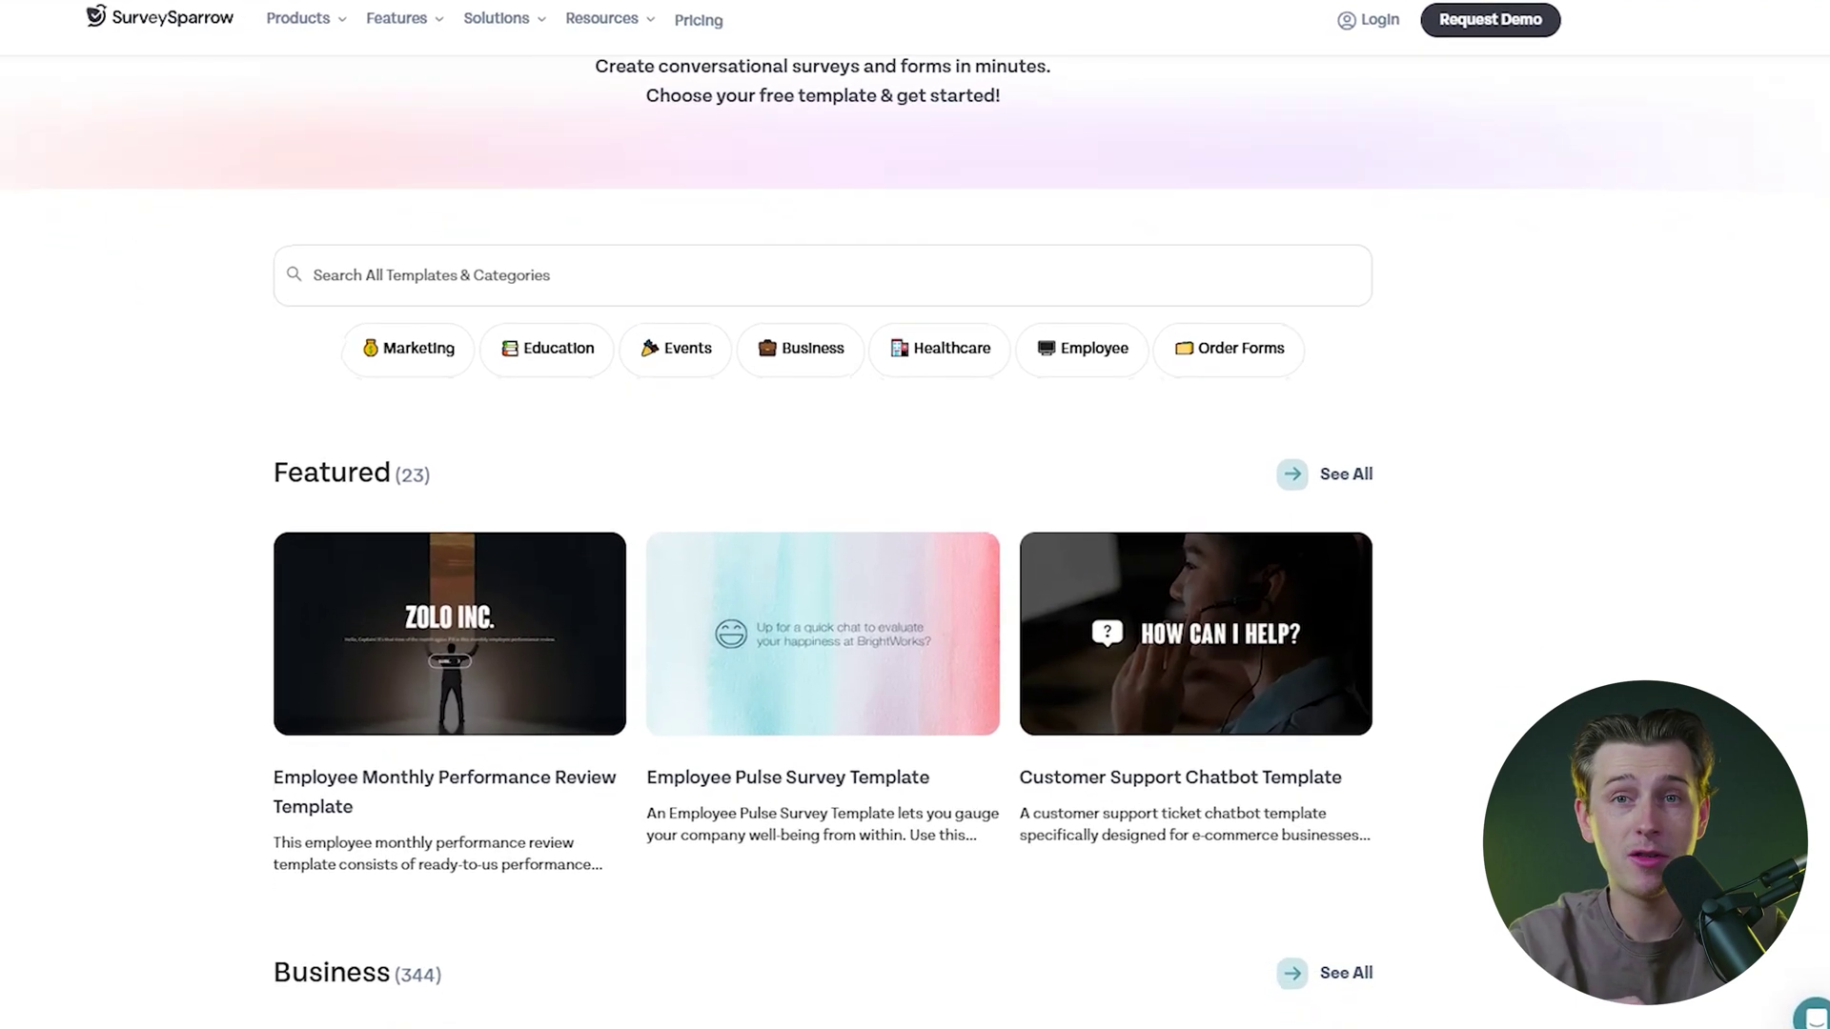
scroll(914, 573, "down", 1)
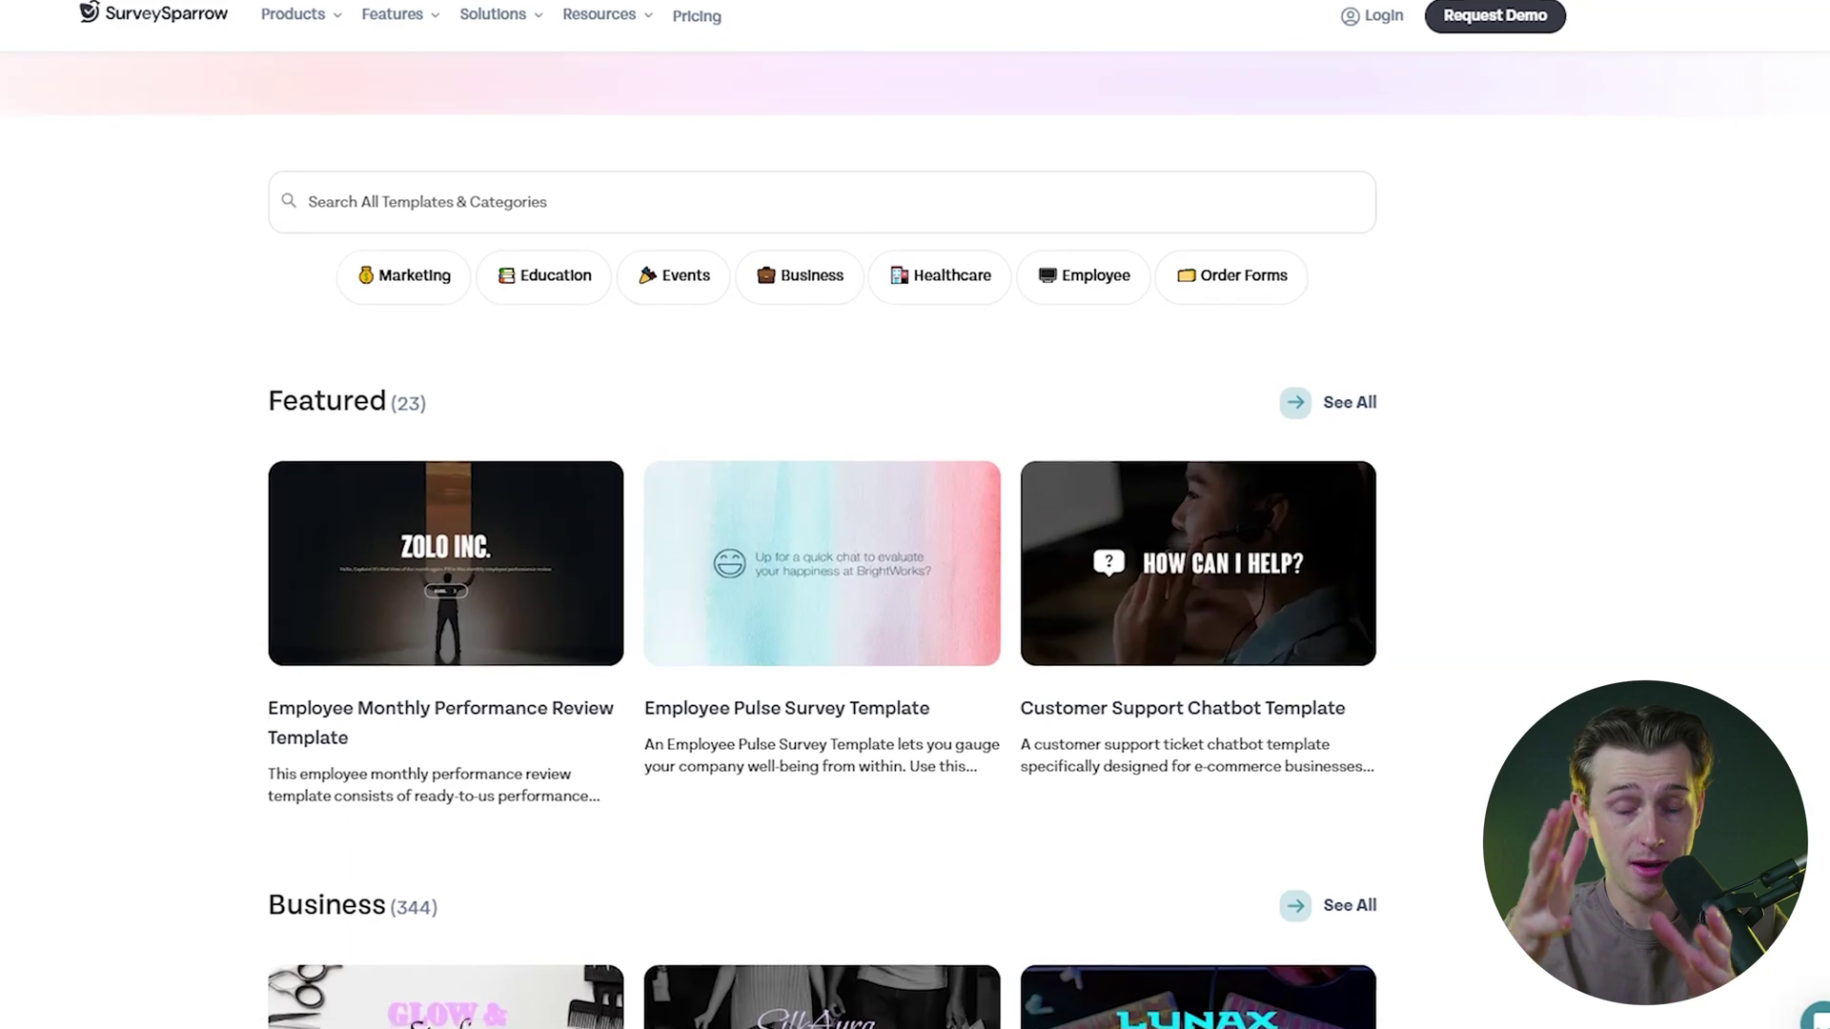
scroll(915, 573, "down", 2)
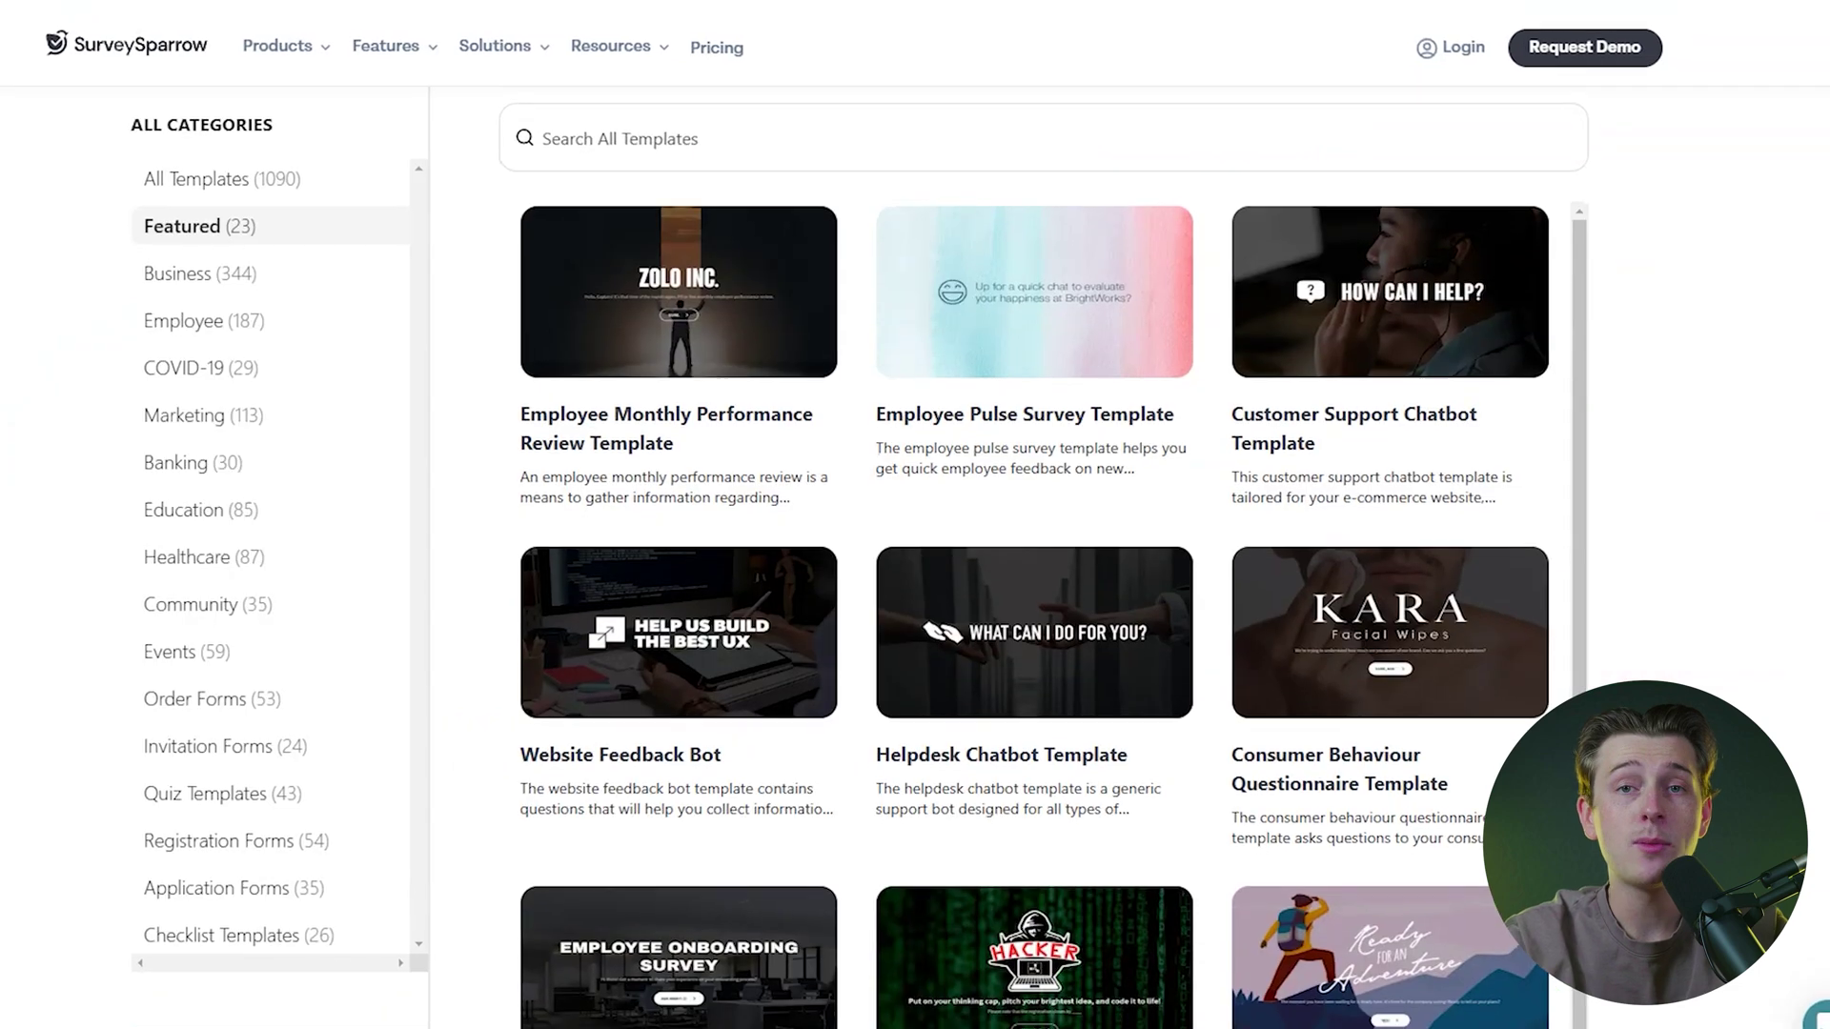
- Look through the templates listed in the Featured category
scroll(1043, 572, "down", 1)
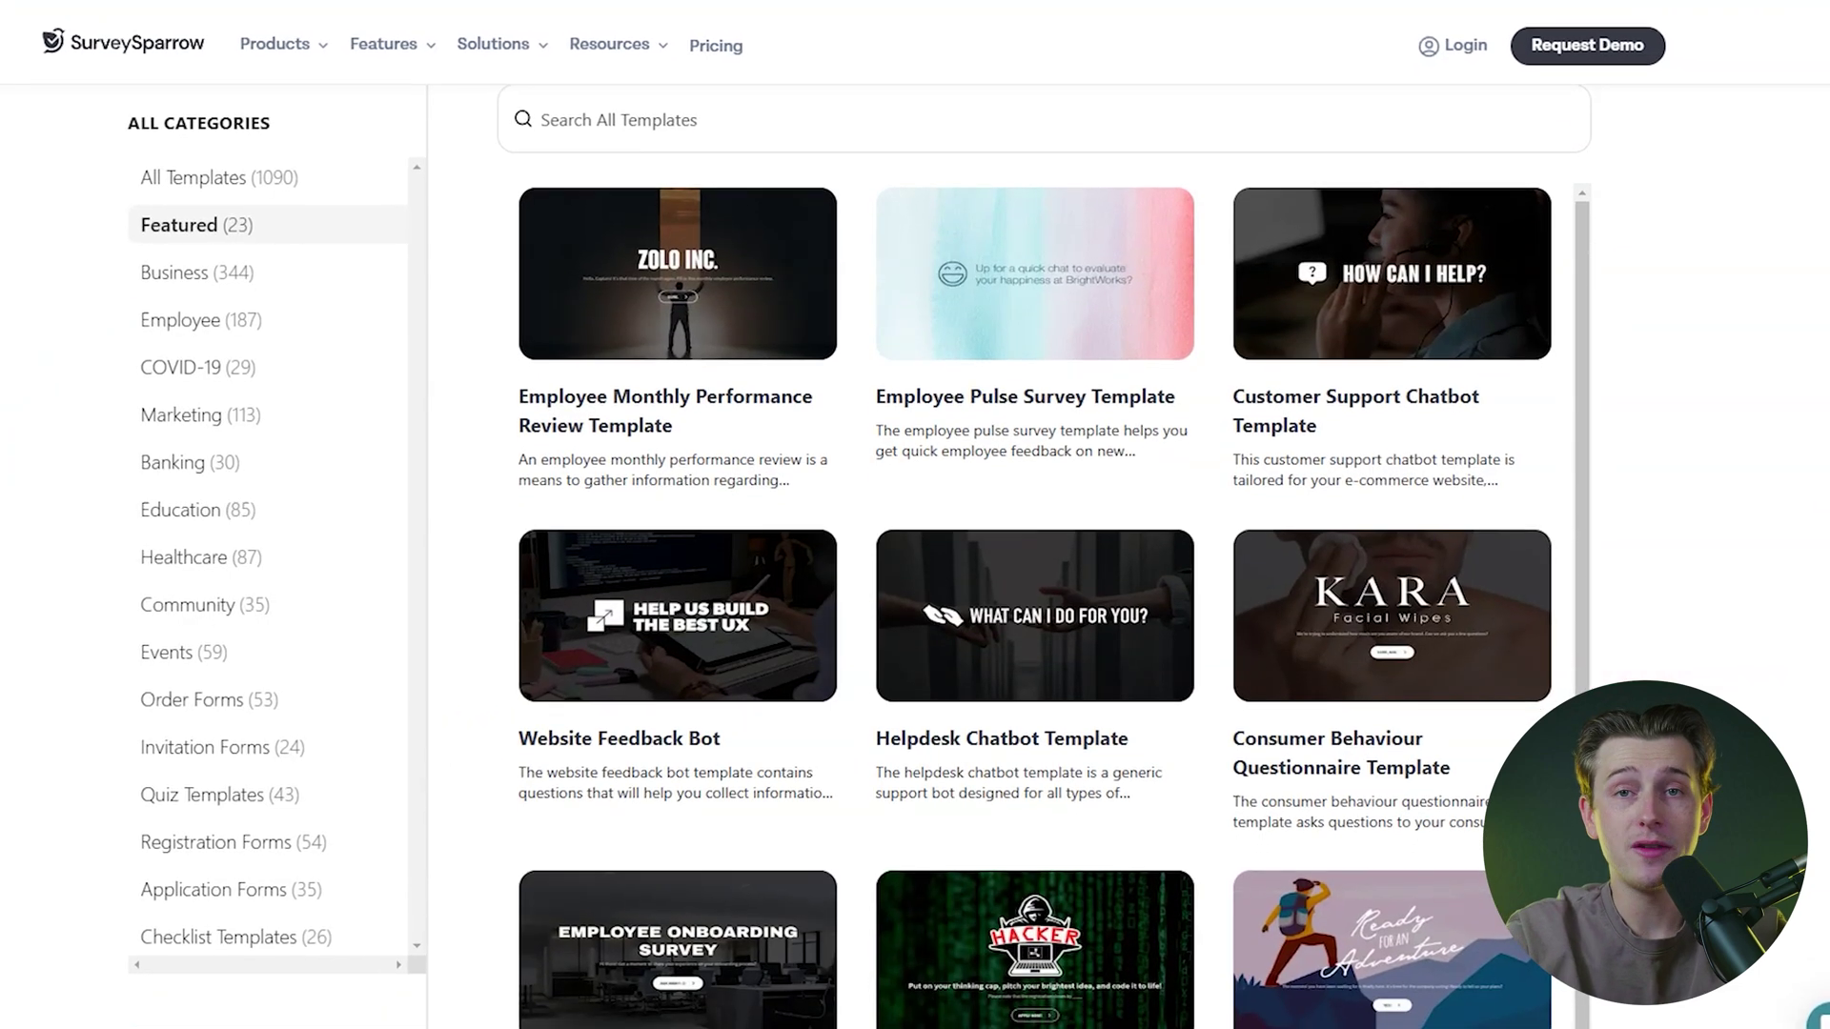
scroll(1043, 572, "down", 1)
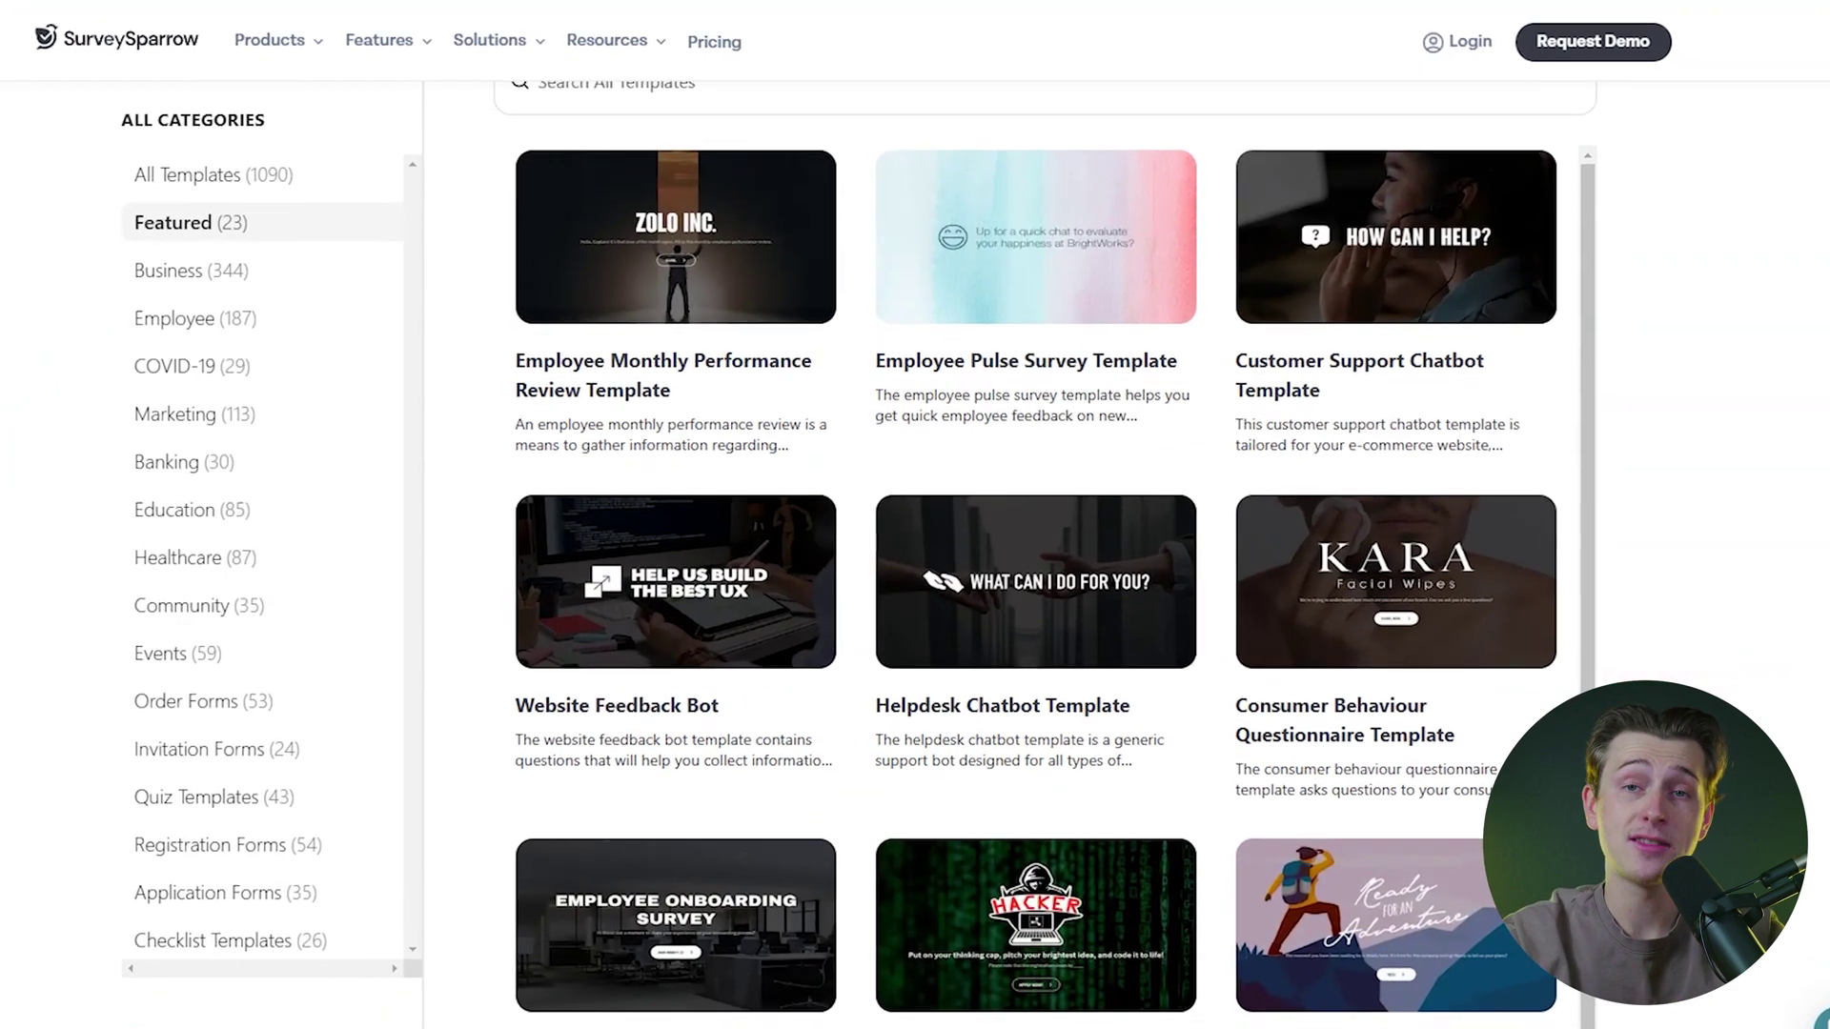
scroll(1042, 572, "down", 1)
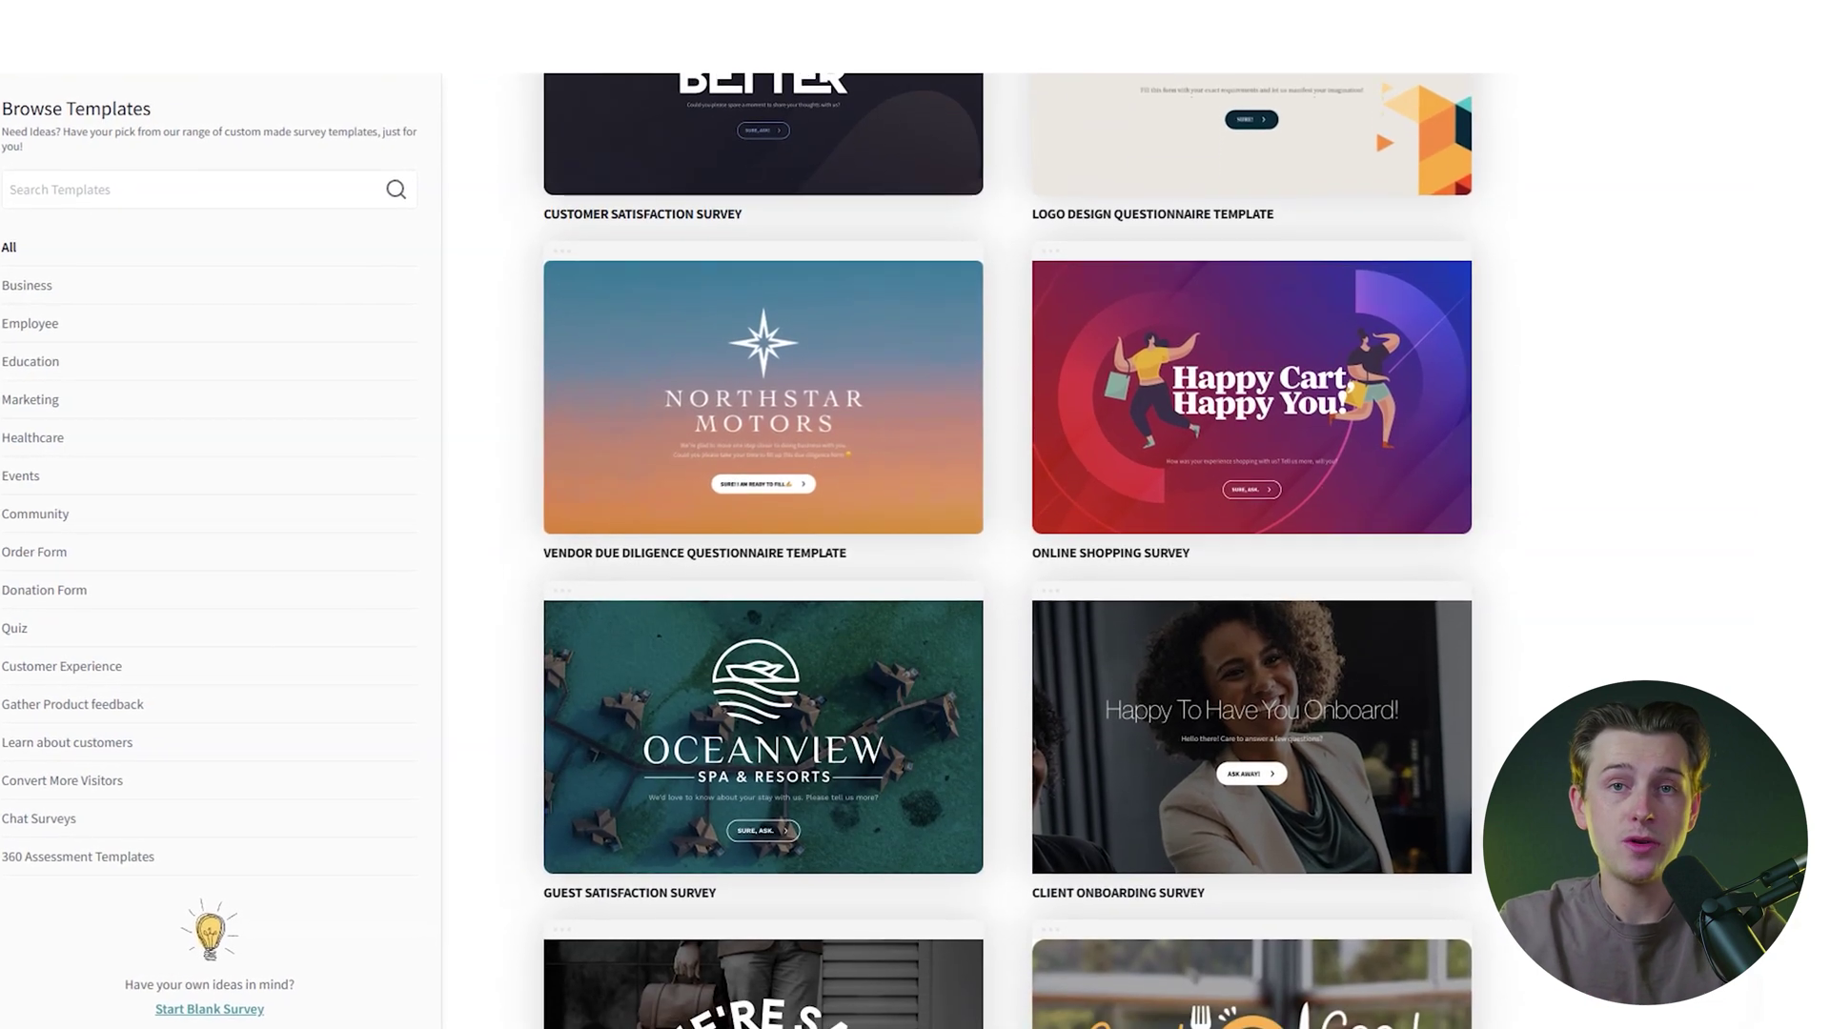
- Examine the survey designs listed under All in Browse Templates, from customer satisfaction to client onboarding surveys
scroll(1007, 550, "down", 1)
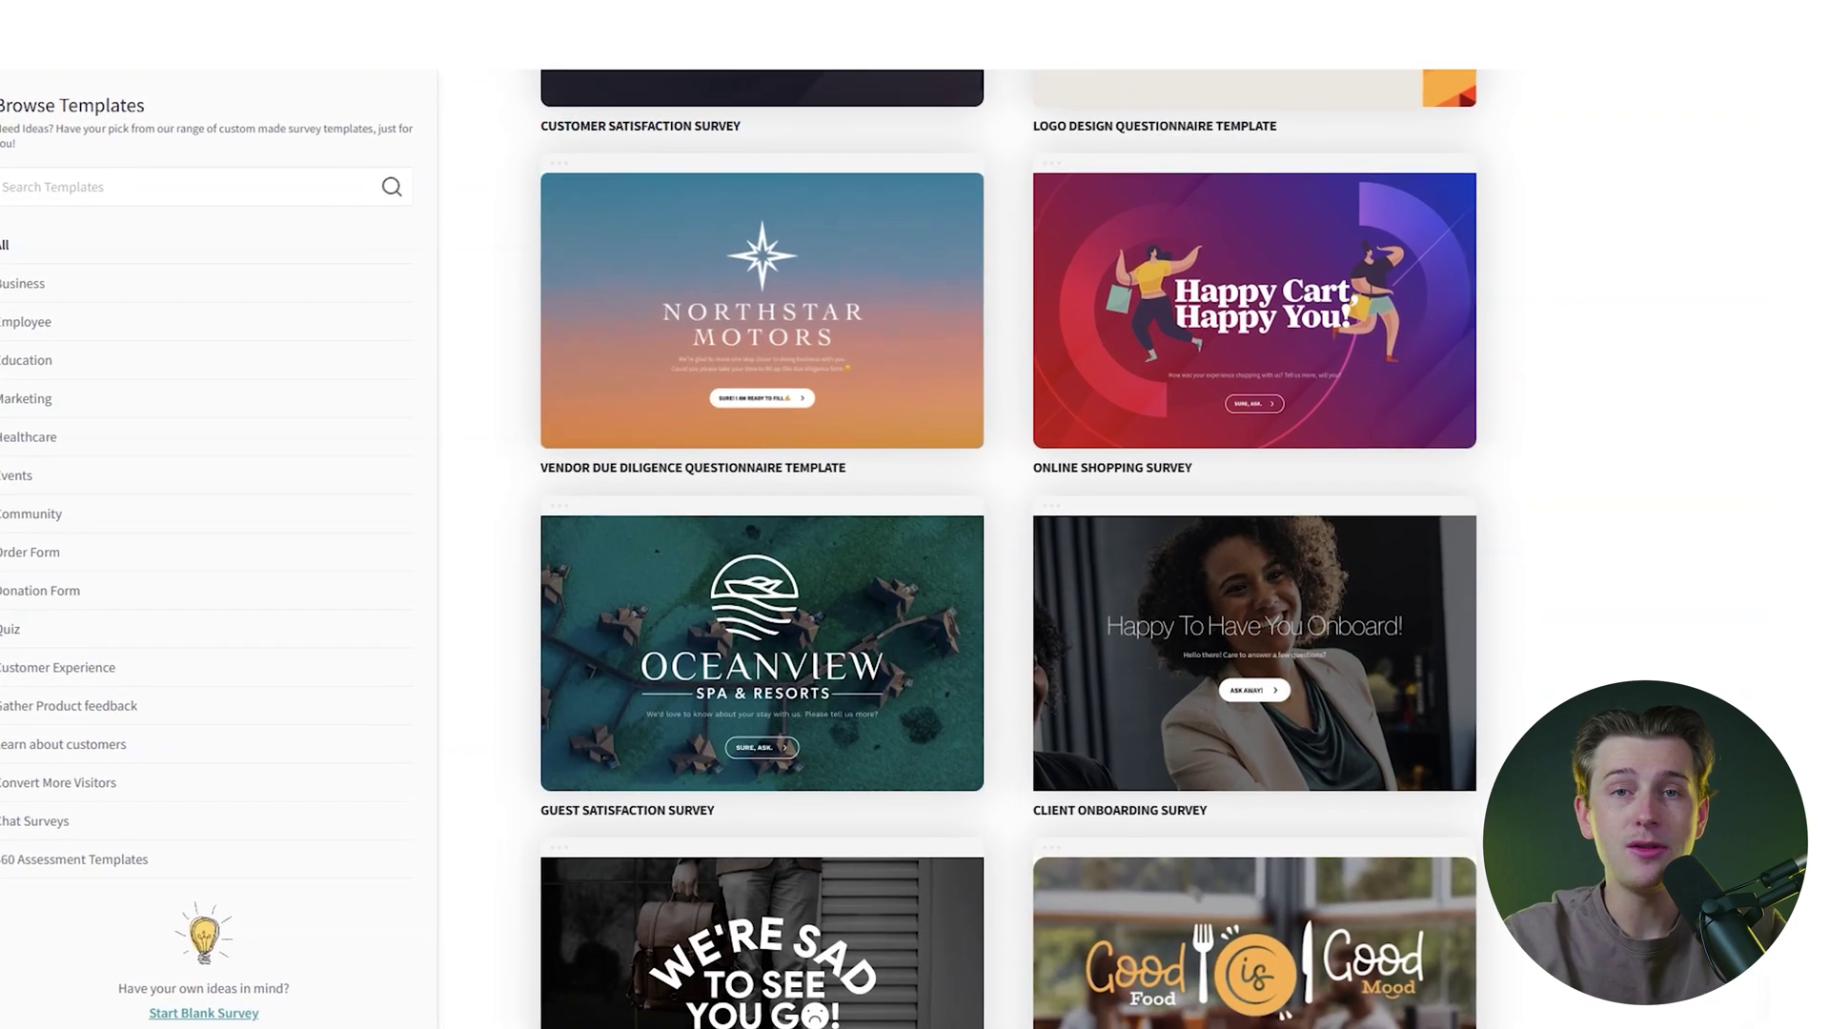
scroll(1008, 547, "down", 3)
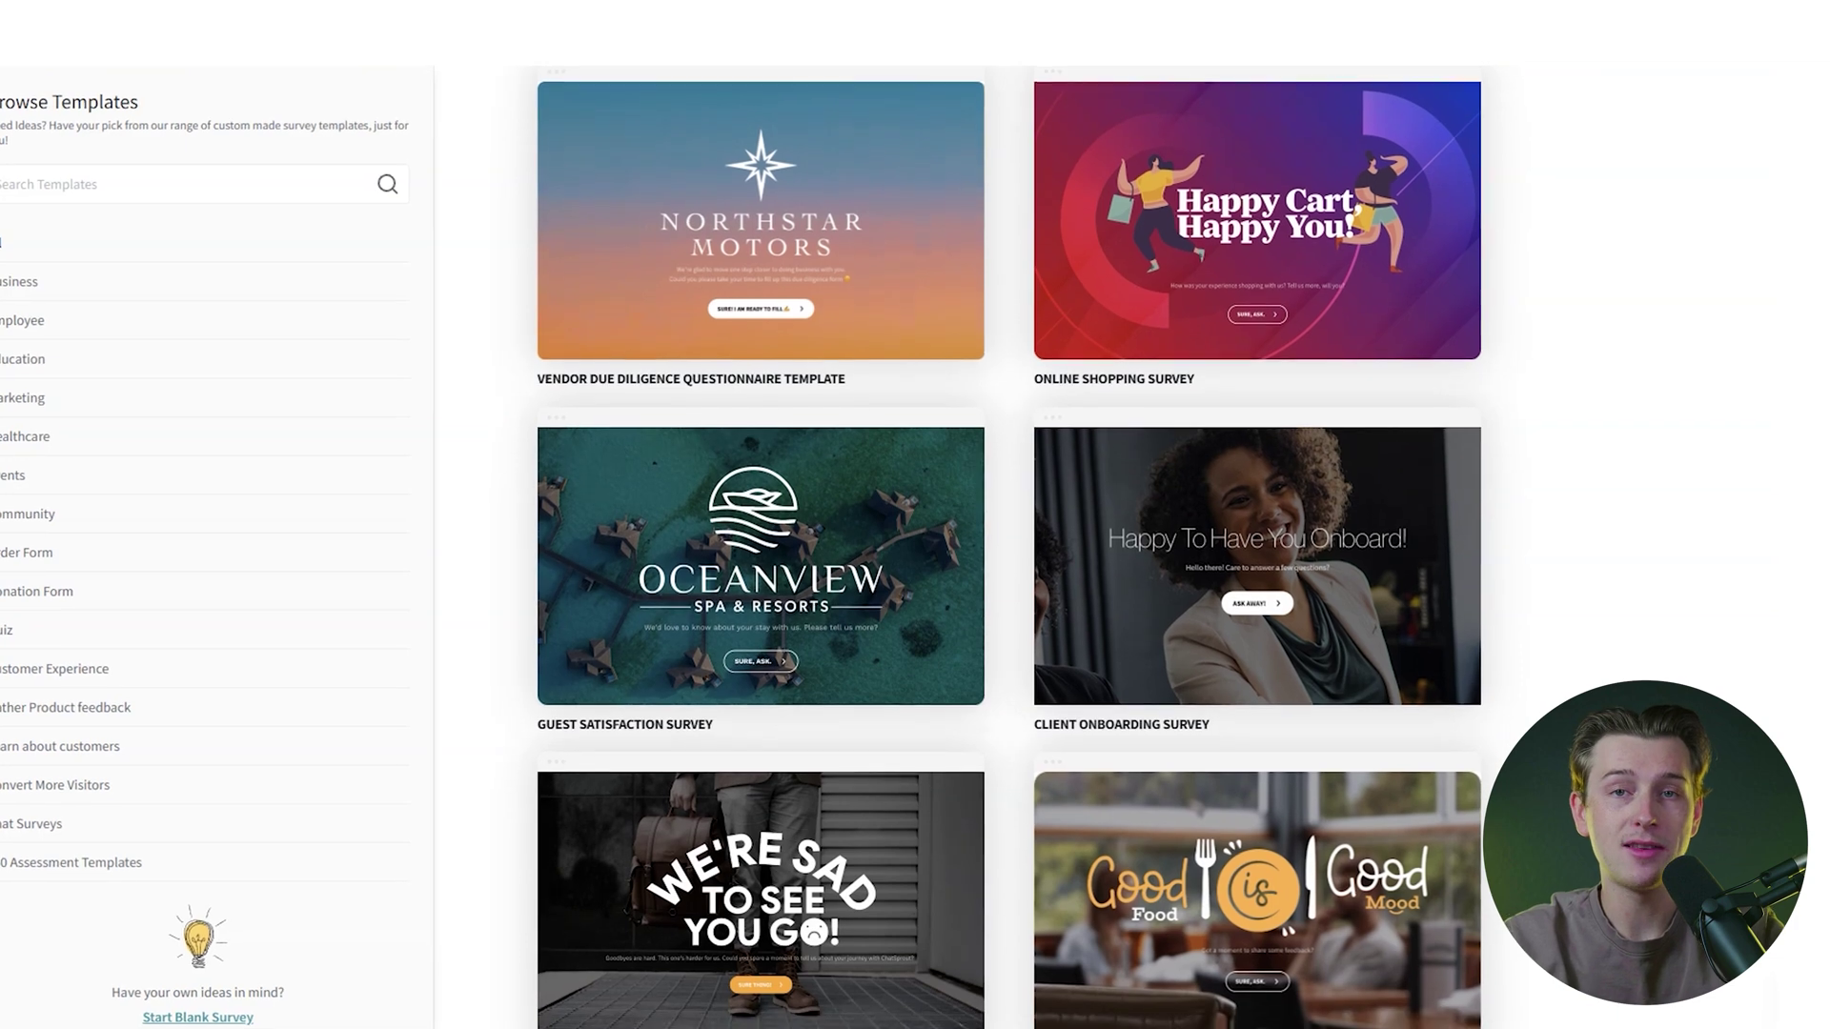
scroll(1008, 548, "down", 3)
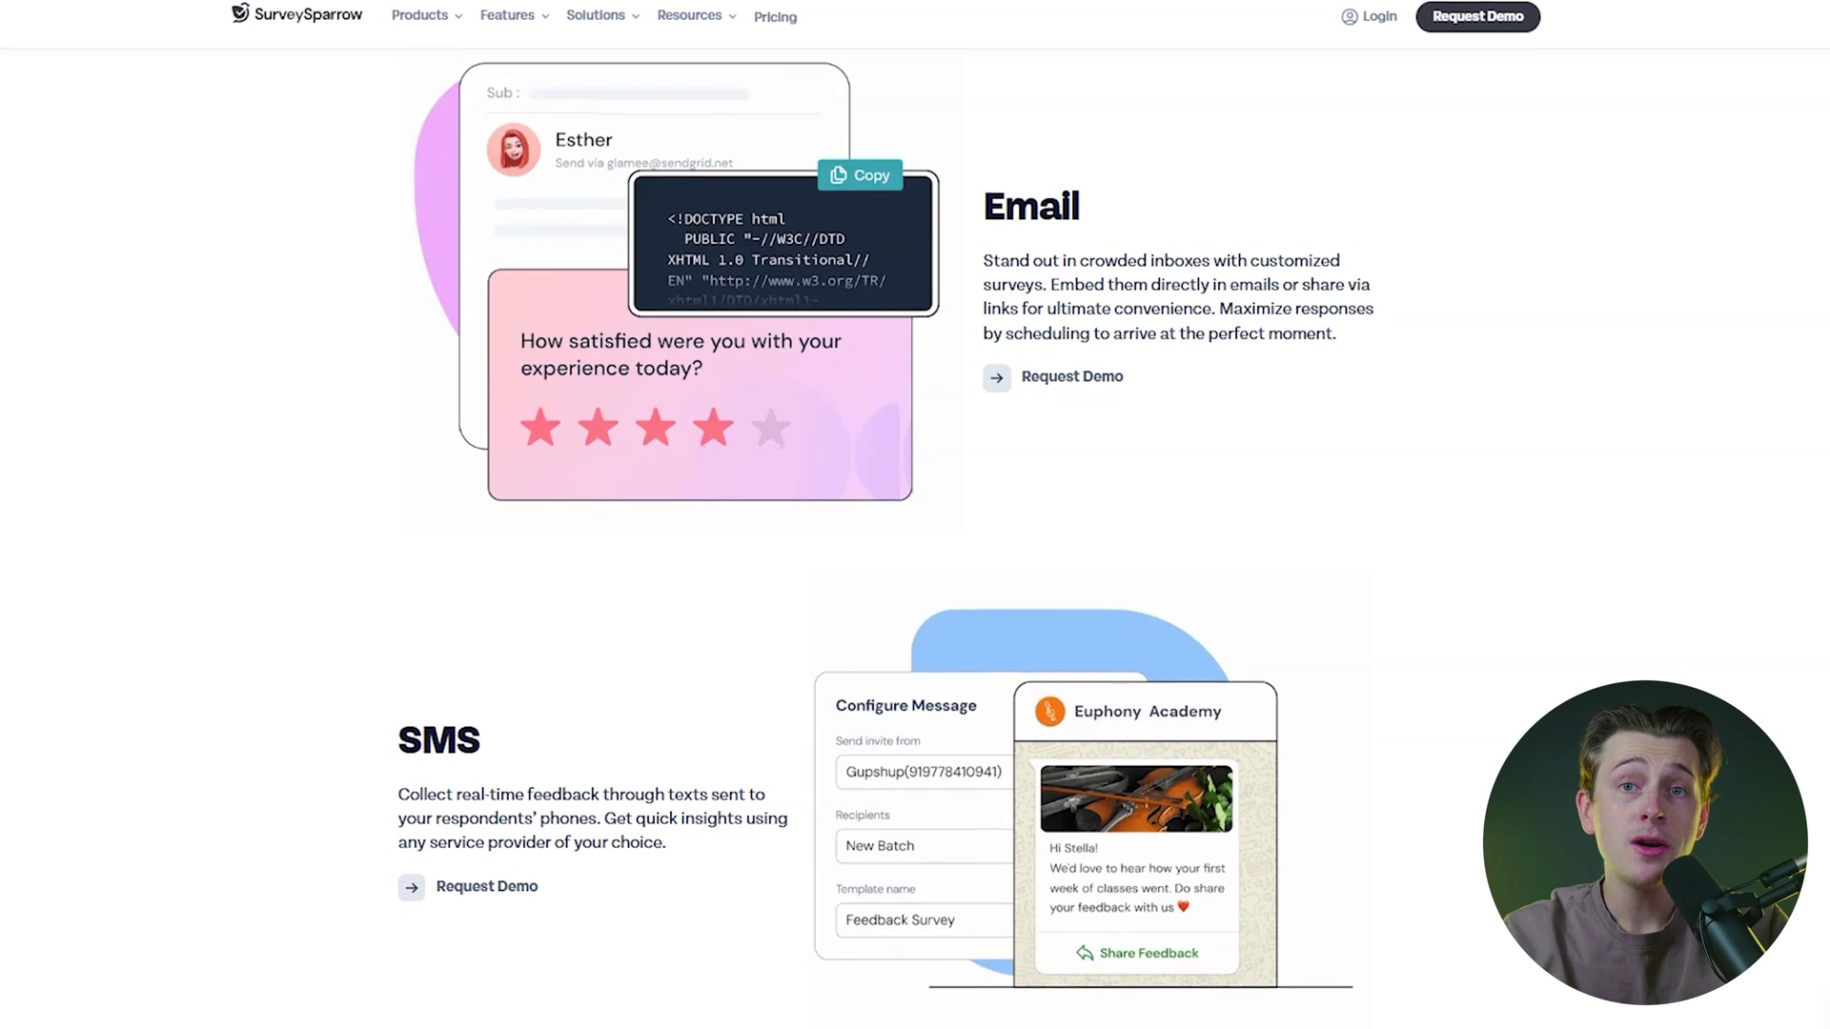
- Review the survey sharing channels described on the page: Email, SMS and WhatsApp
scroll(915, 539, "down", 1)
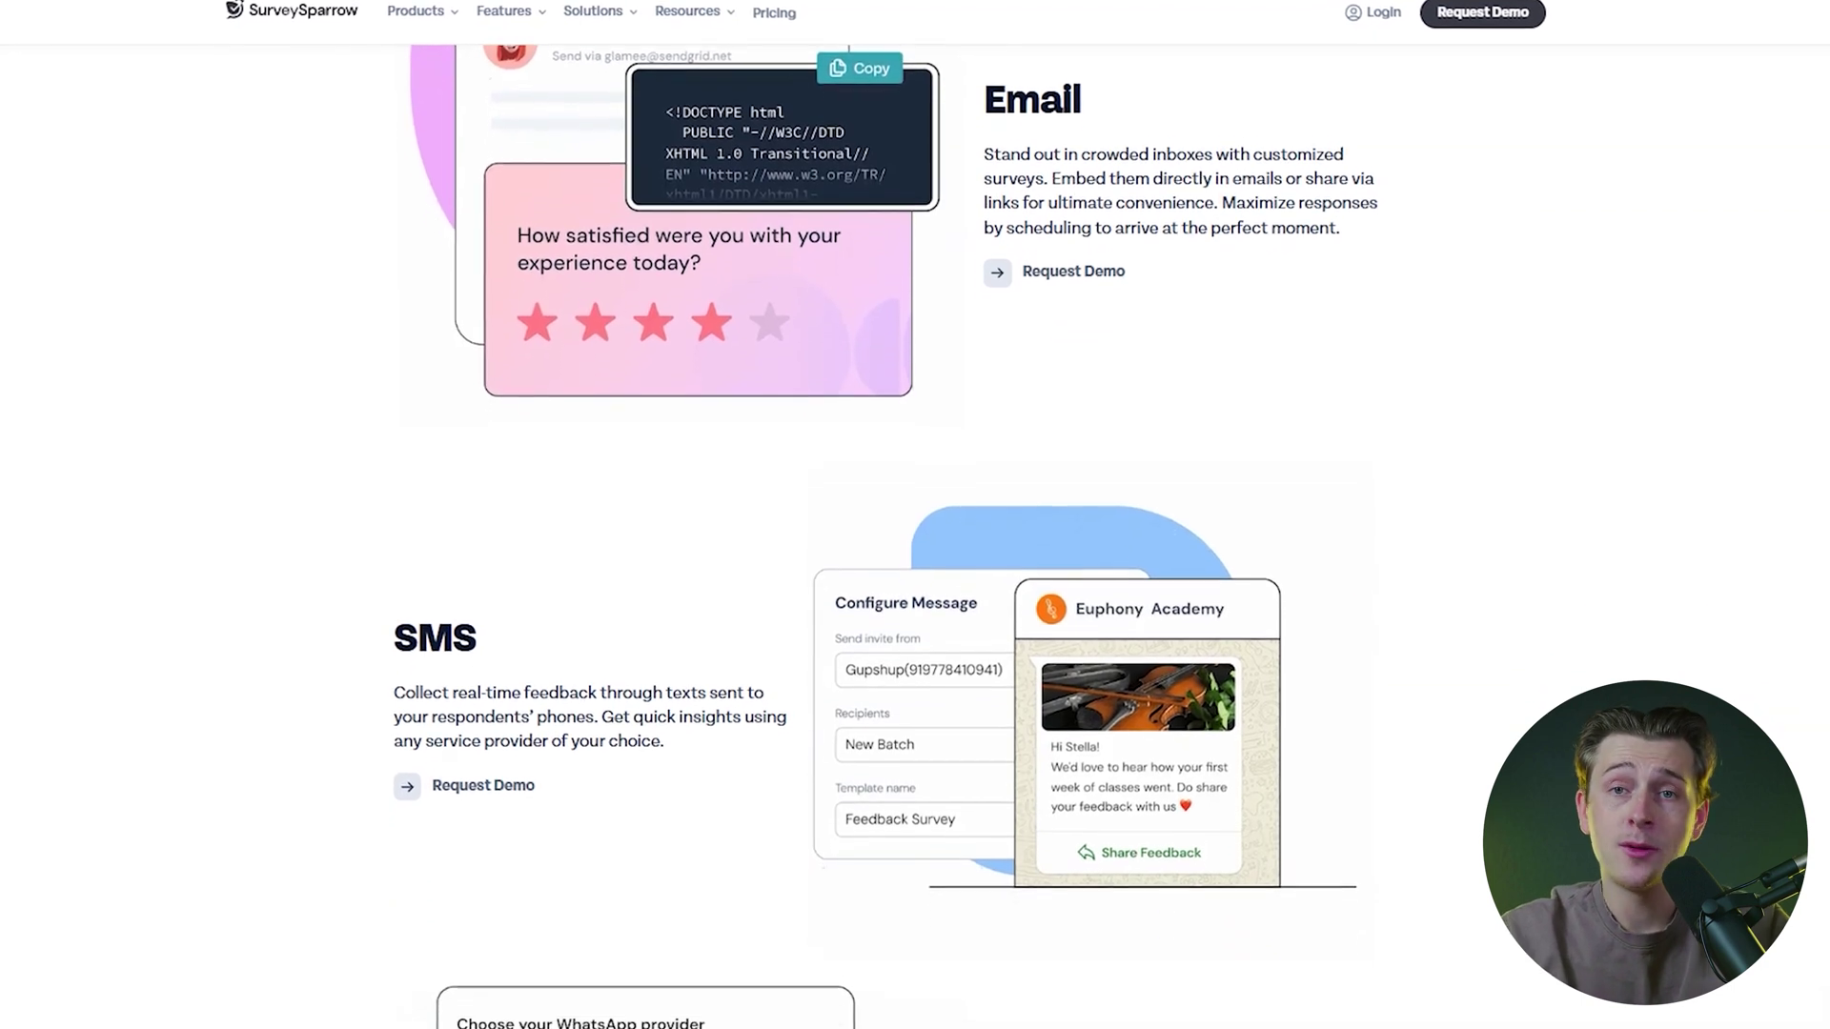
scroll(915, 539, "down", 1)
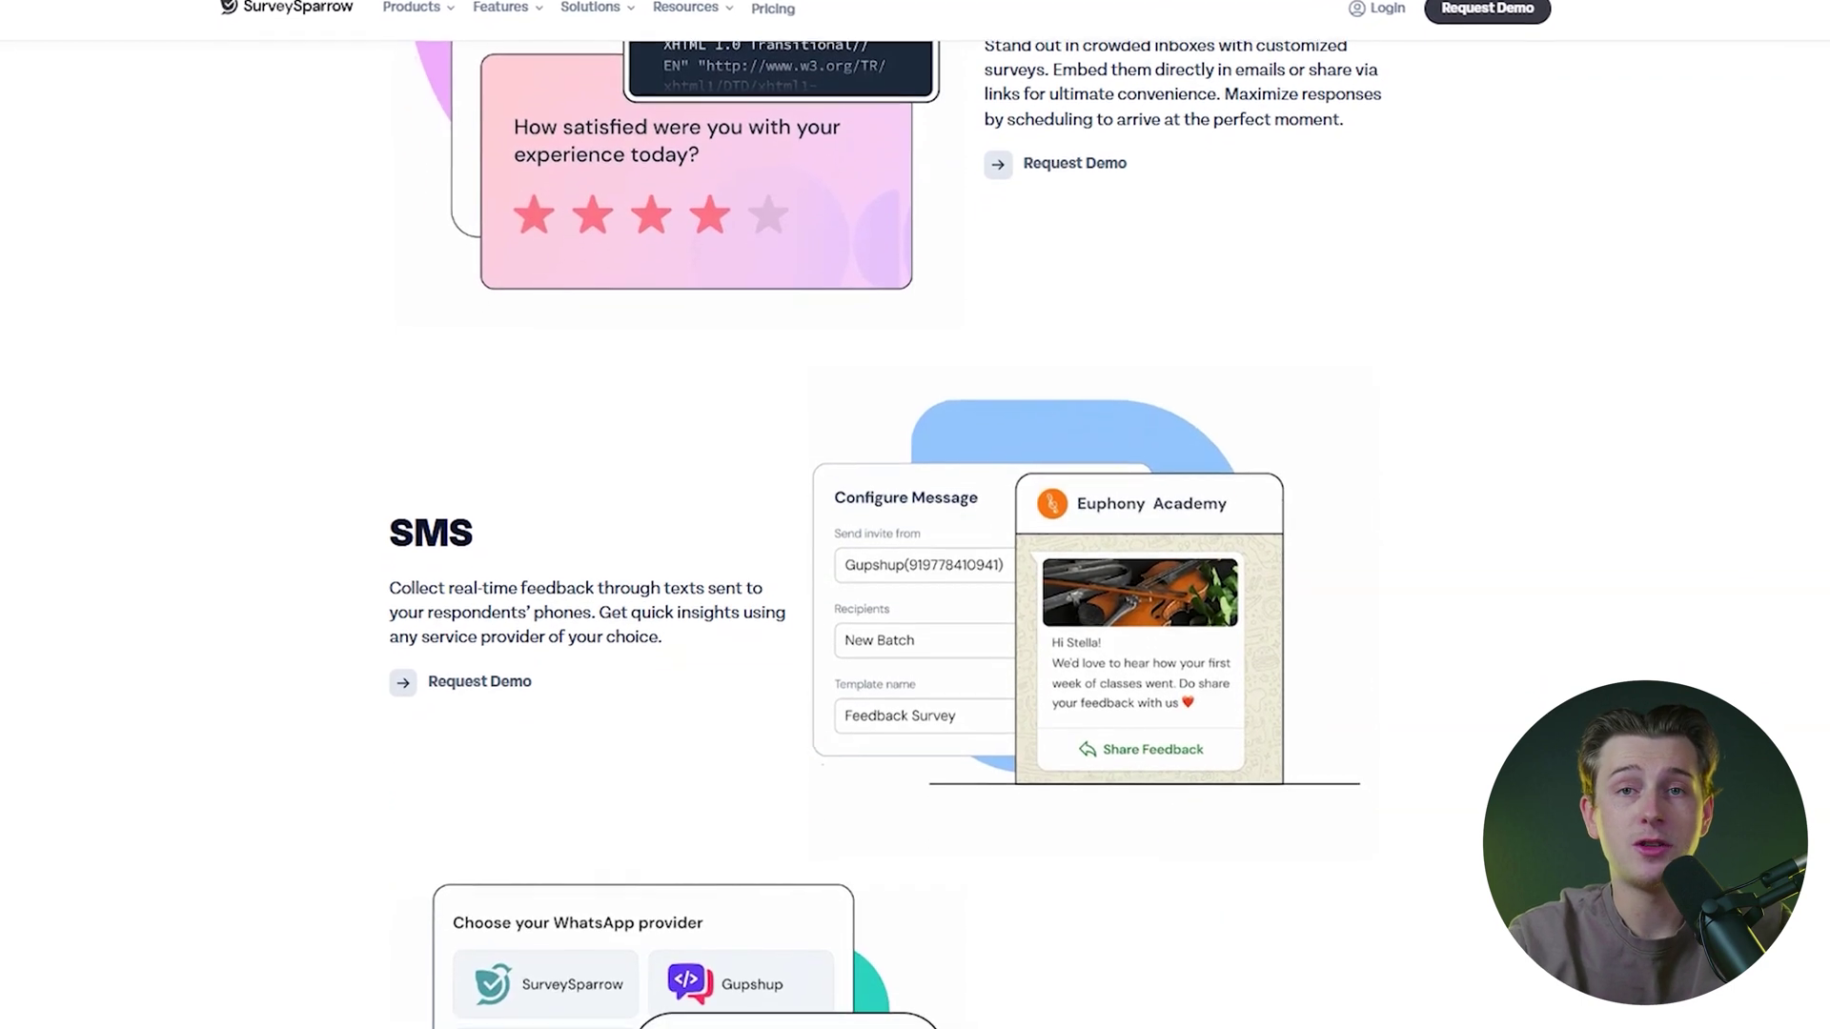
scroll(915, 539, "down", 1)
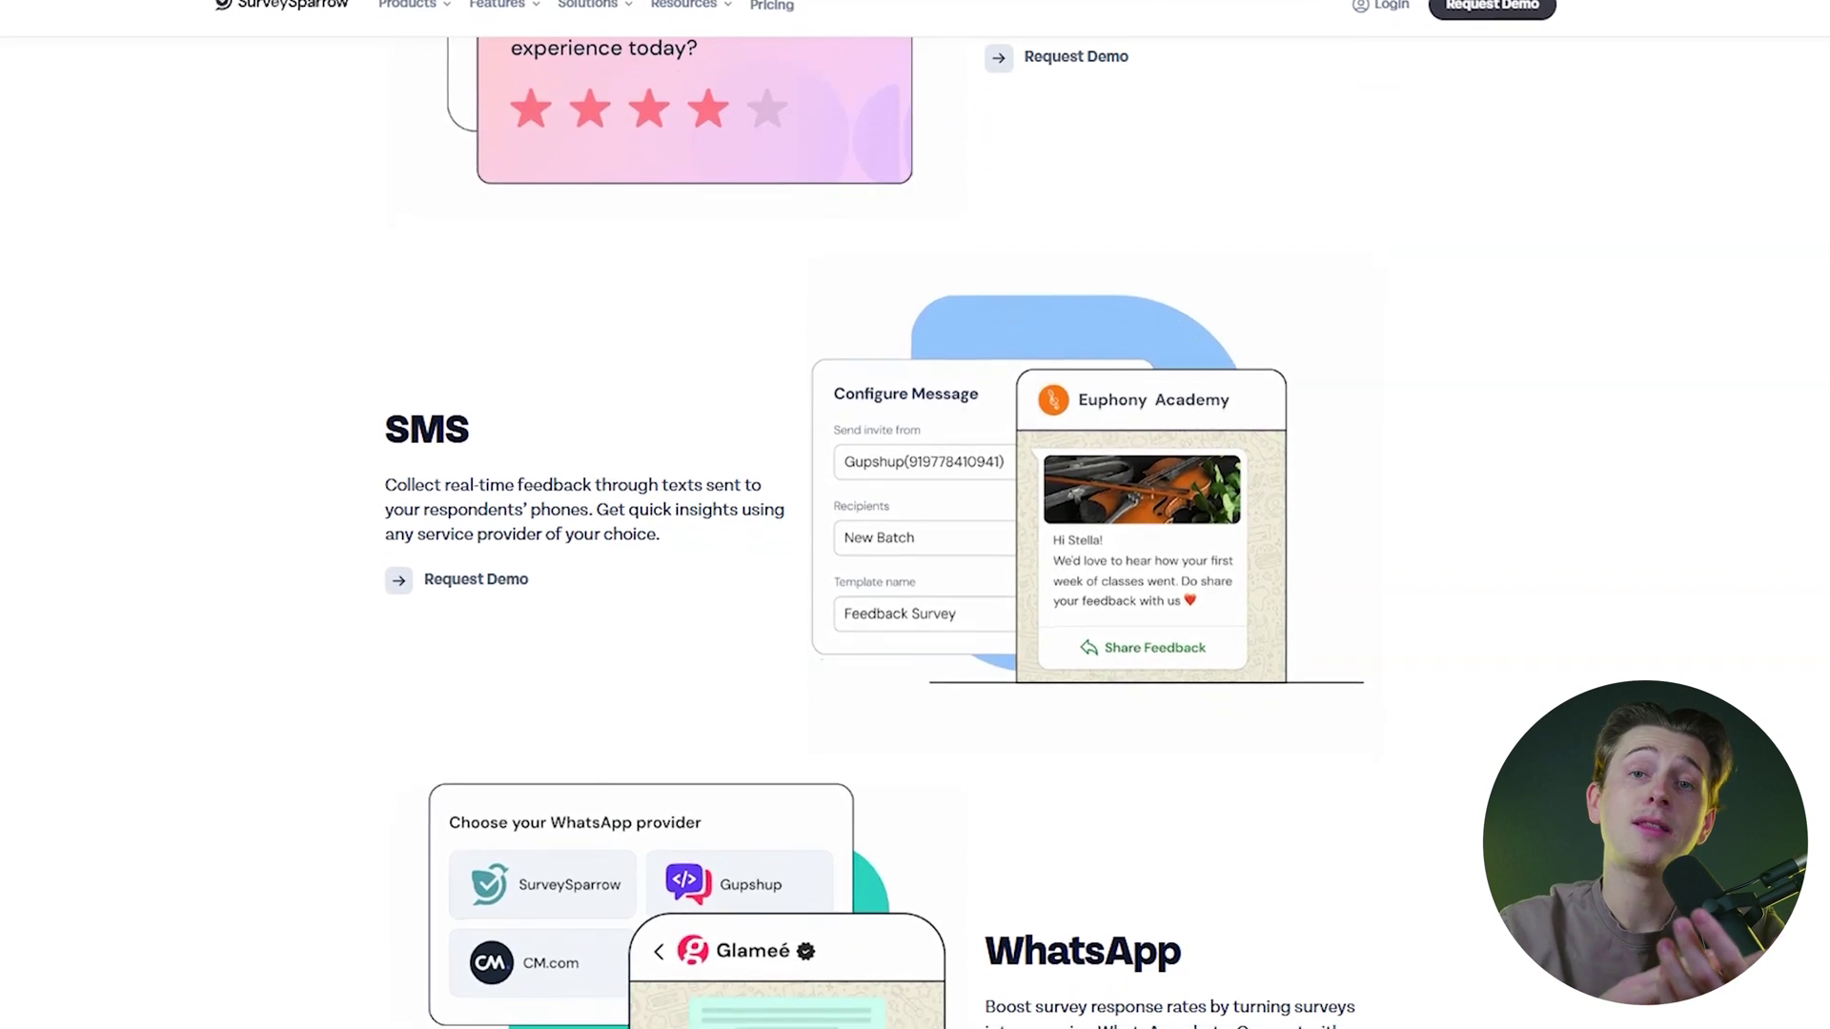
scroll(915, 533, "down", 2)
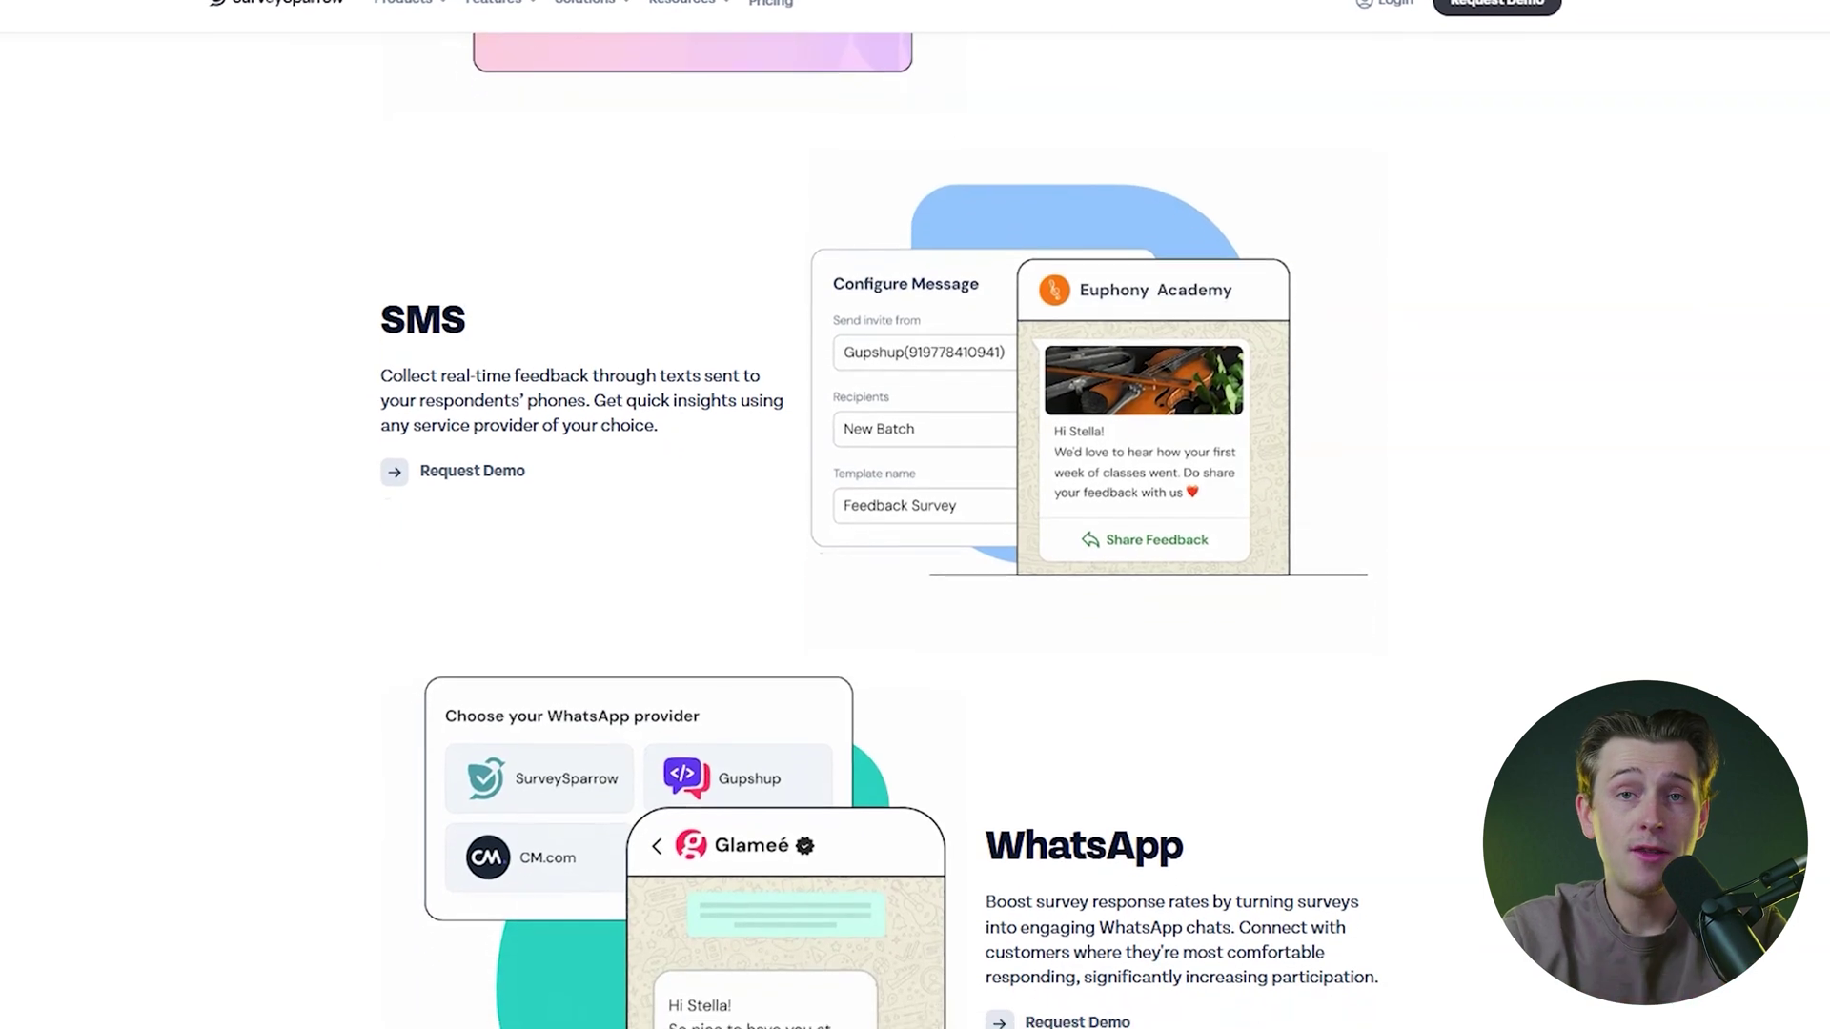
scroll(915, 533, "down", 1)
scroll(915, 533, "down", 1)
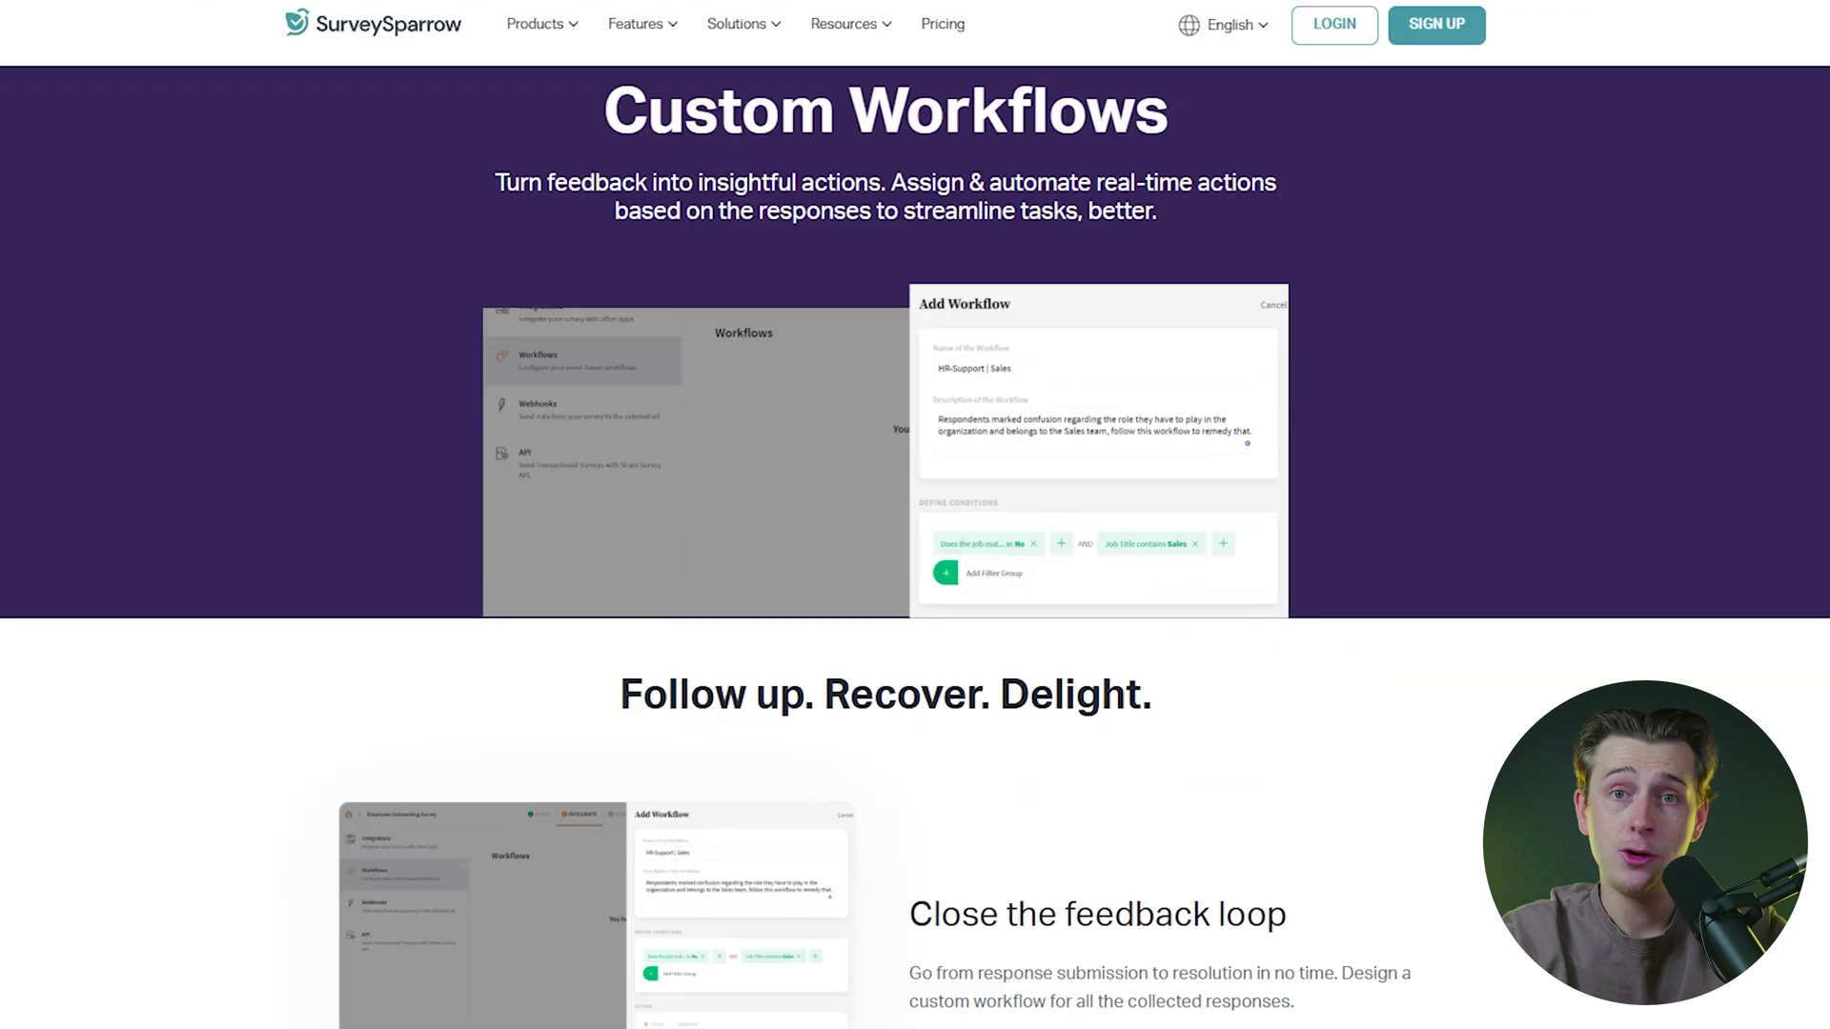
- Read the Custom Workflows page down to the section on closing the feedback loop
scroll(916, 534, "down", 2)
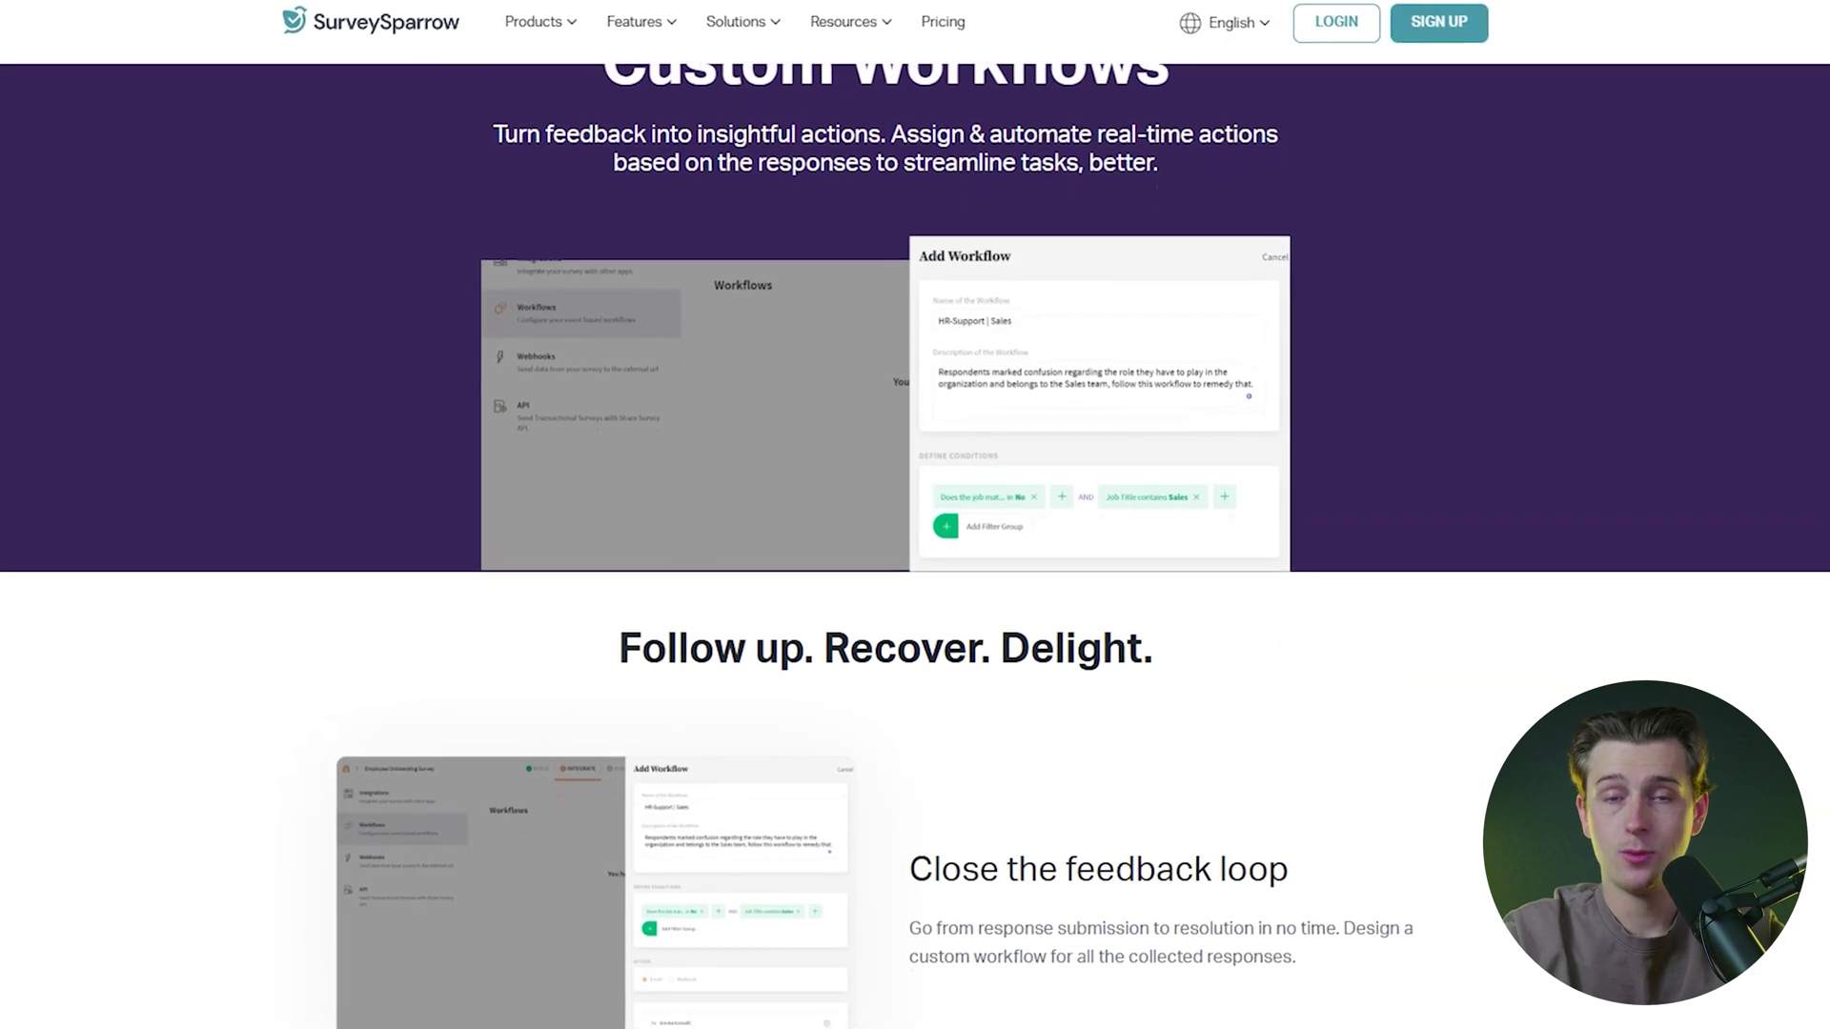
scroll(916, 534, "down", 2)
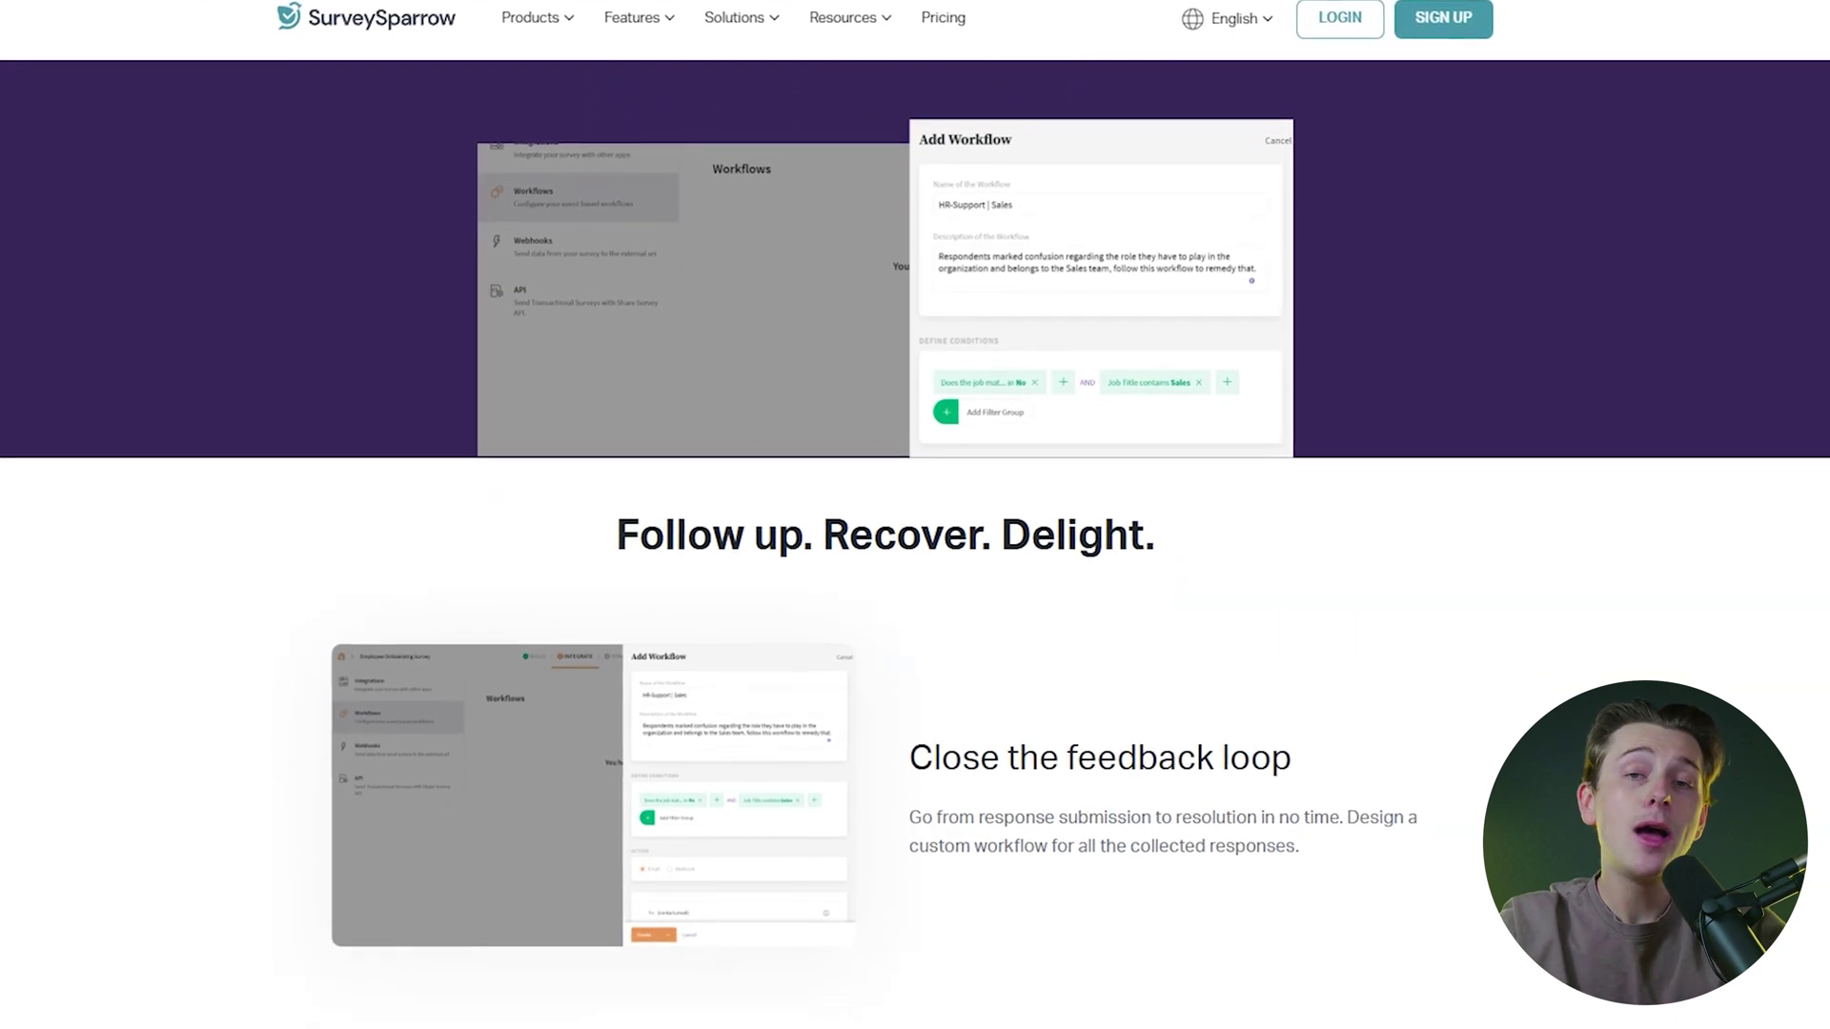
scroll(915, 533, "down", 2)
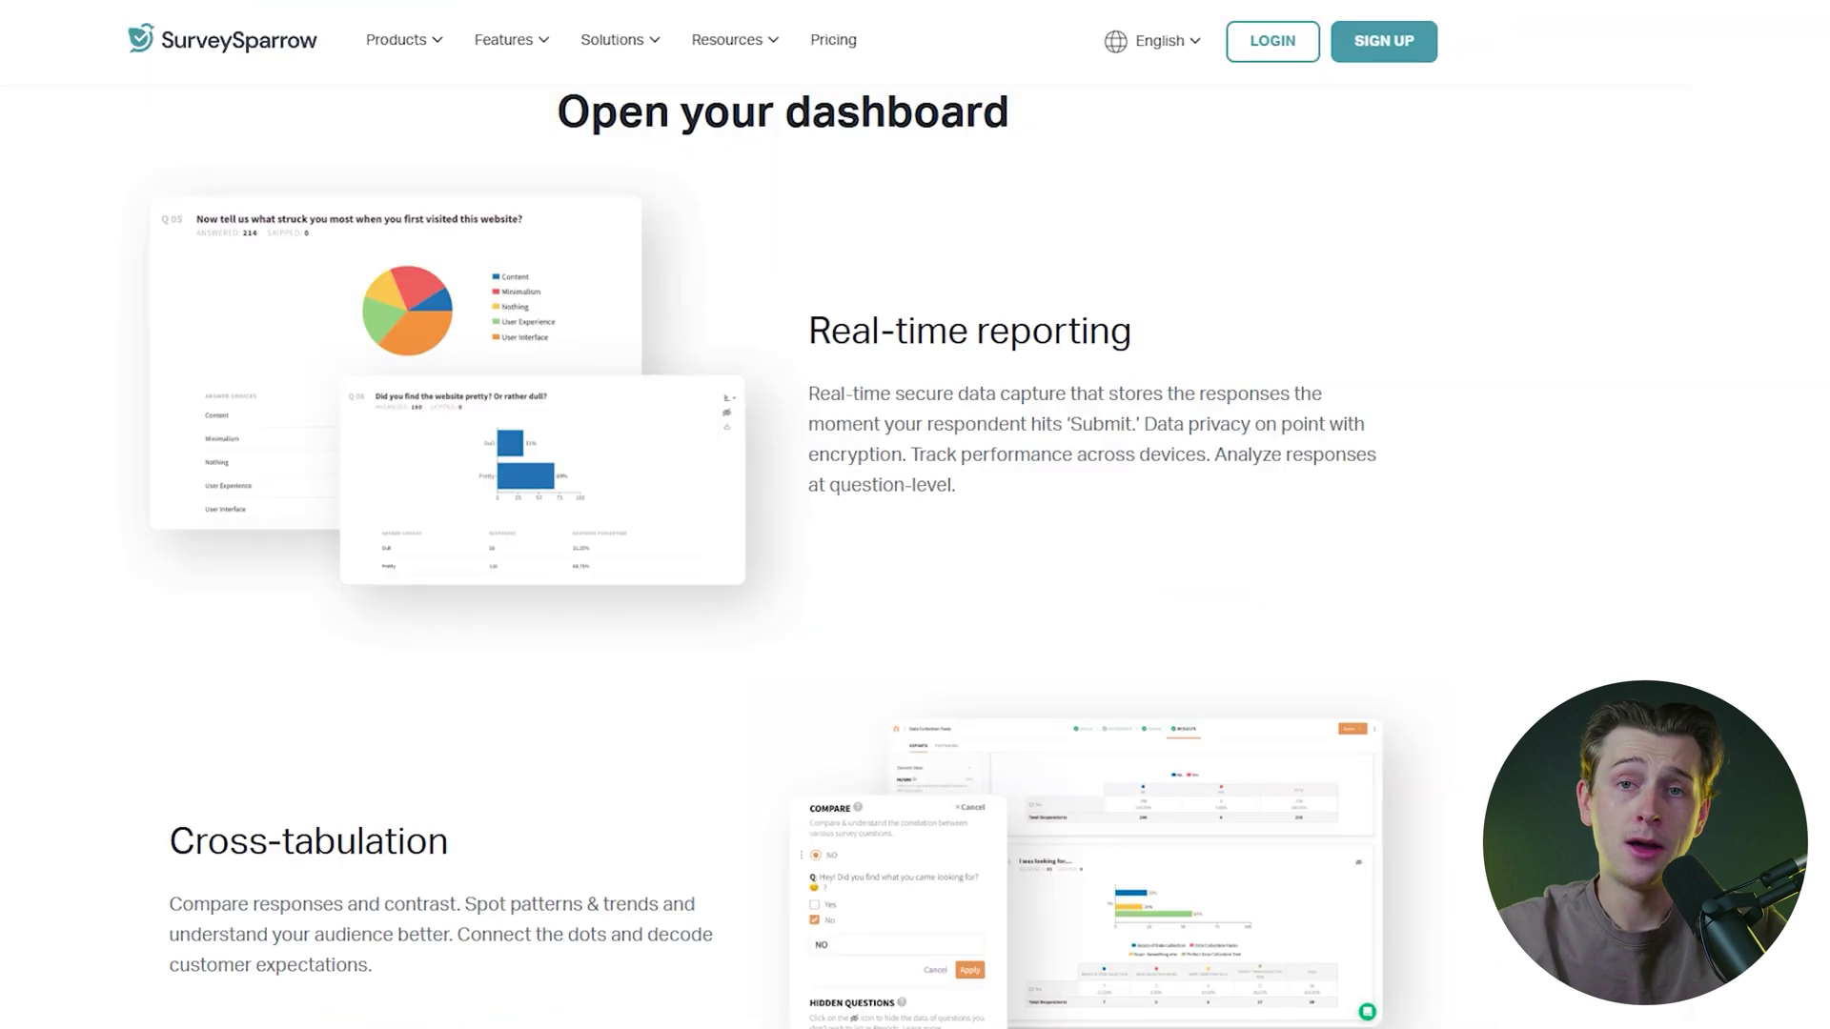
- Examine the dashboard reporting features: real-time reporting, cross-tabulation, advanced reports filters and scheduling reports to an inbox
scroll(915, 533, "down", 2)
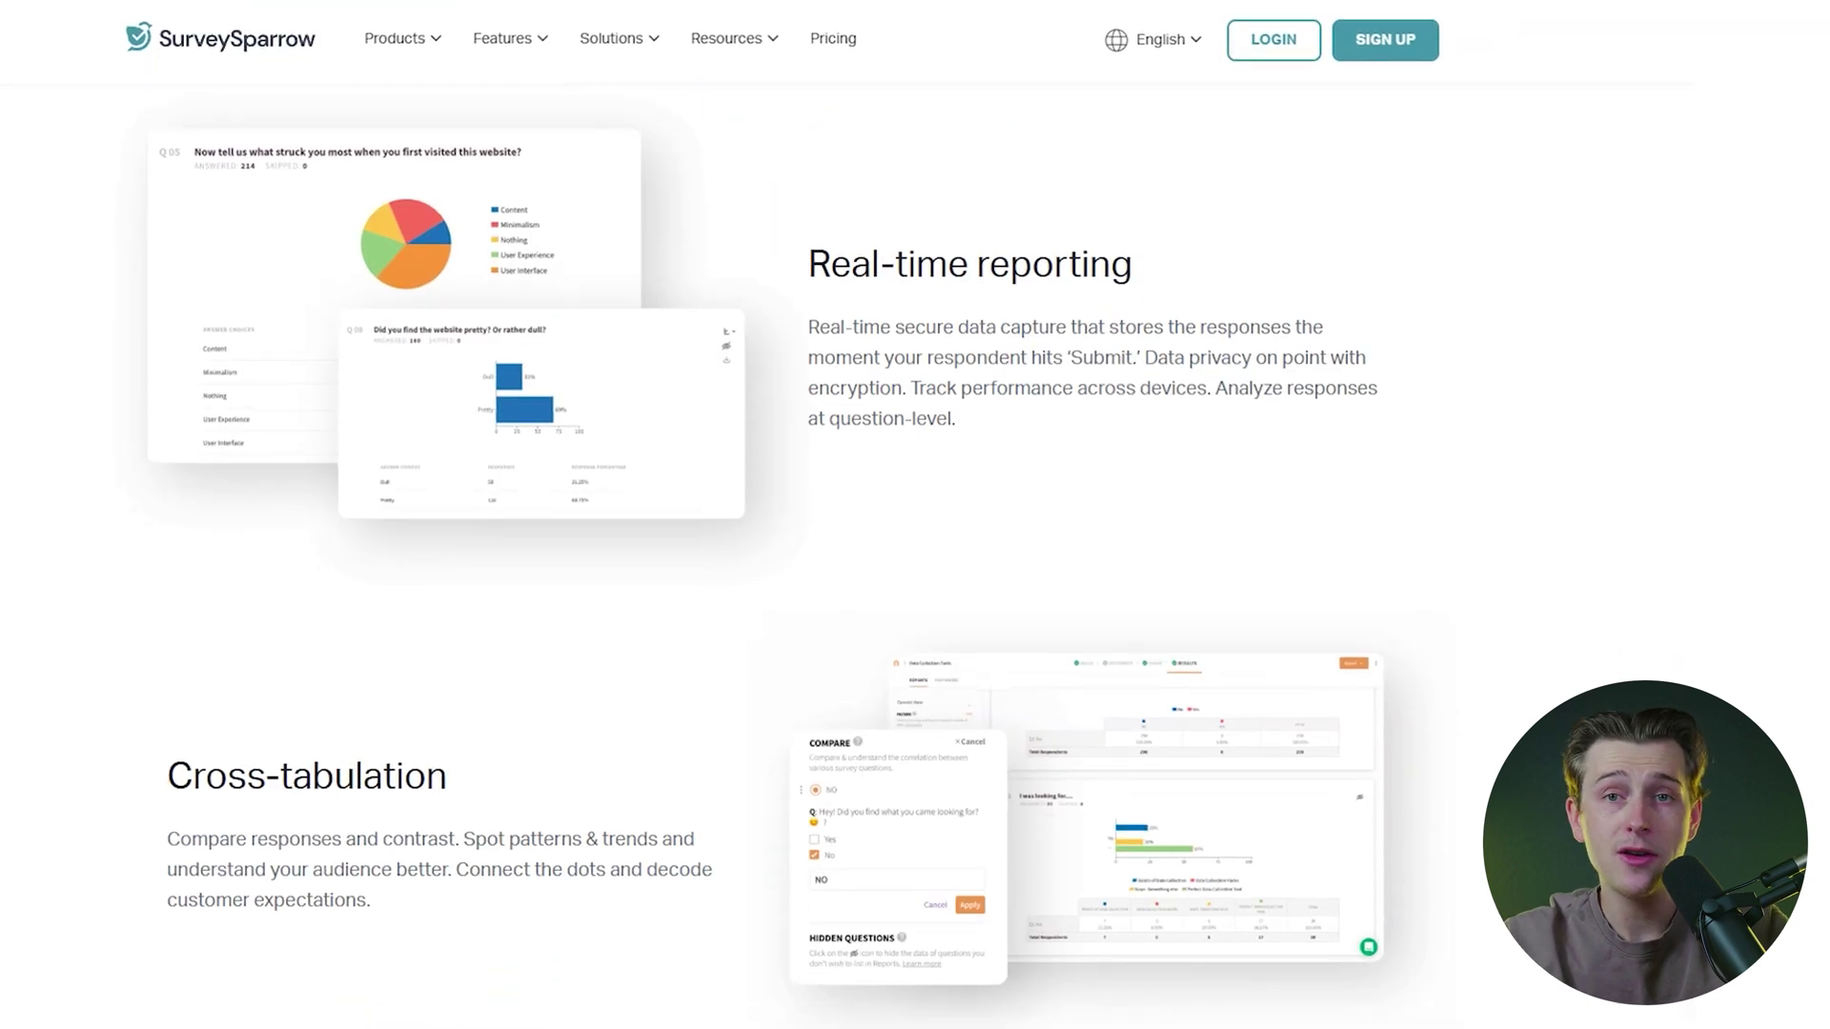
scroll(915, 533, "down", 3)
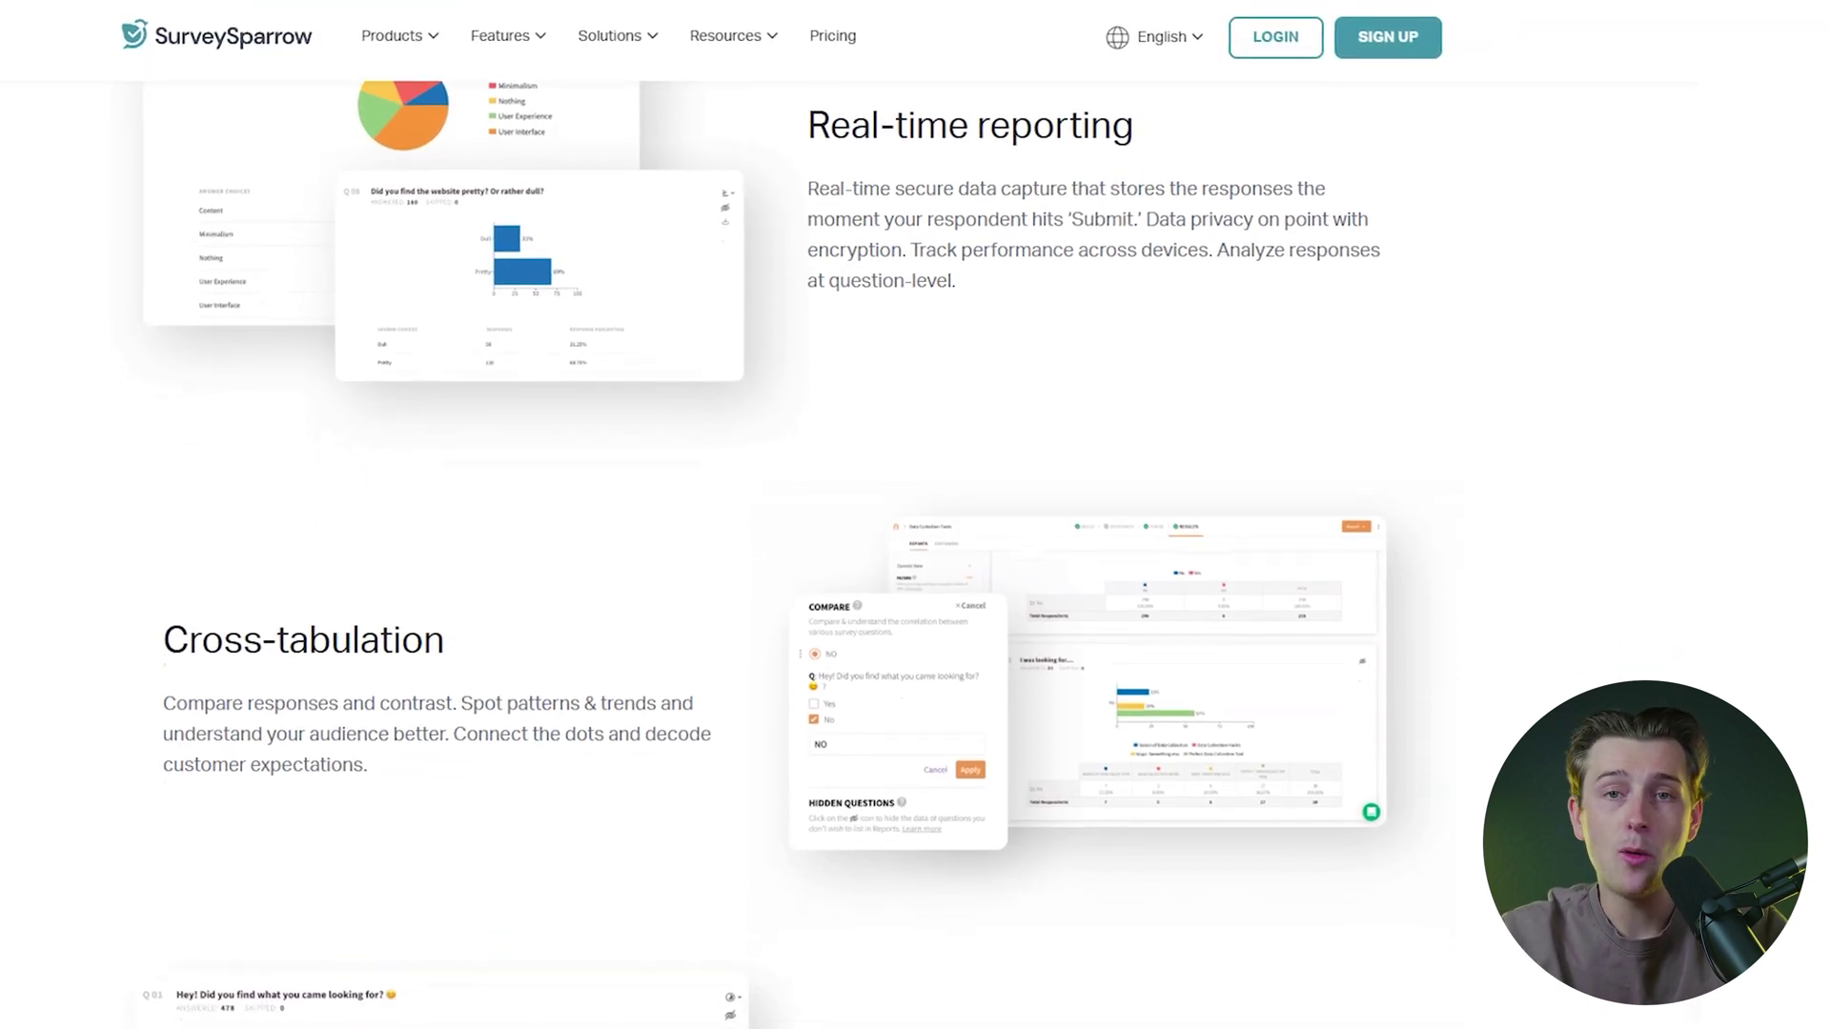
scroll(915, 532, "down", 3)
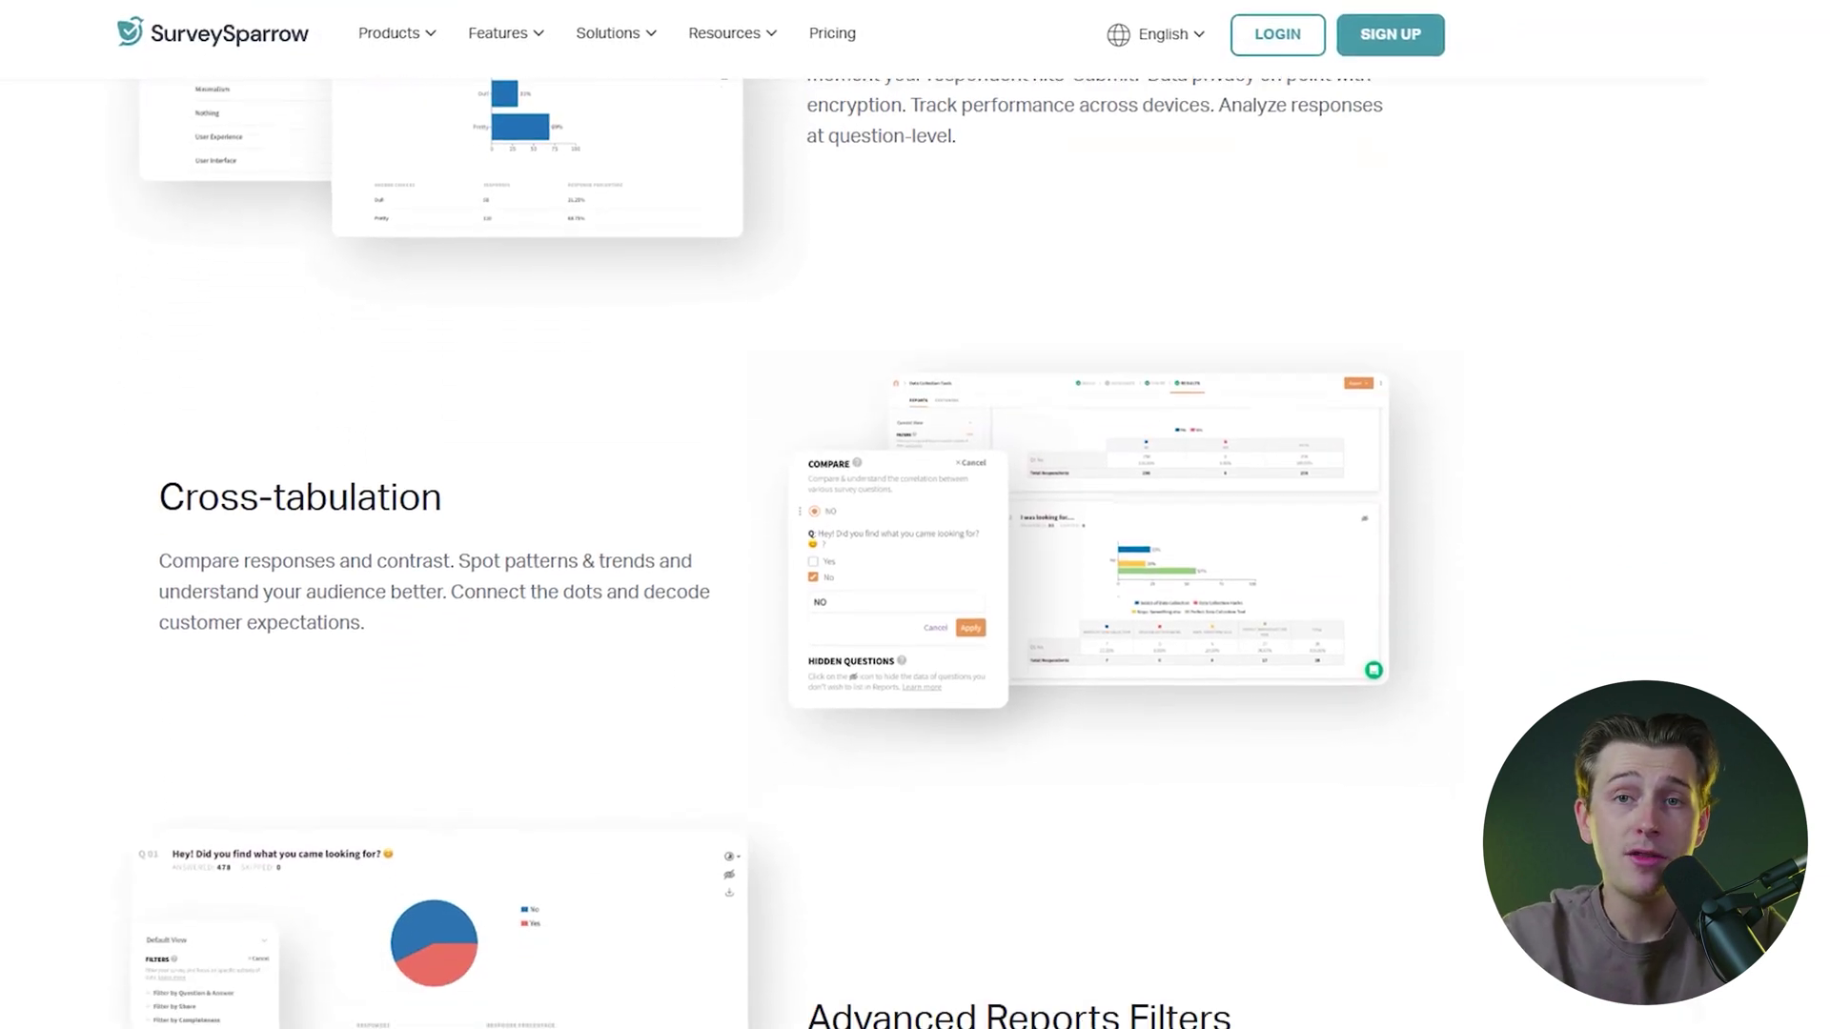
scroll(915, 534, "down", 3)
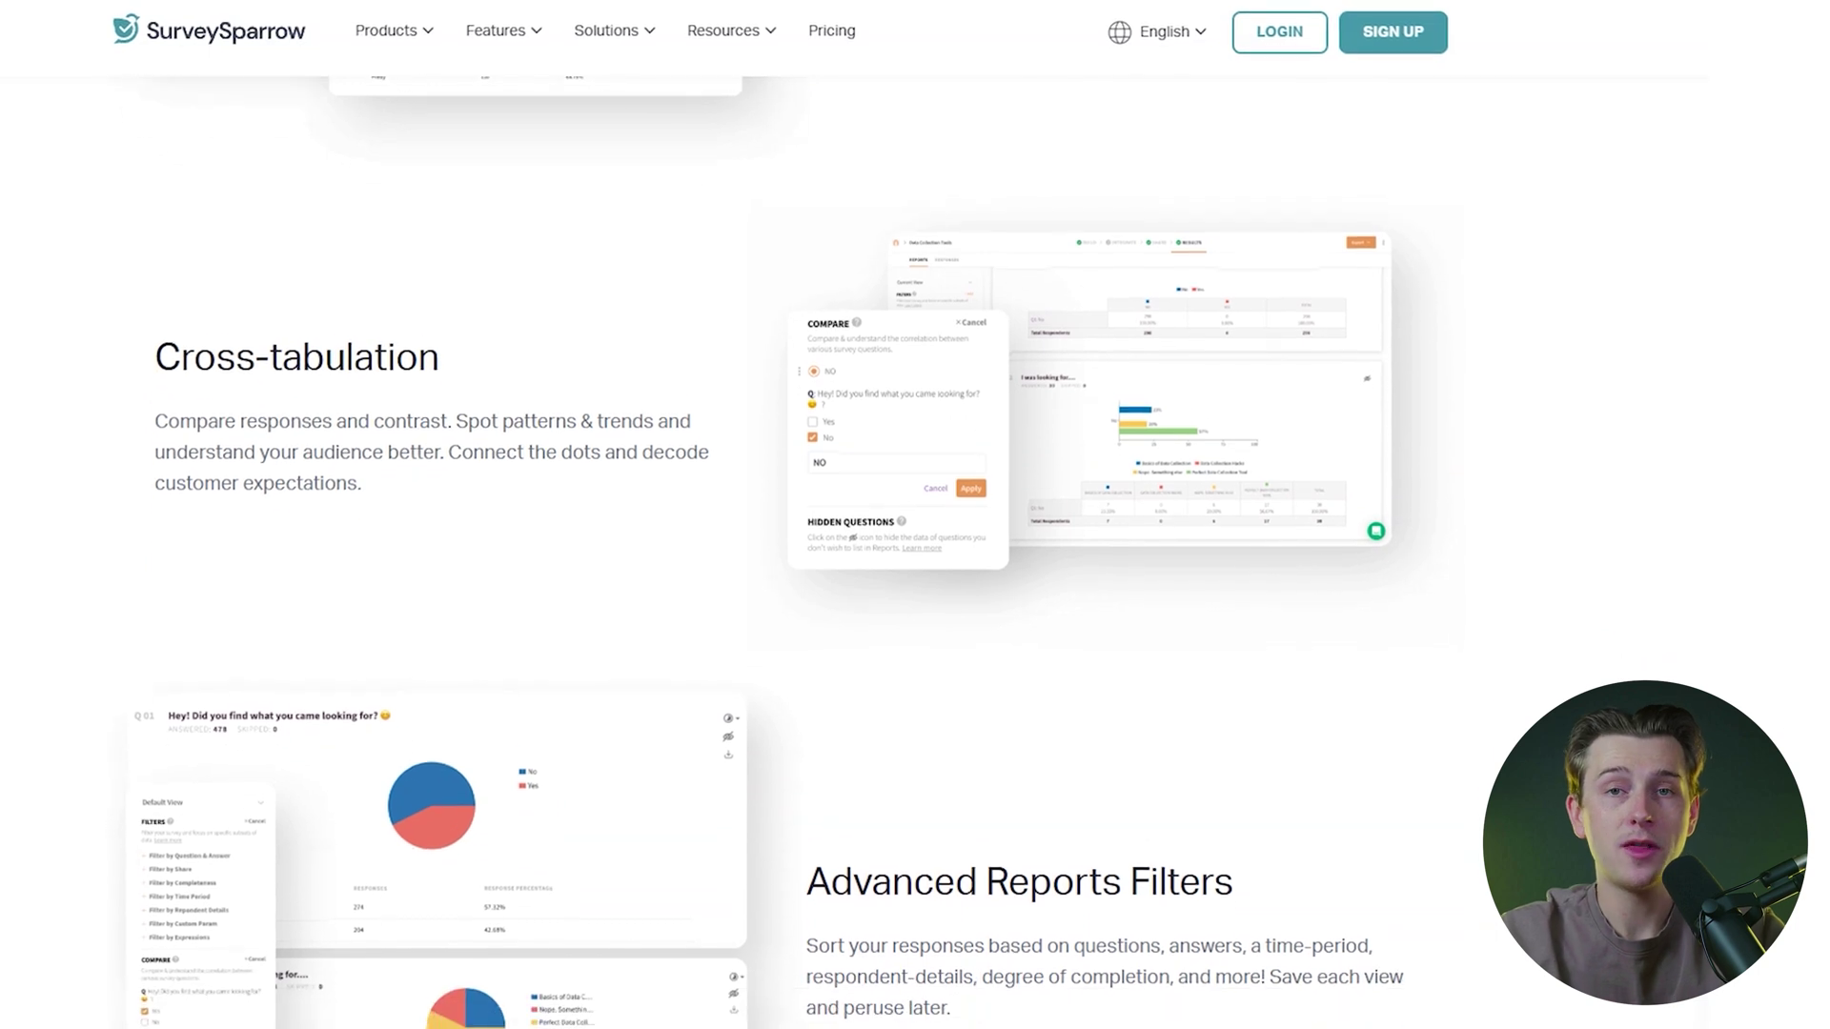
scroll(916, 532, "down", 3)
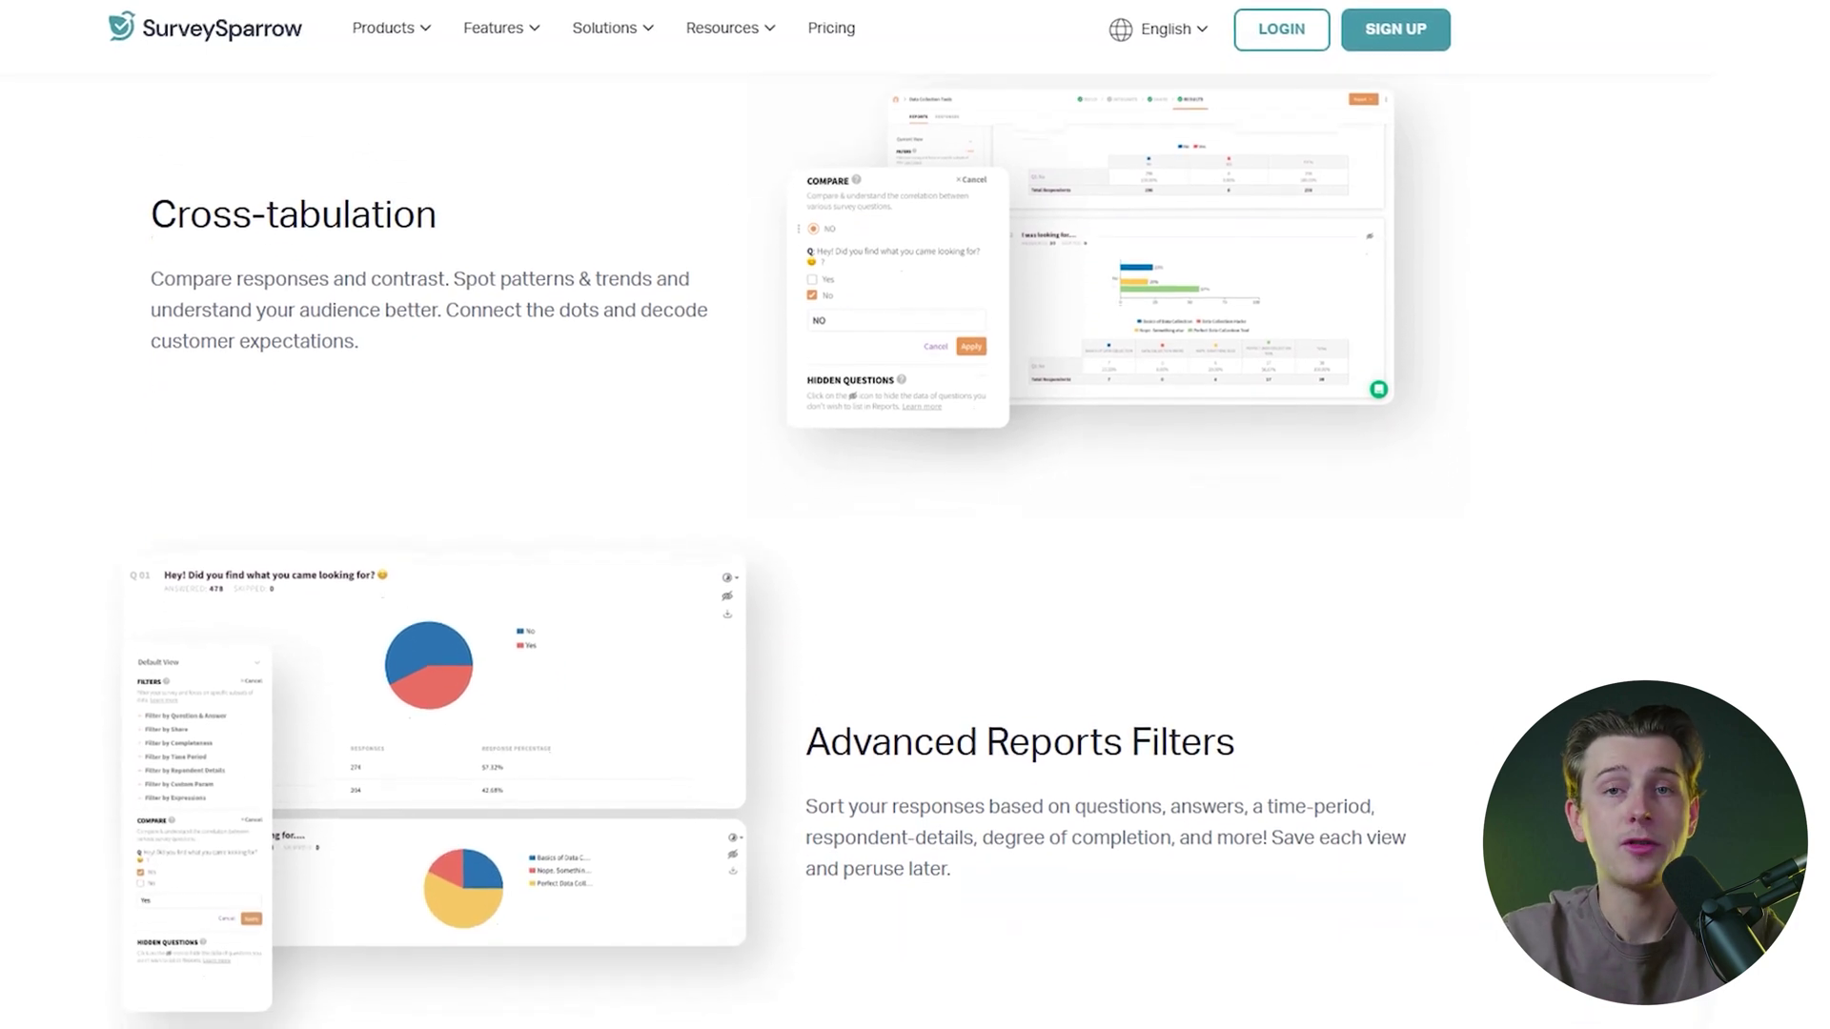
scroll(916, 533, "down", 3)
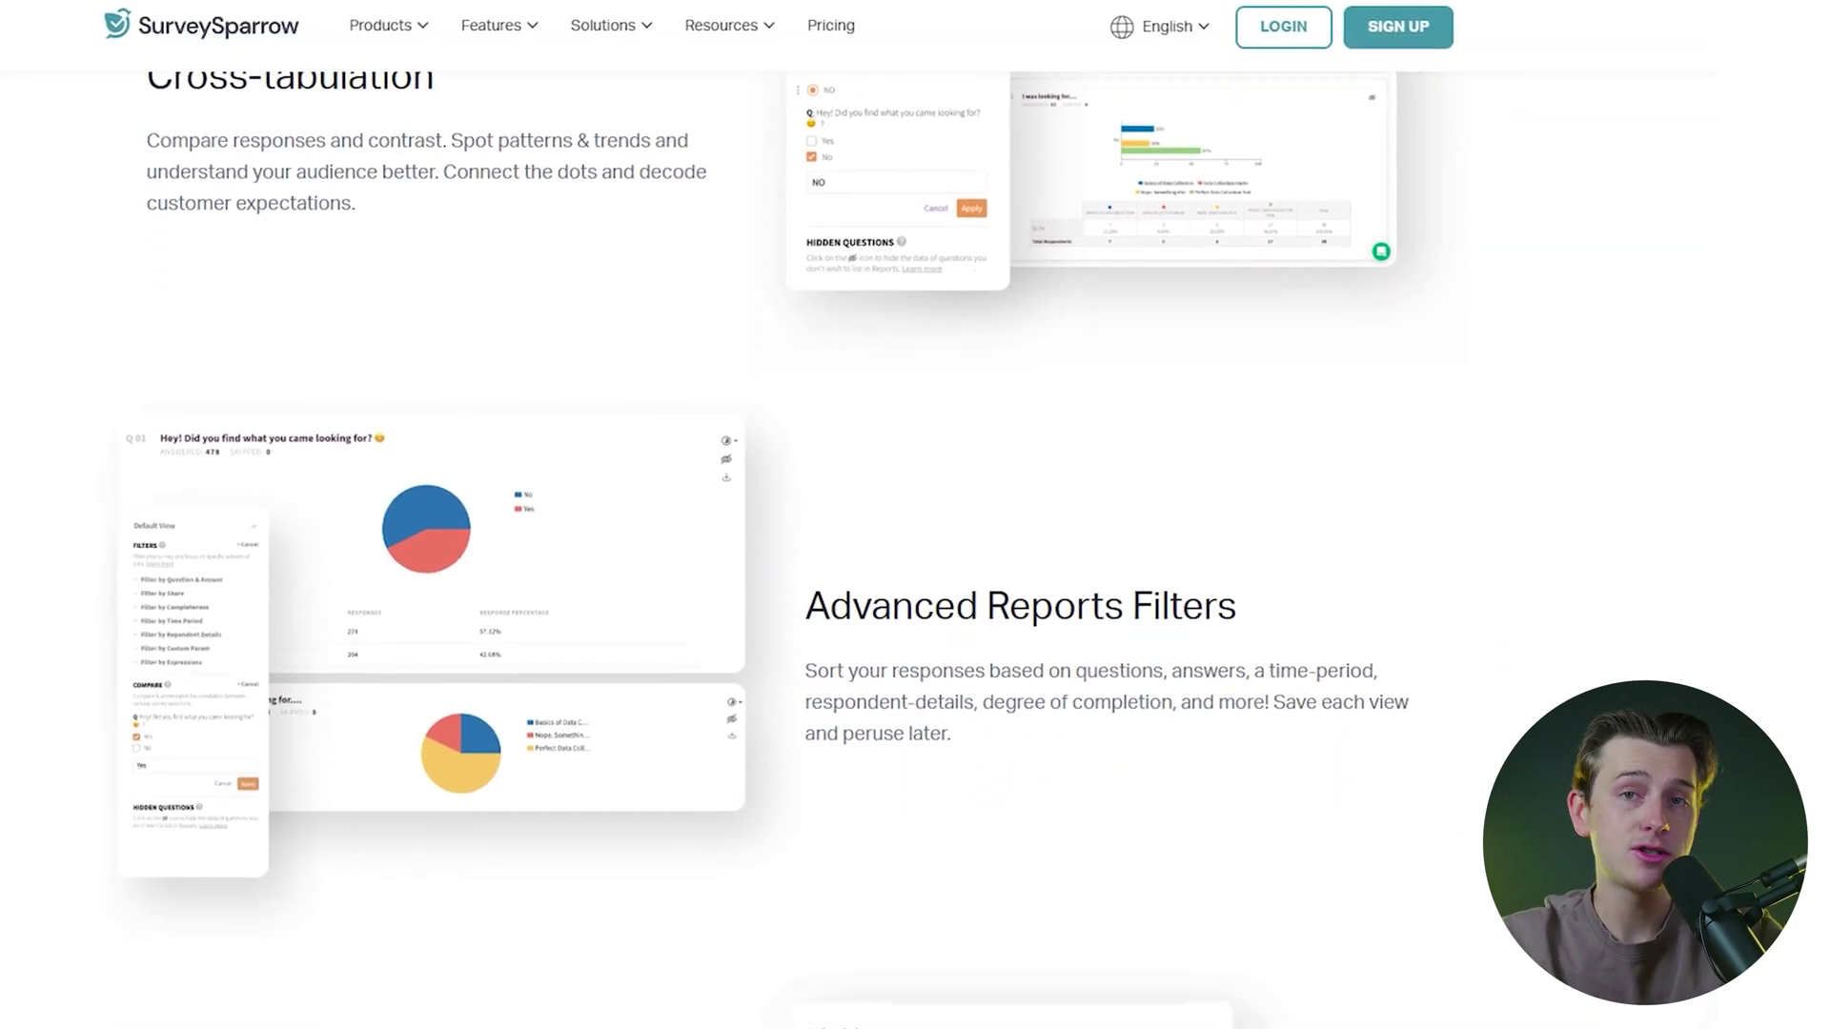
scroll(914, 532, "down", 3)
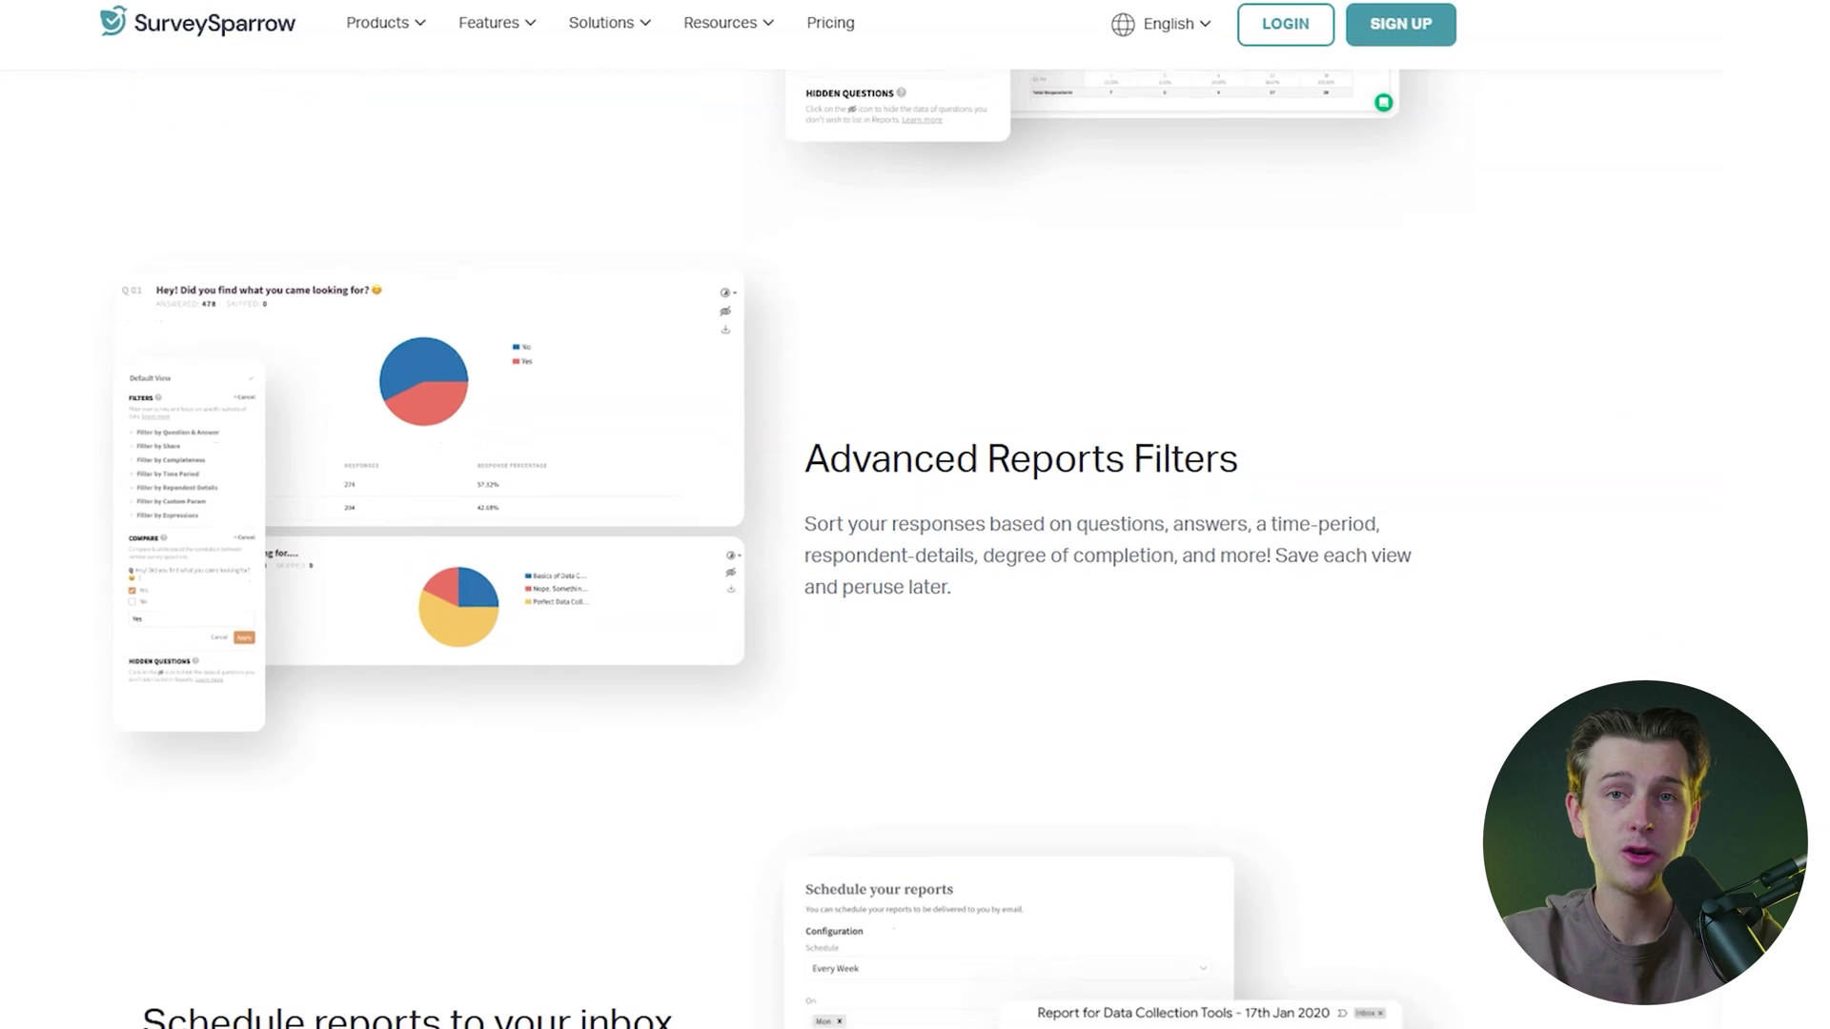
scroll(916, 534, "down", 3)
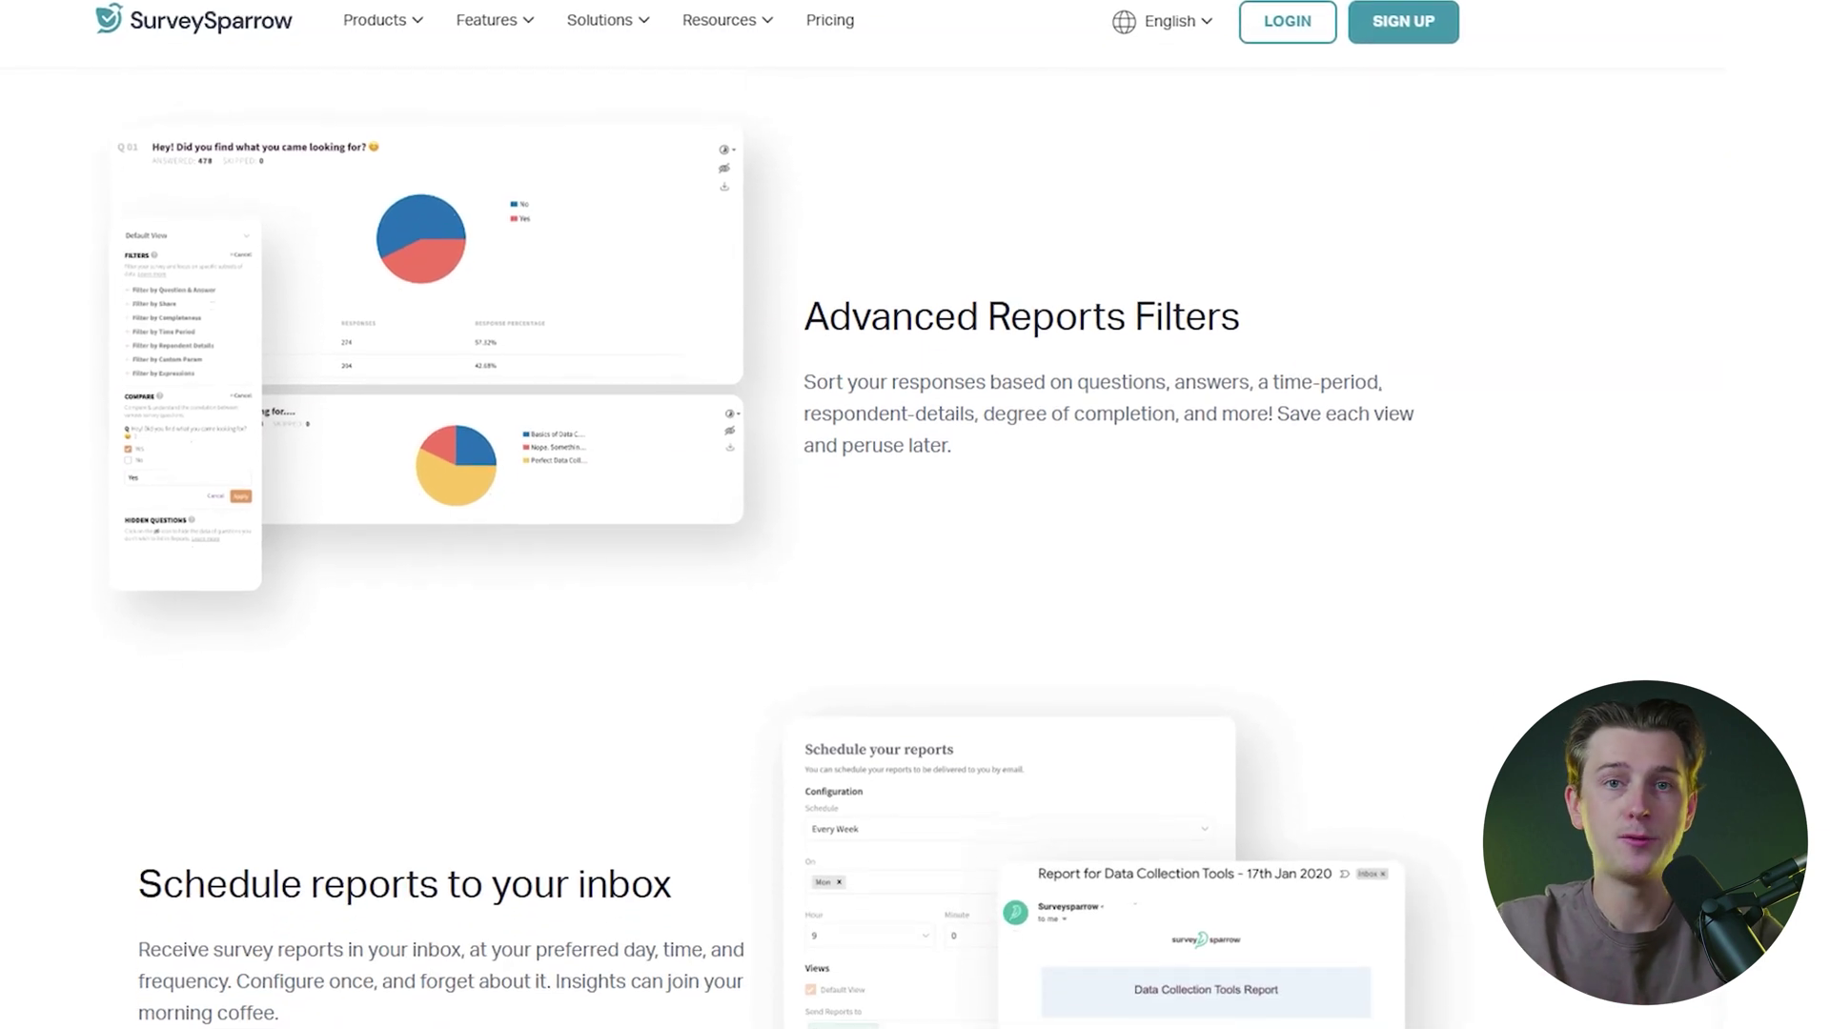
scroll(916, 534, "down", 3)
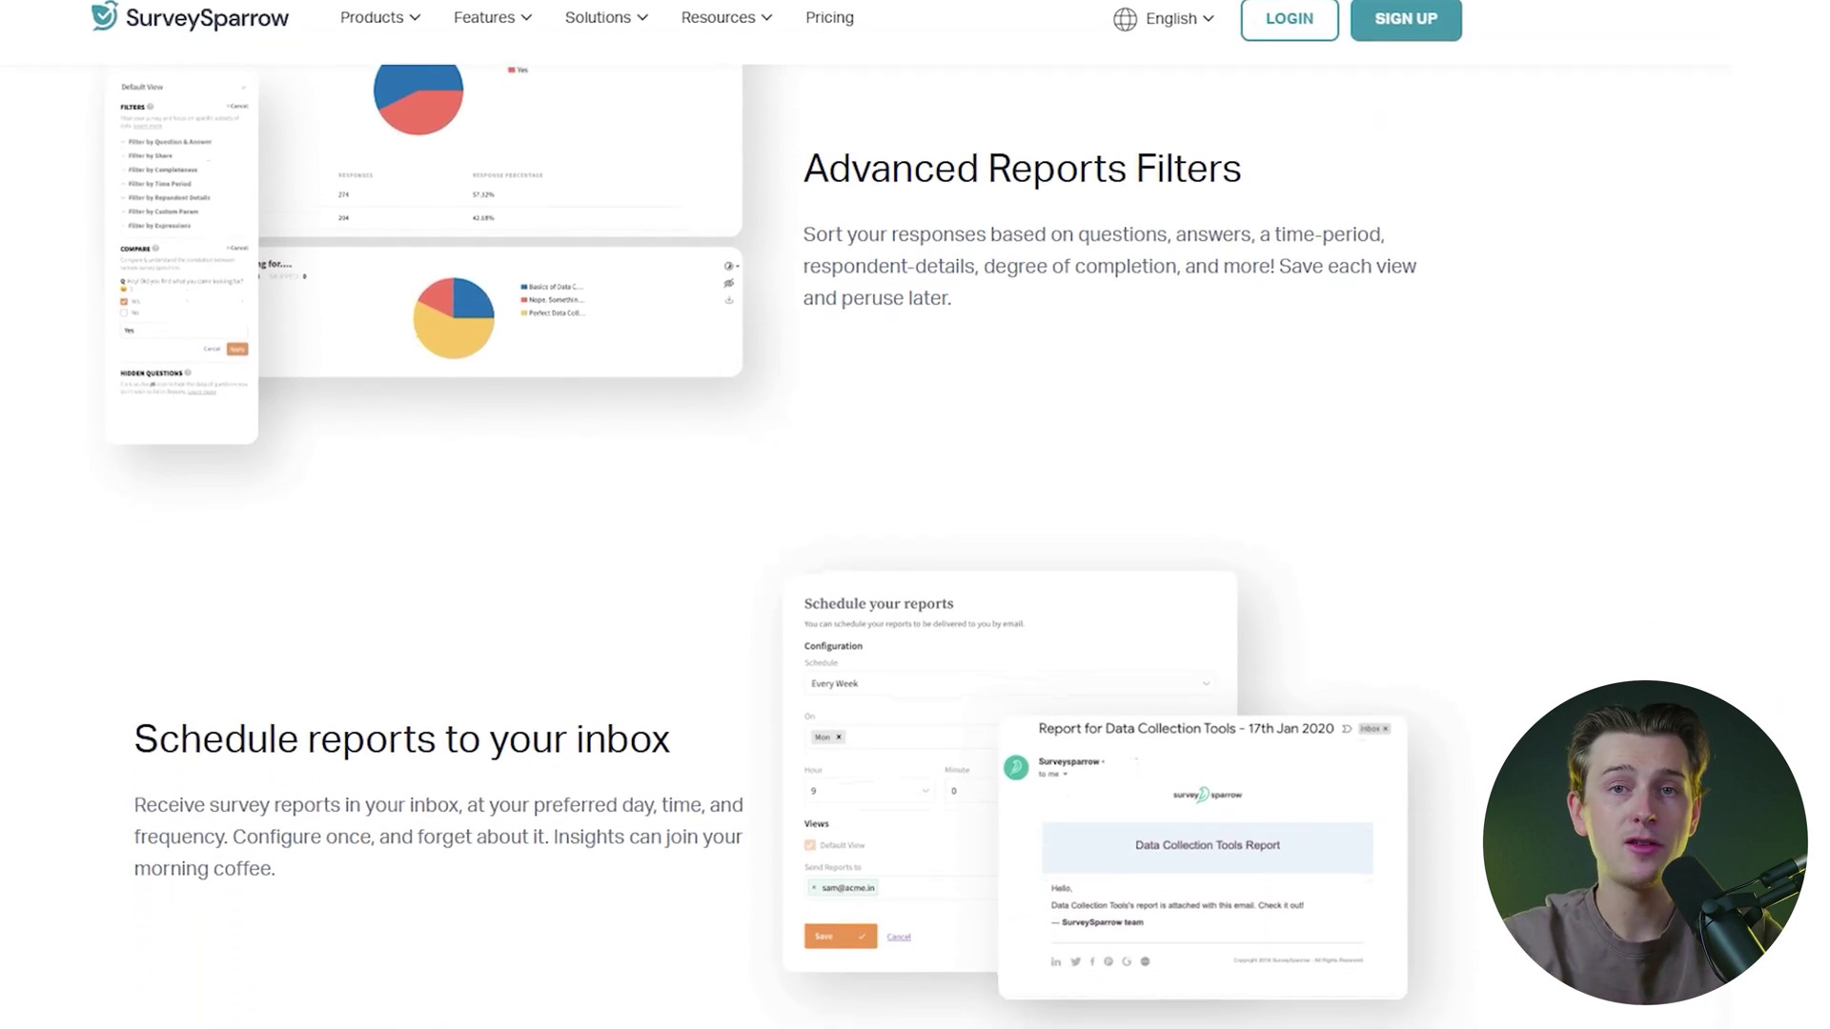
scroll(915, 533, "down", 3)
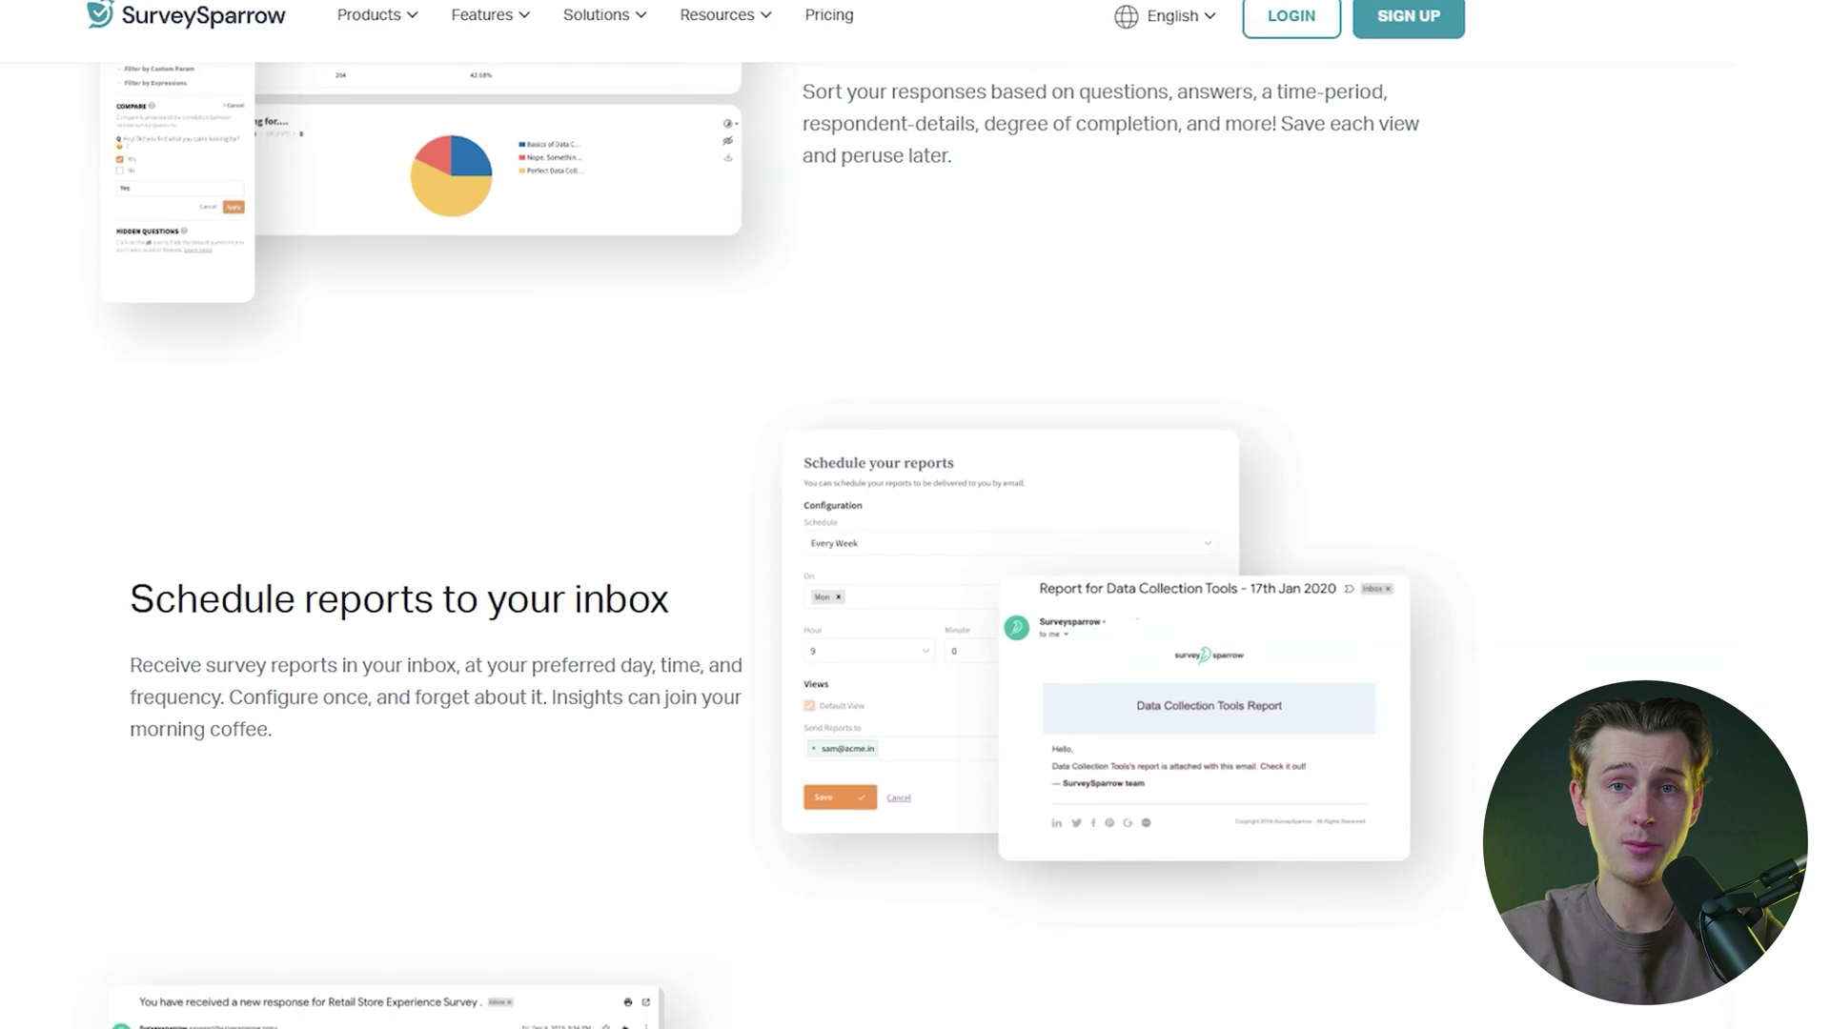
scroll(916, 534, "down", 3)
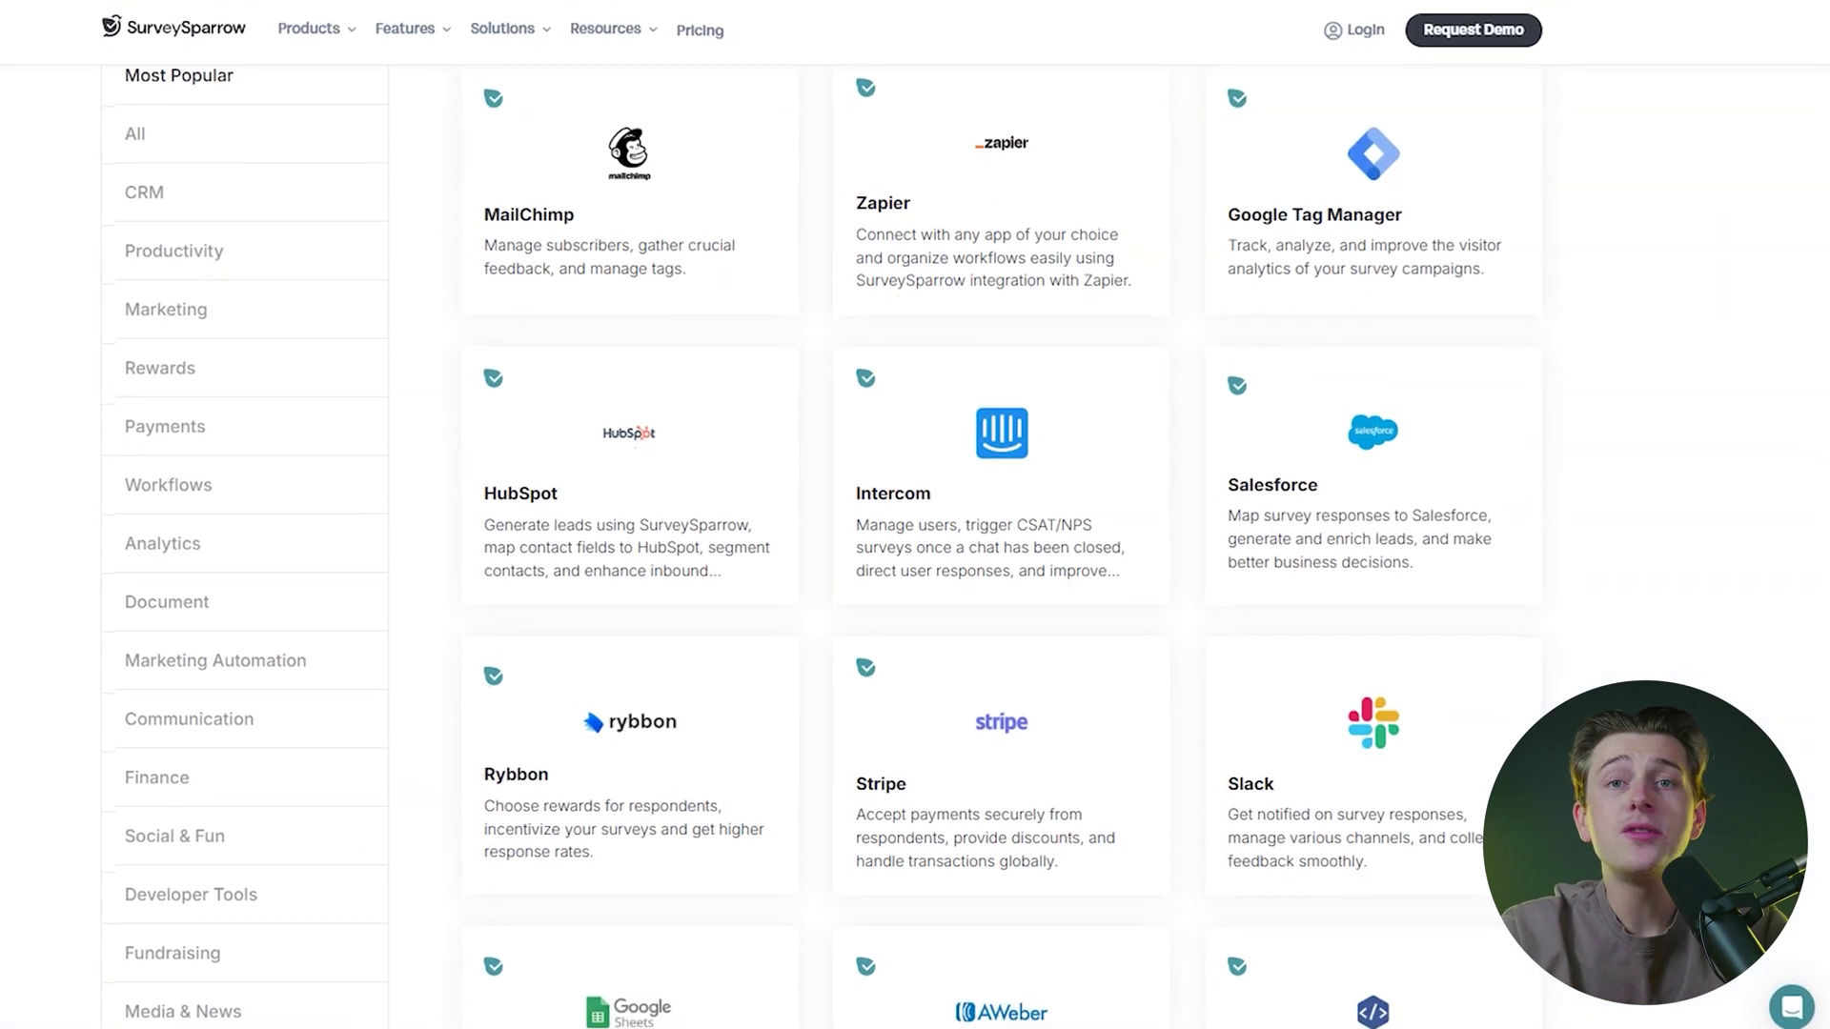
- Browse the Most Popular integrations list, including HubSpot, Salesforce, Stripe, Slack and Google Sheets
scroll(915, 548, "down", 1)
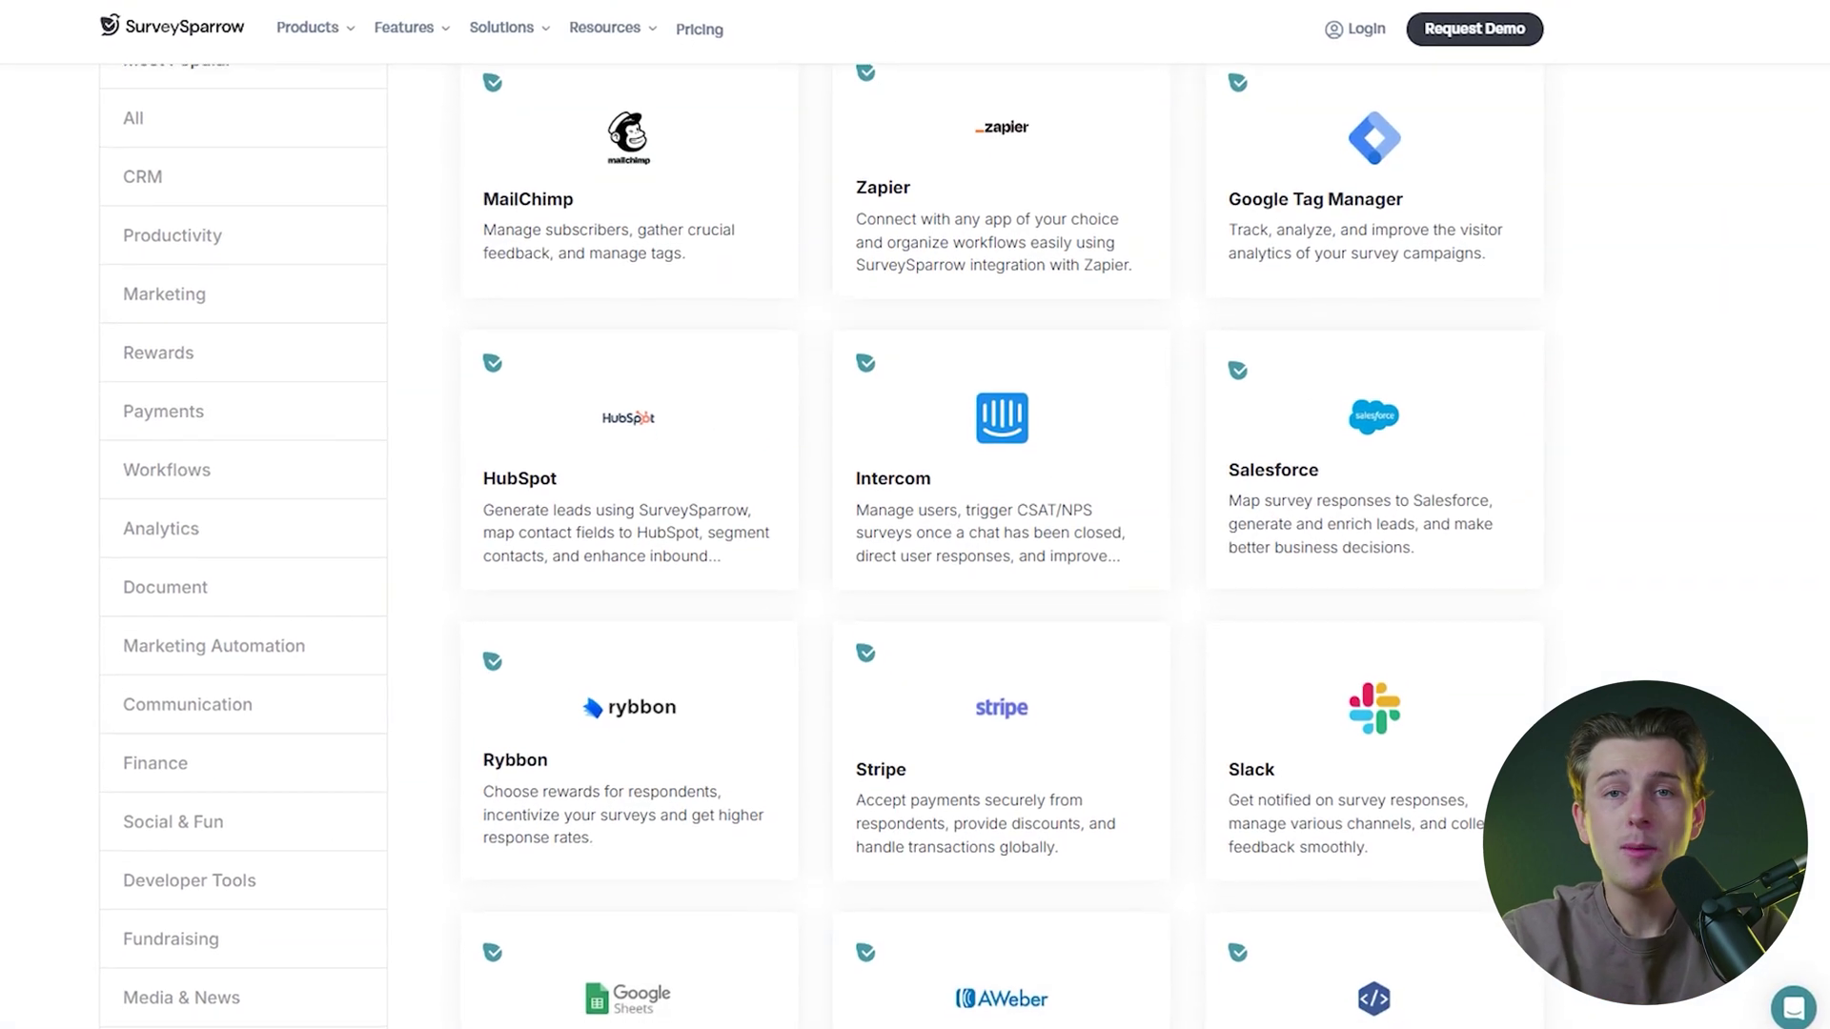
scroll(915, 547, "down", 1)
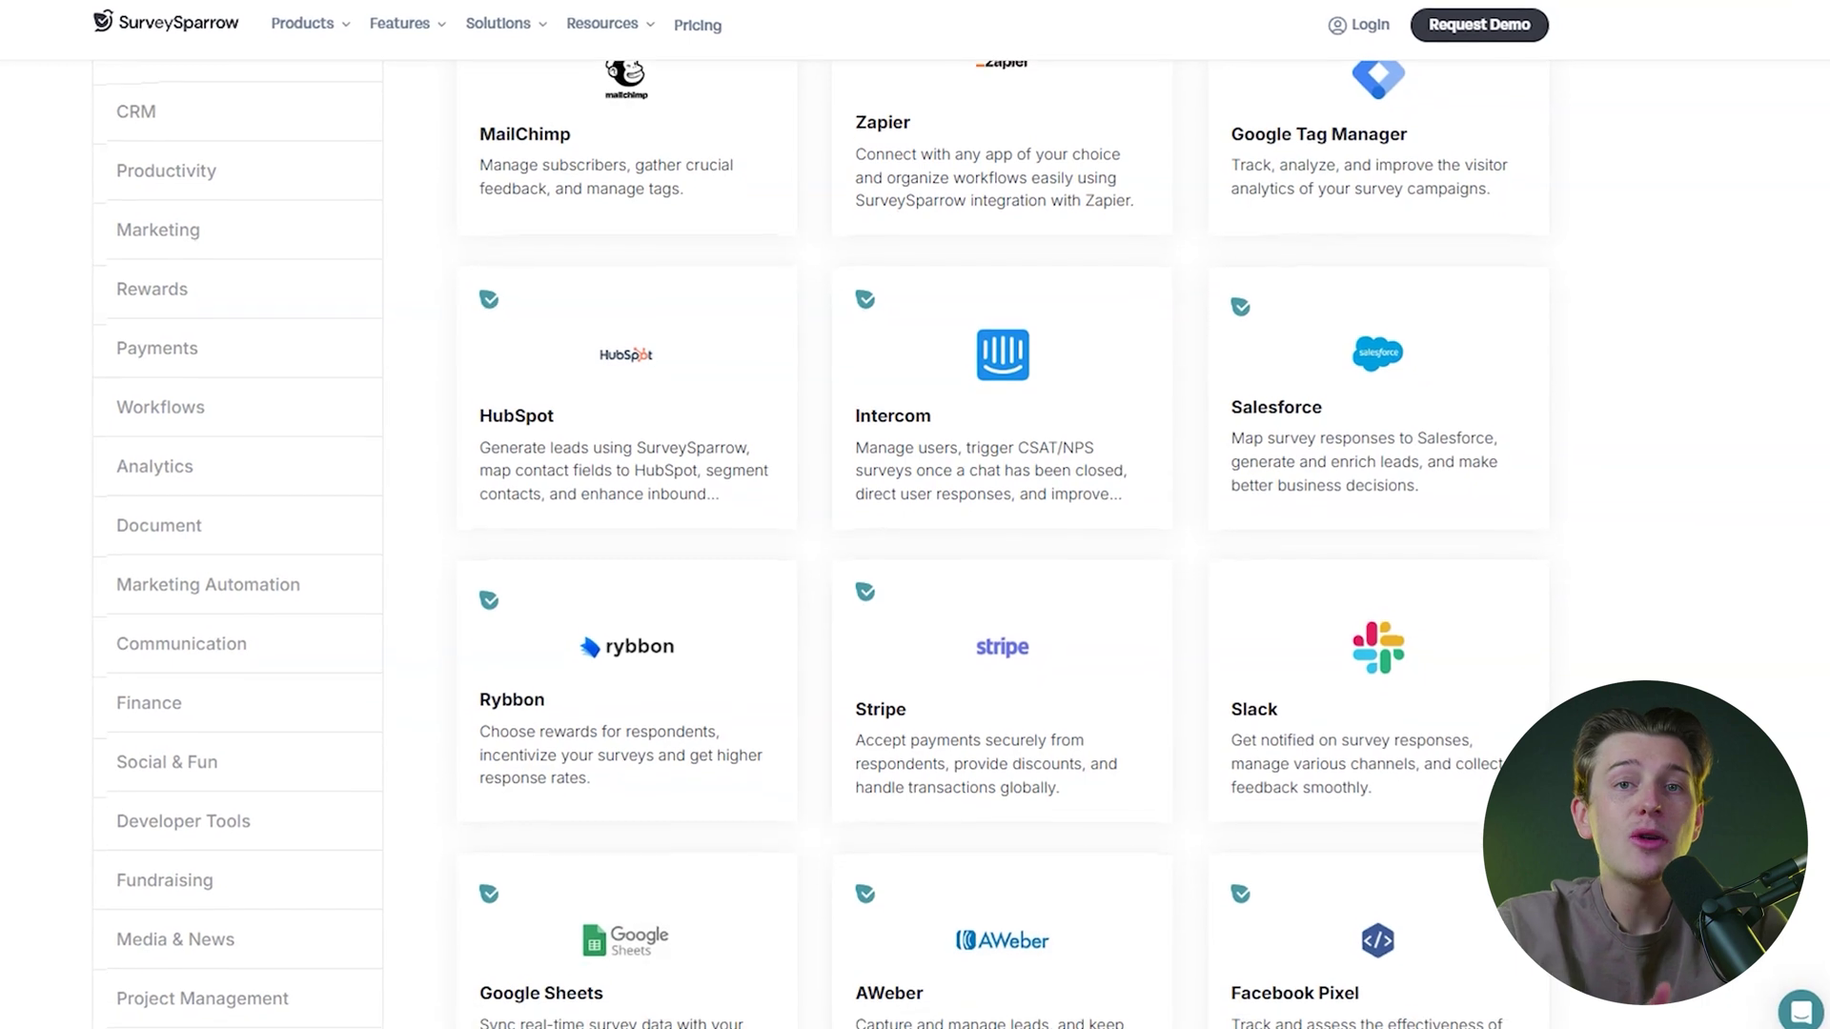
scroll(1002, 534, "down", 1)
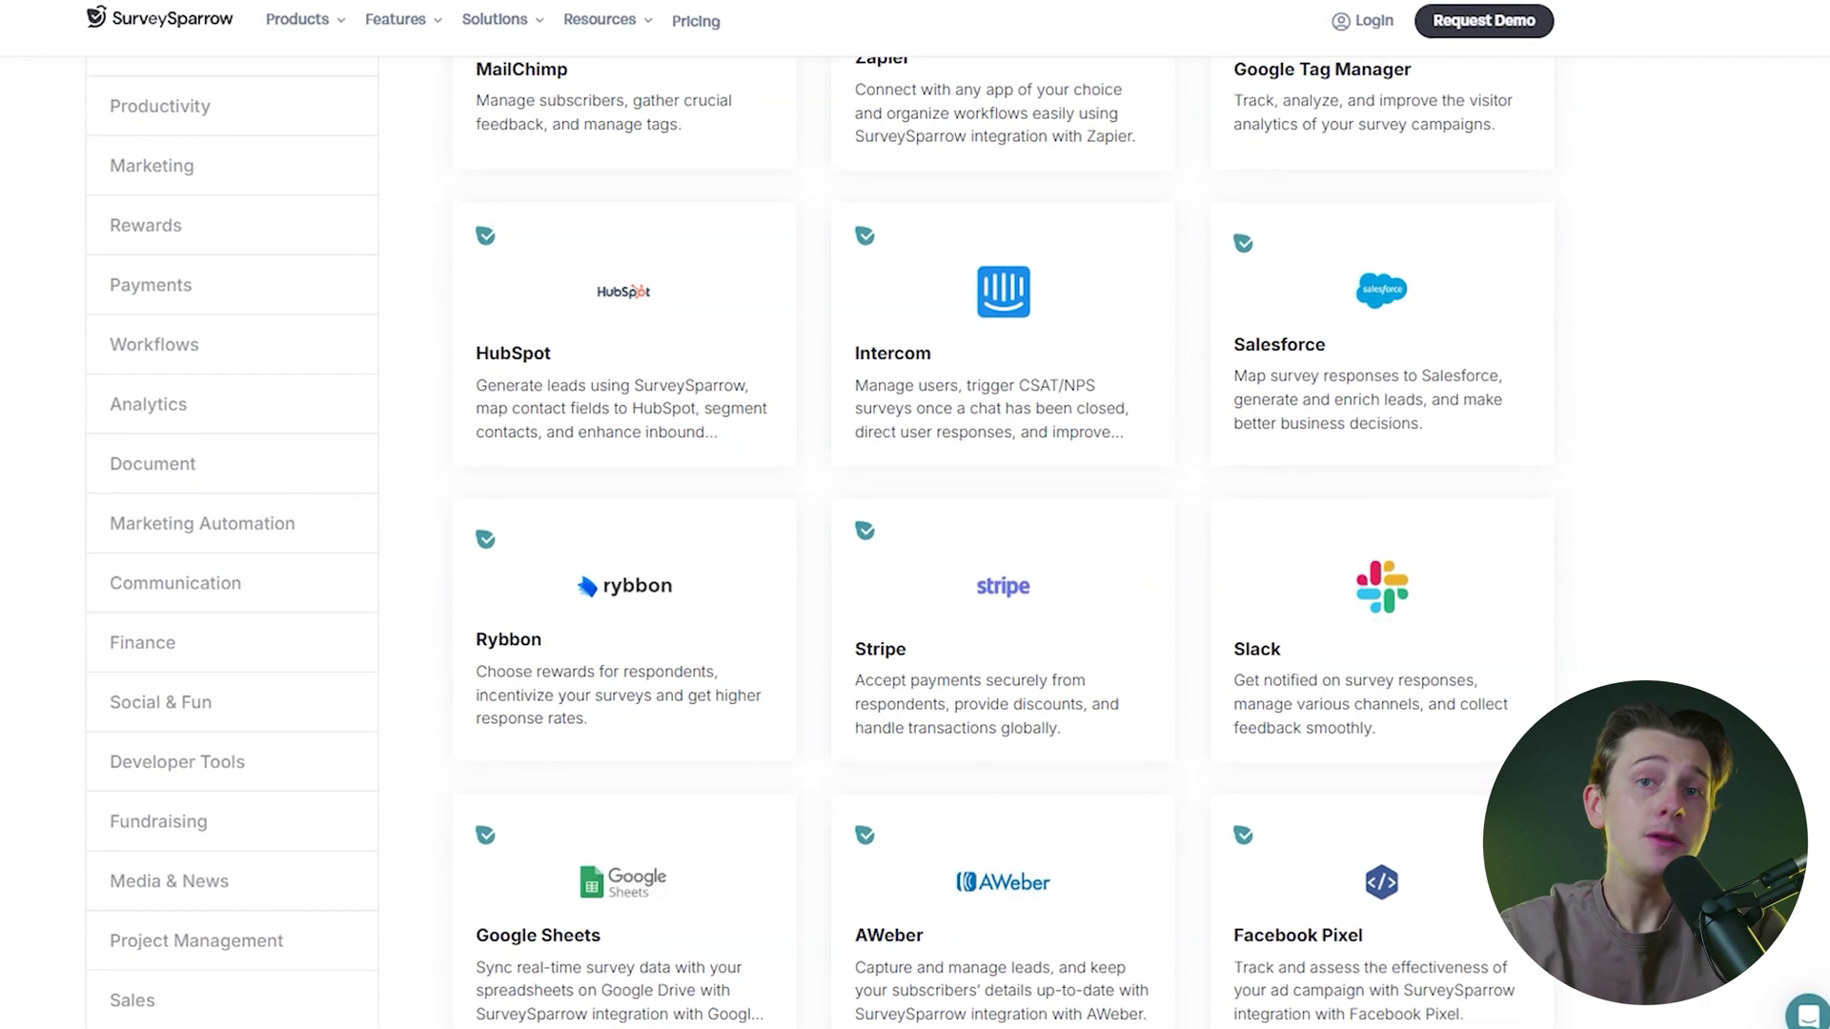
scroll(1001, 538, "down", 1)
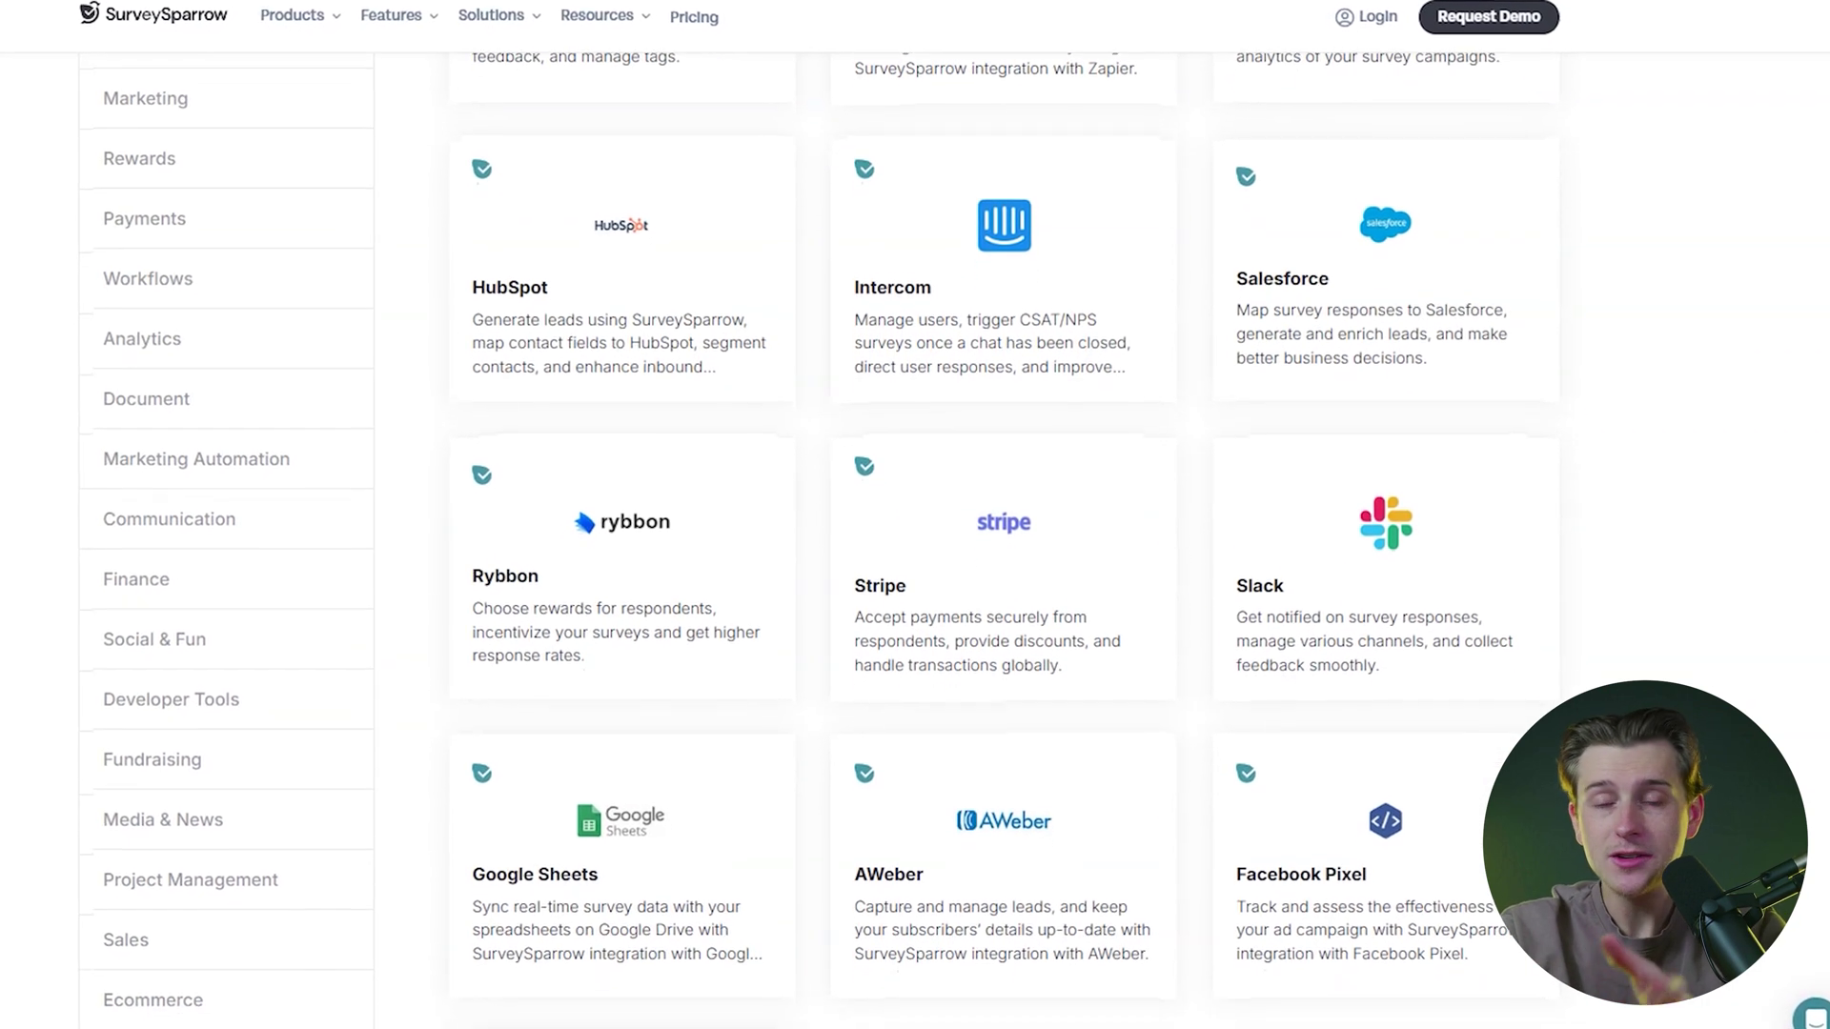
scroll(1000, 540, "down", 1)
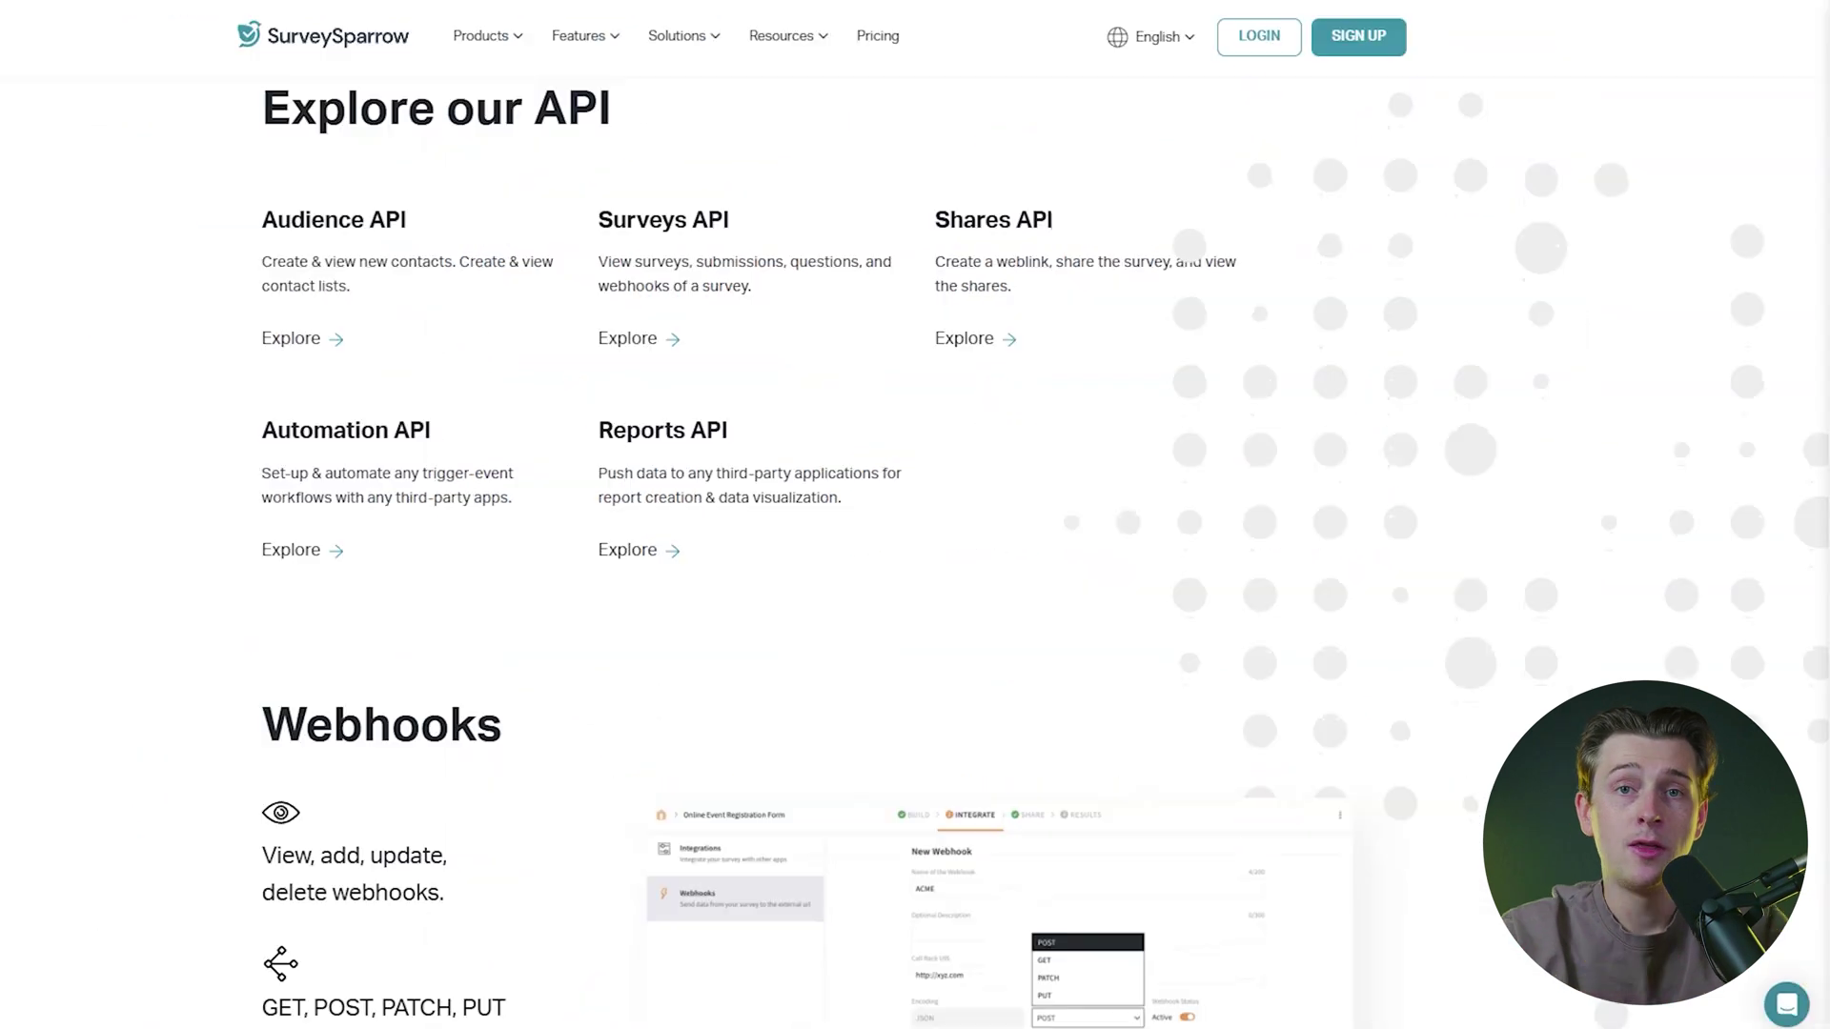
- Review the available API types and the Webhooks section of the API page
scroll(916, 533, "down", 1)
scroll(915, 534, "down", 1)
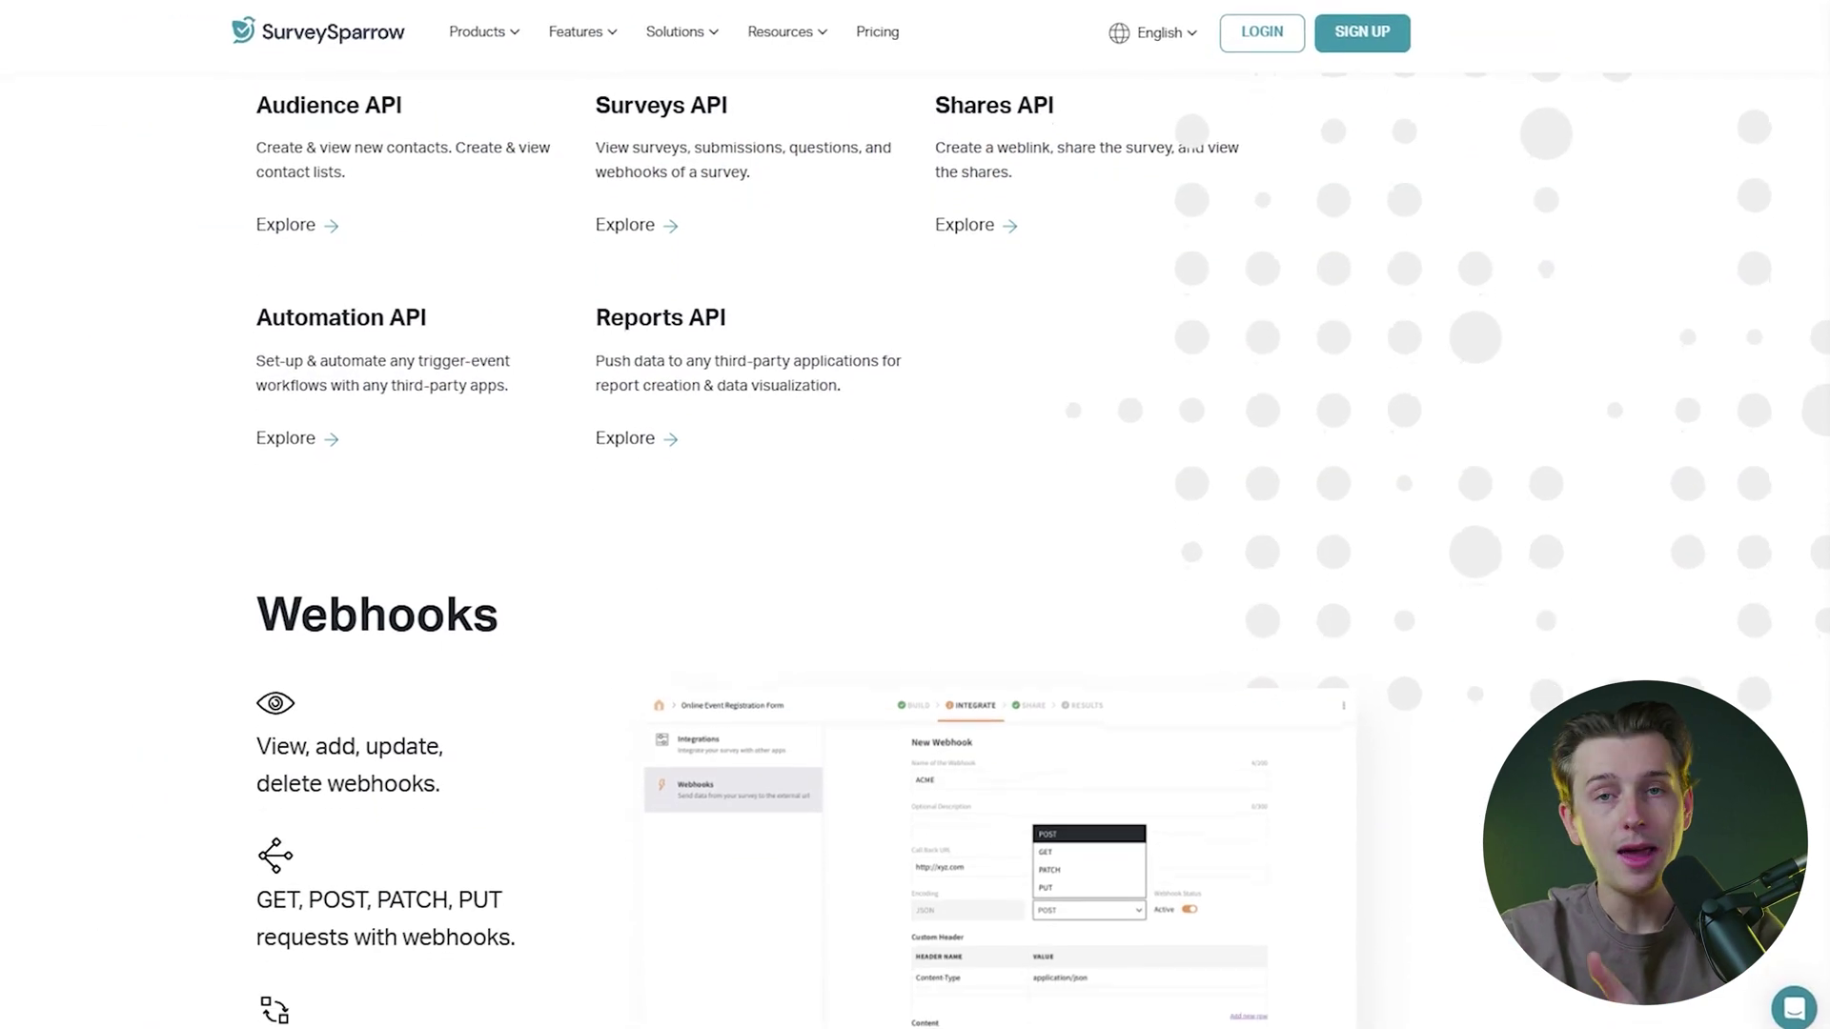
- Read the Webhooks section's points on managing webhooks, supported request types and transferring survey data to a URL
scroll(915, 534, "down", 1)
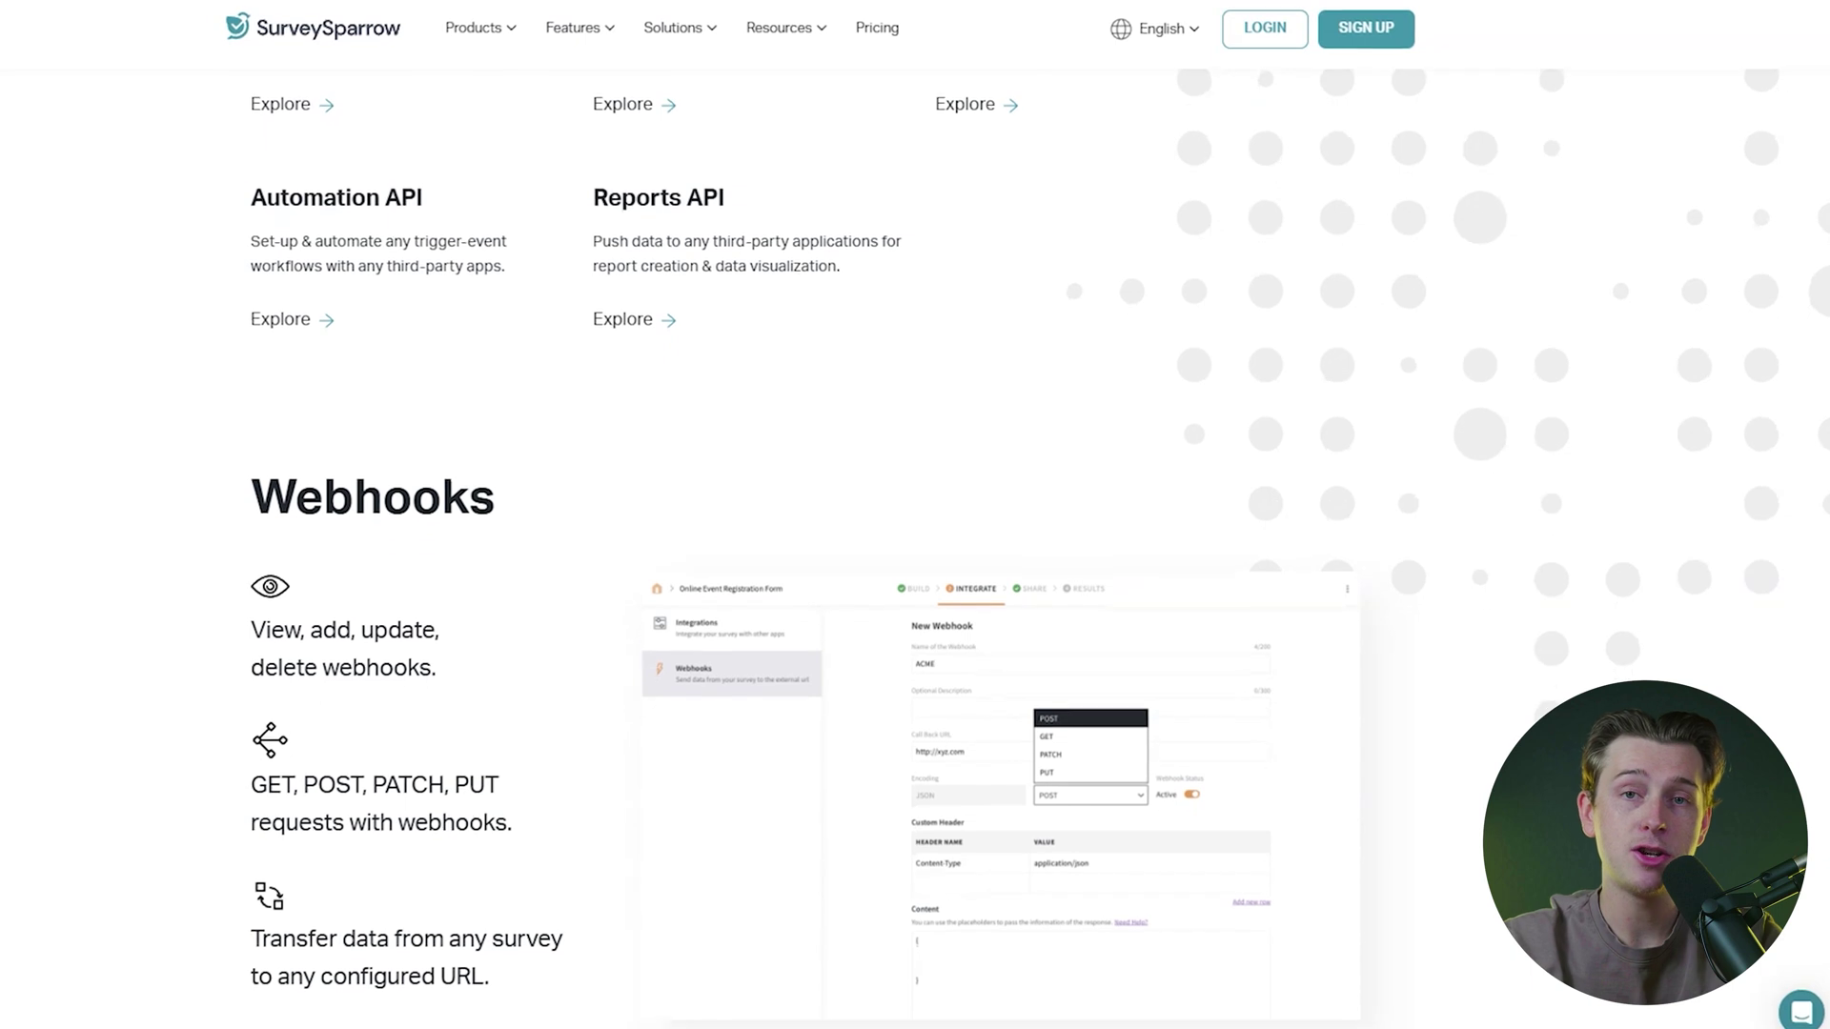
scroll(915, 534, "down", 2)
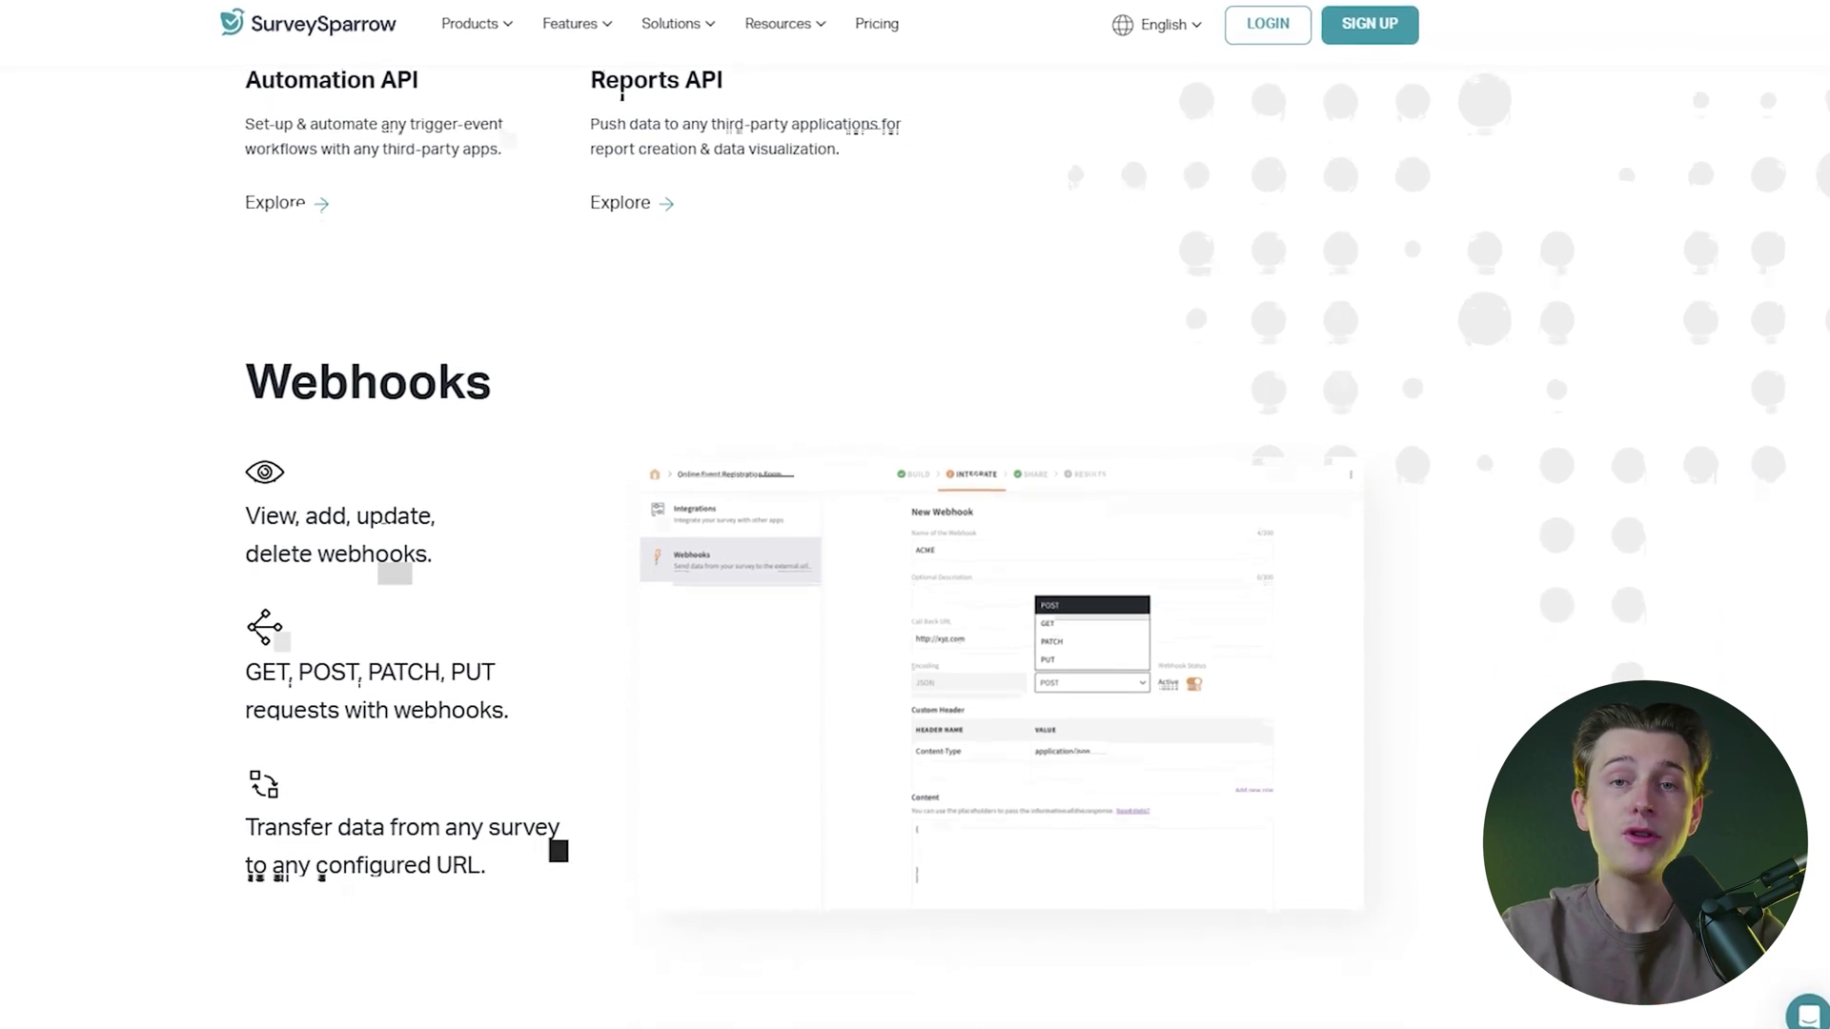
scroll(916, 533, "down", 1)
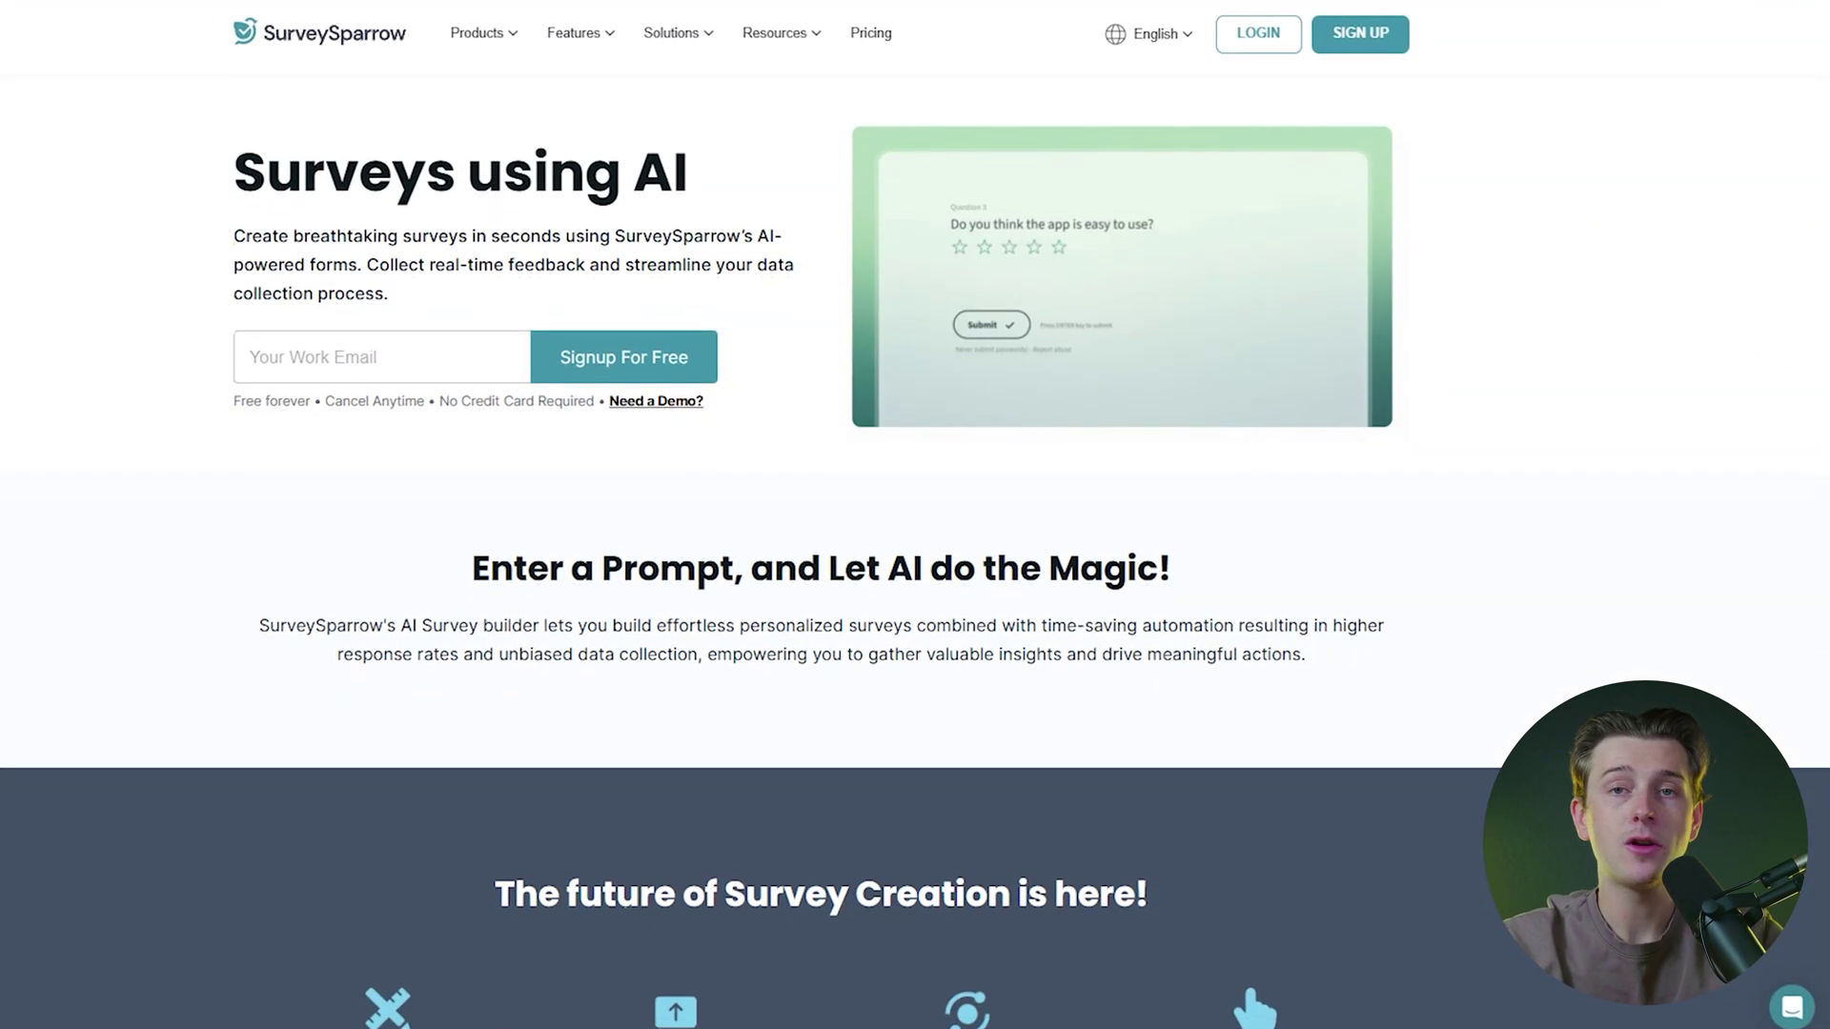
- Read the Surveys using AI page, covering the prompt-based survey builder and the Build, Share, Analyze and Act stages
scroll(916, 533, "down", 1)
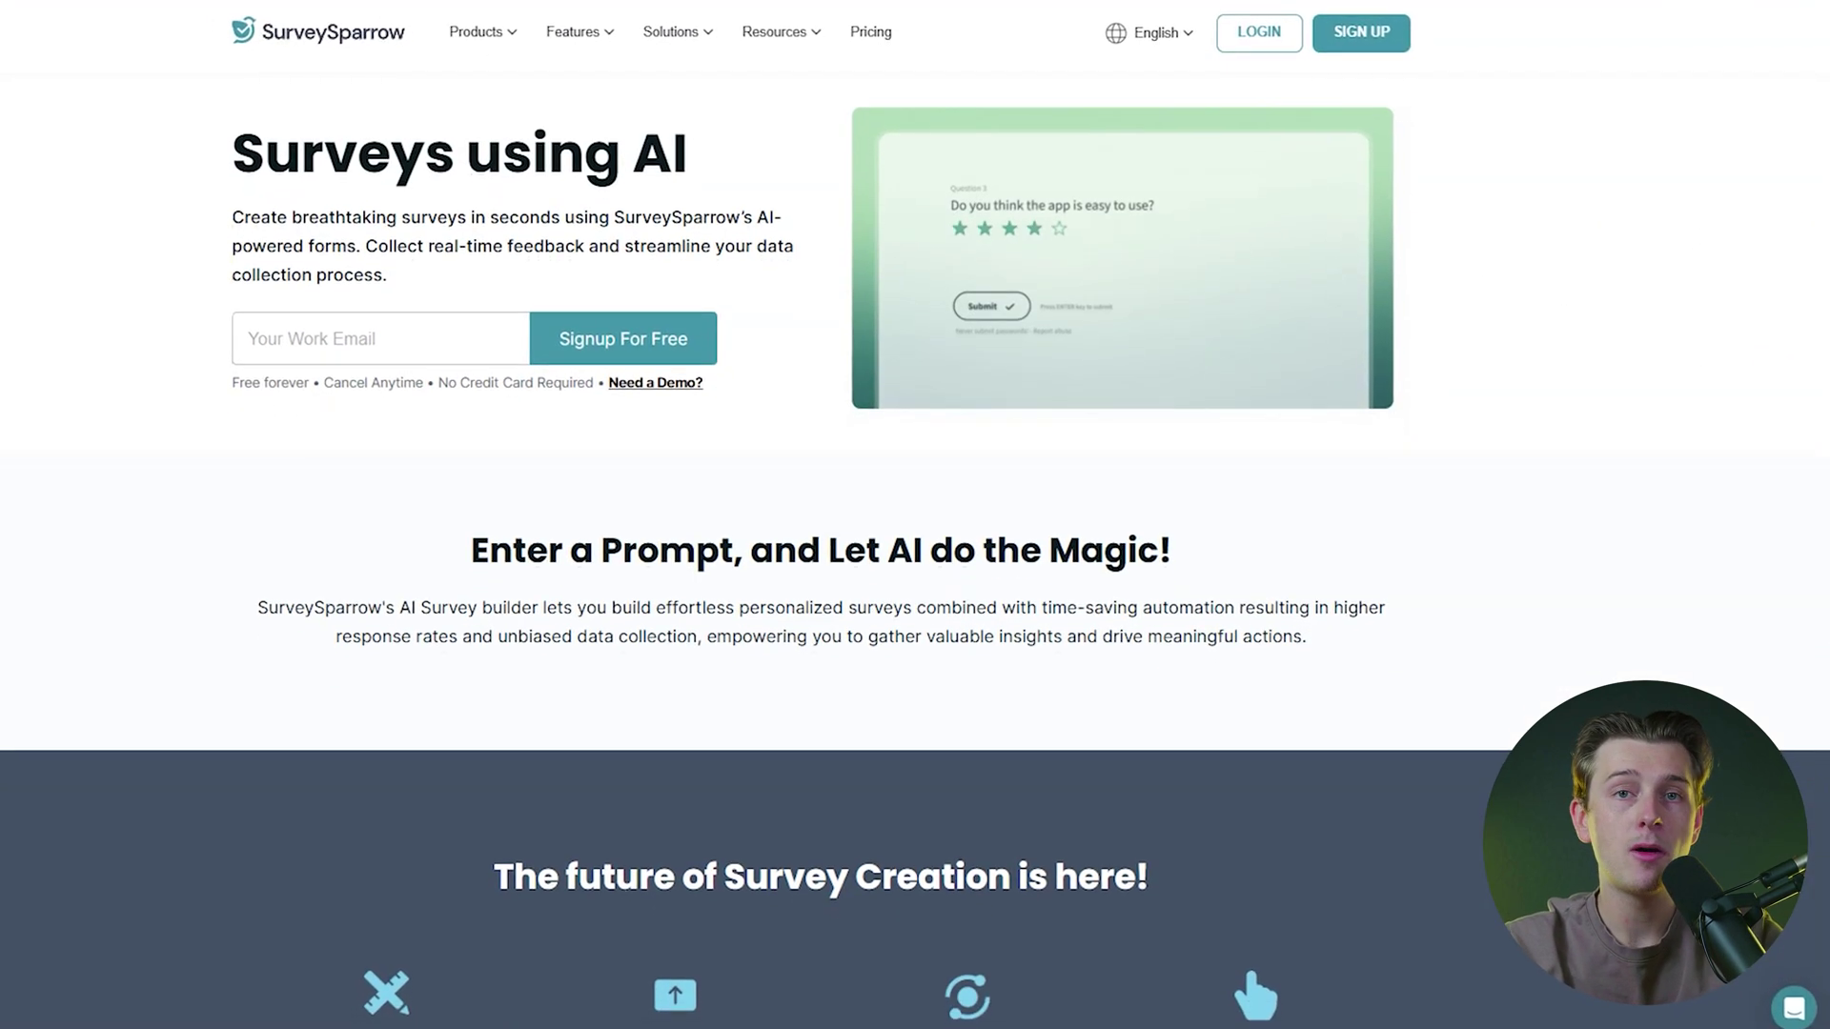
scroll(915, 533, "down", 2)
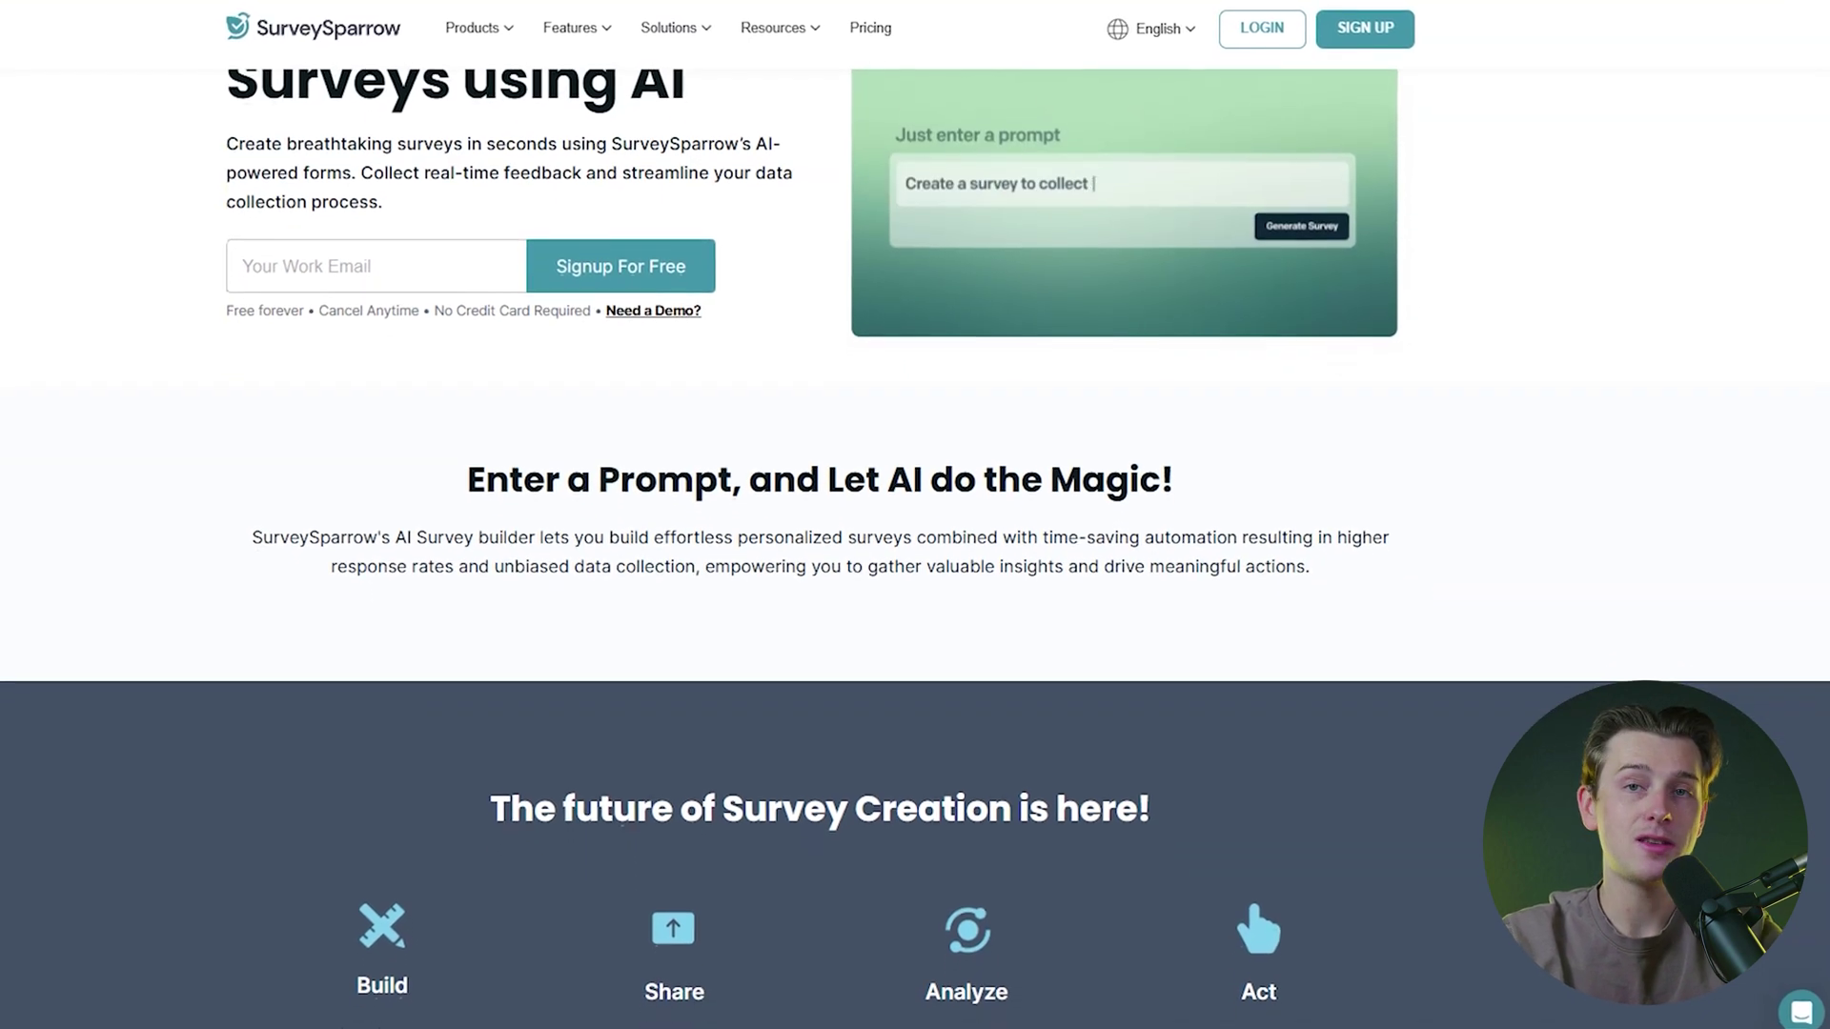
scroll(916, 533, "down", 1)
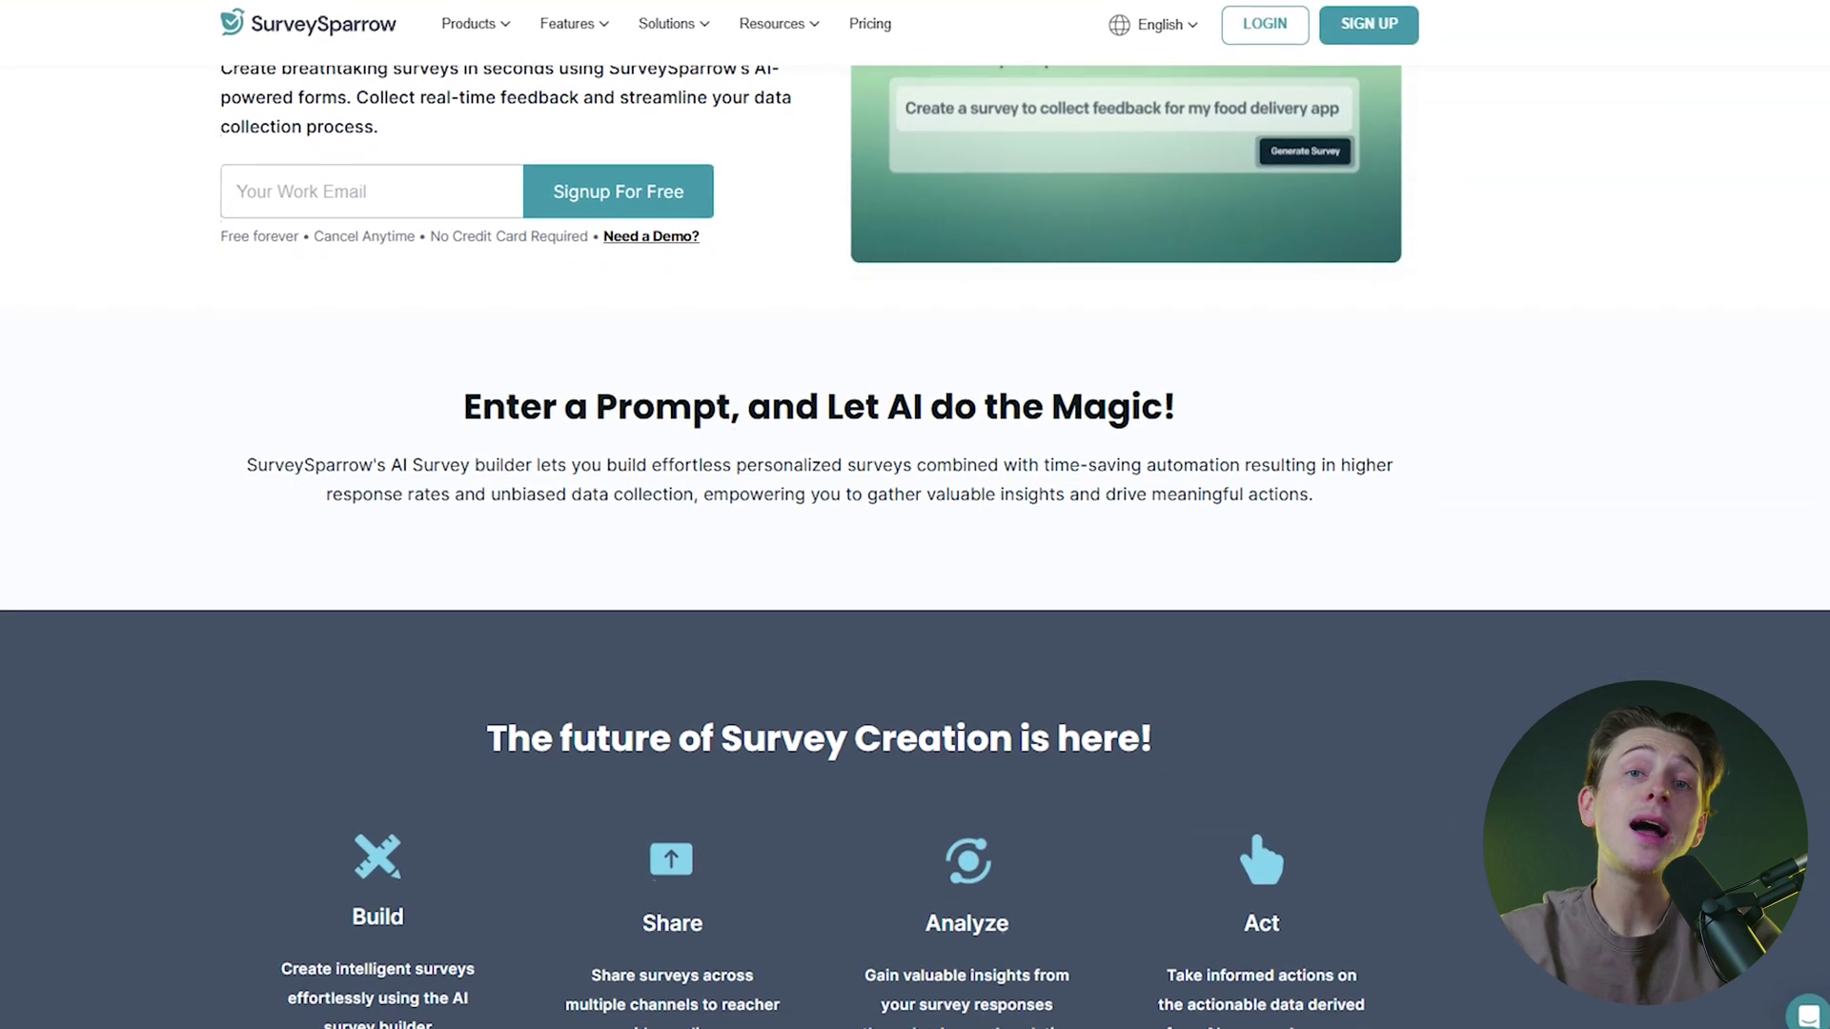
scroll(916, 533, "down", 2)
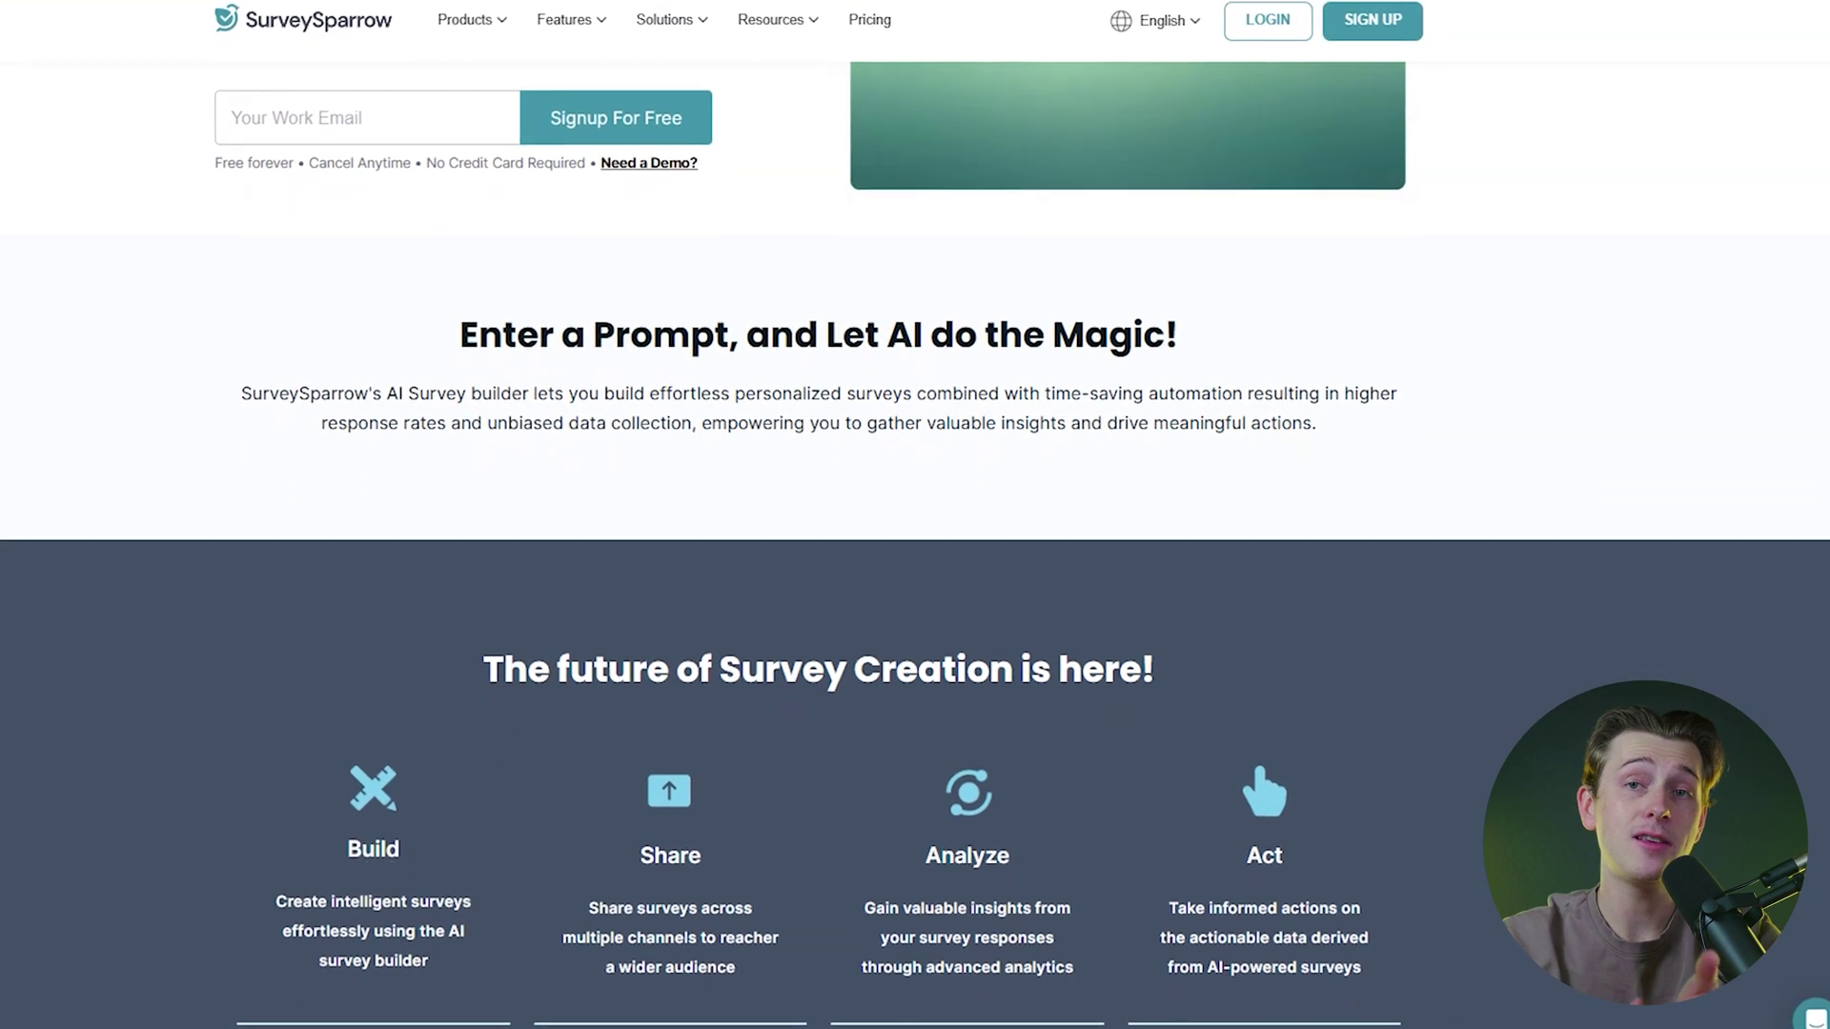
scroll(916, 534, "down", 2)
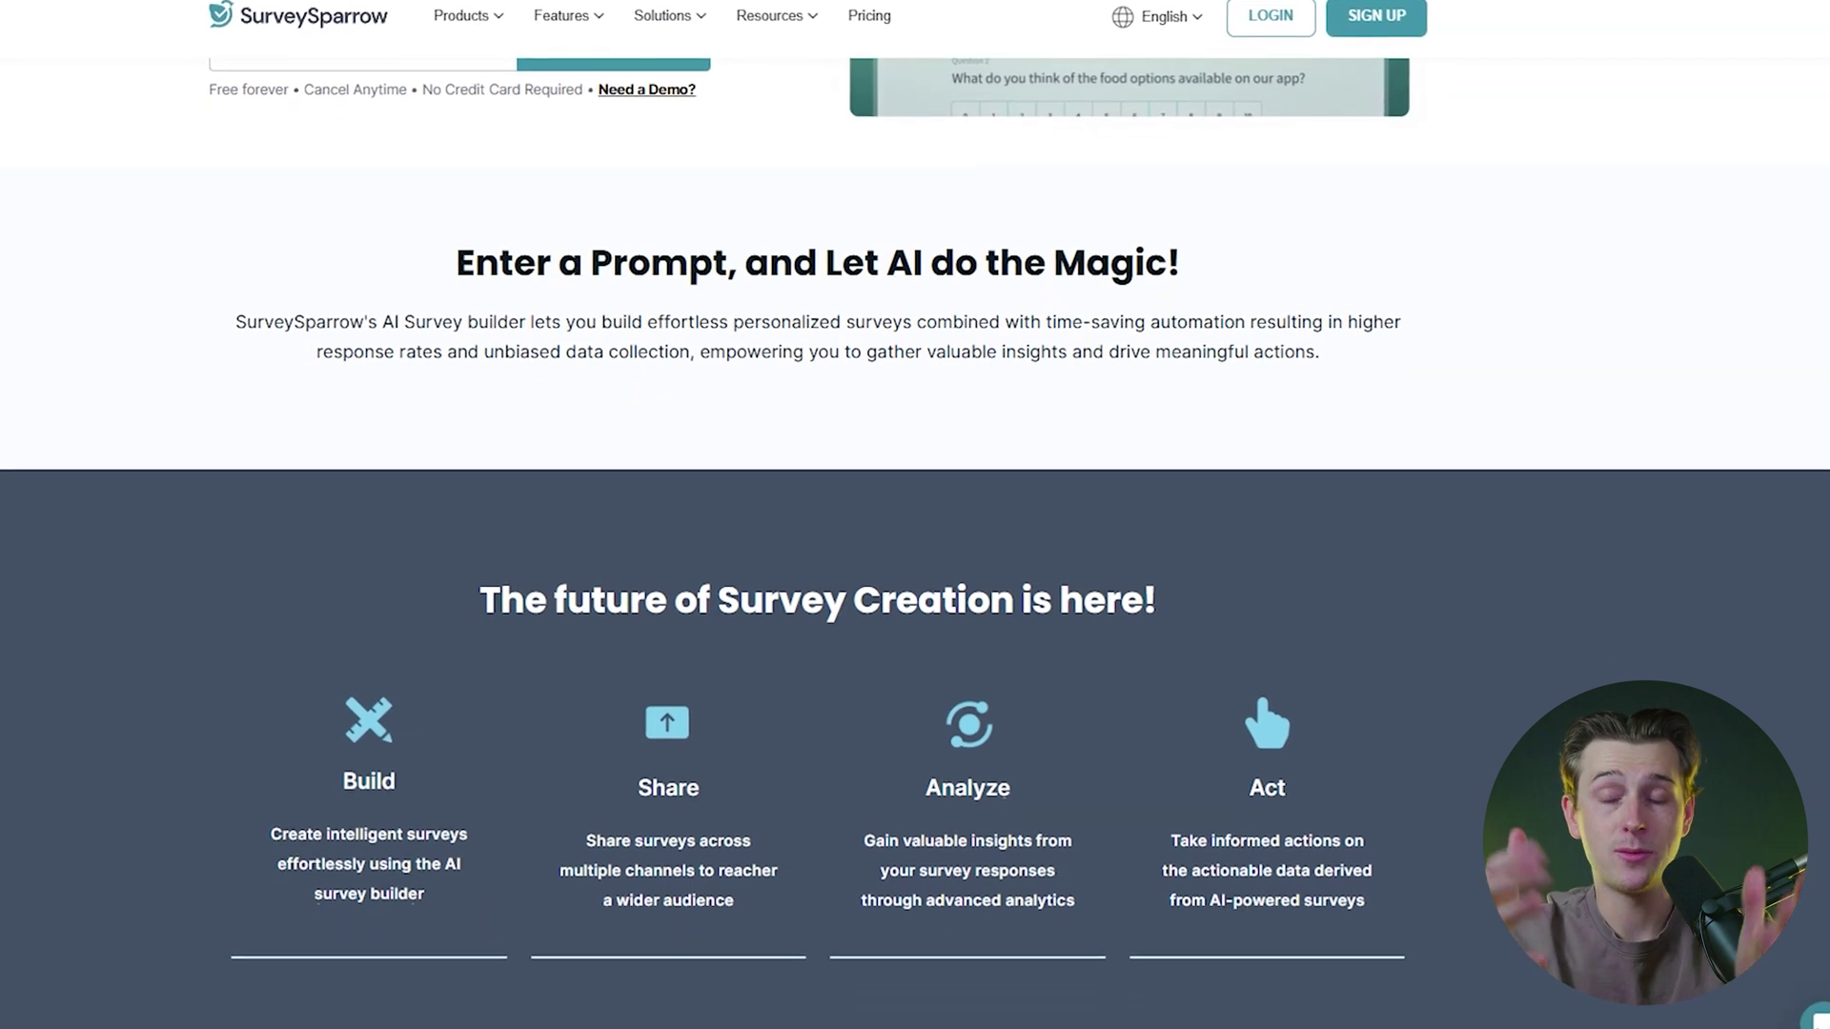
scroll(916, 534, "down", 2)
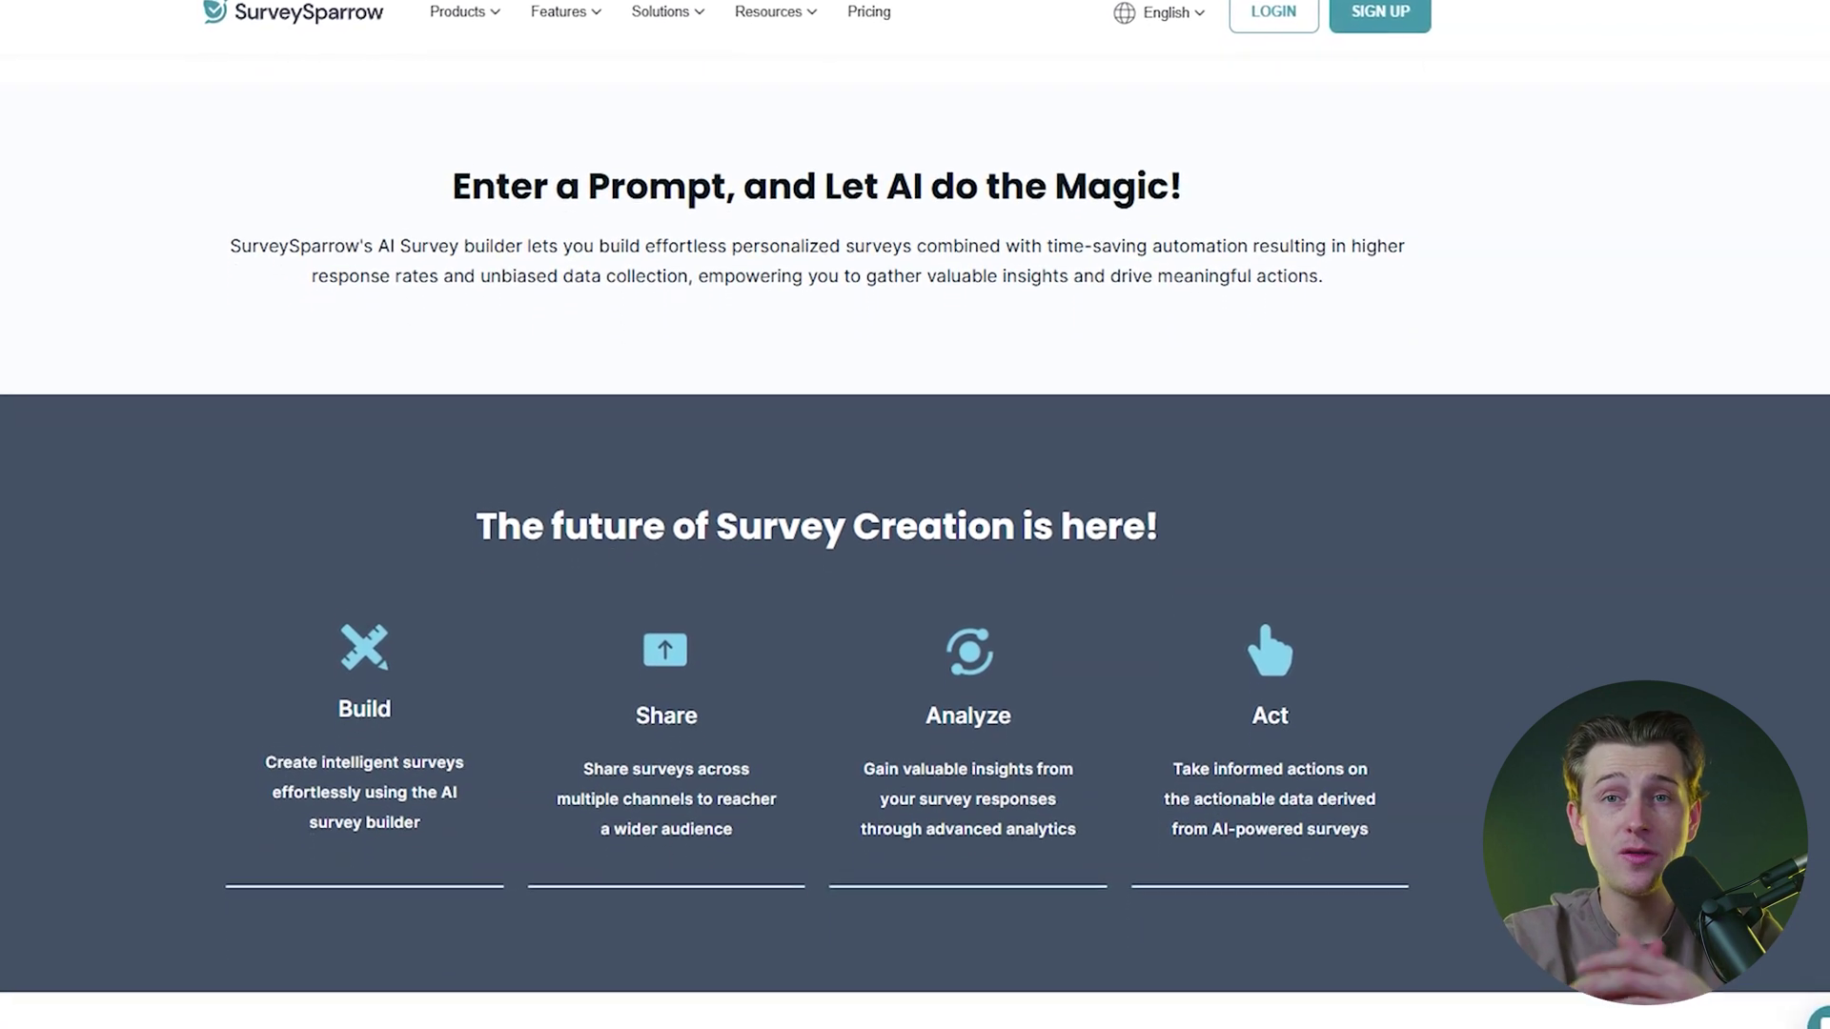
scroll(916, 533, "down", 2)
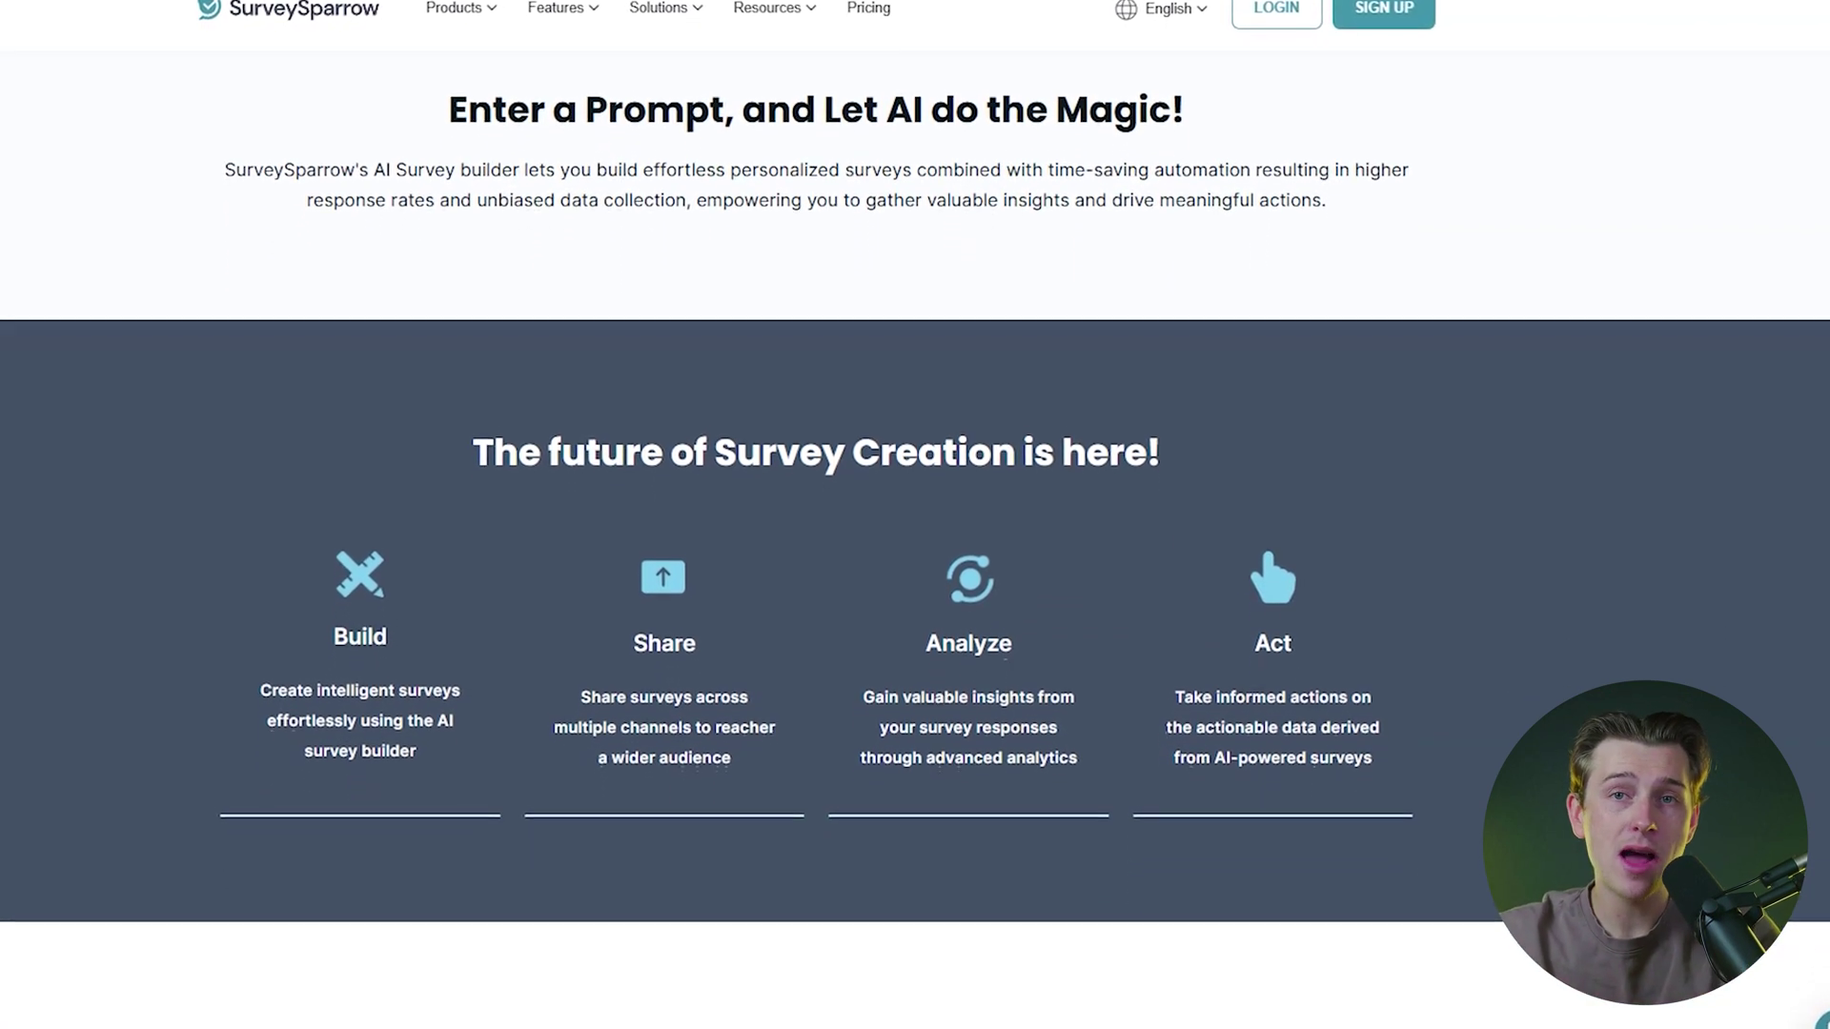
scroll(915, 533, "down", 2)
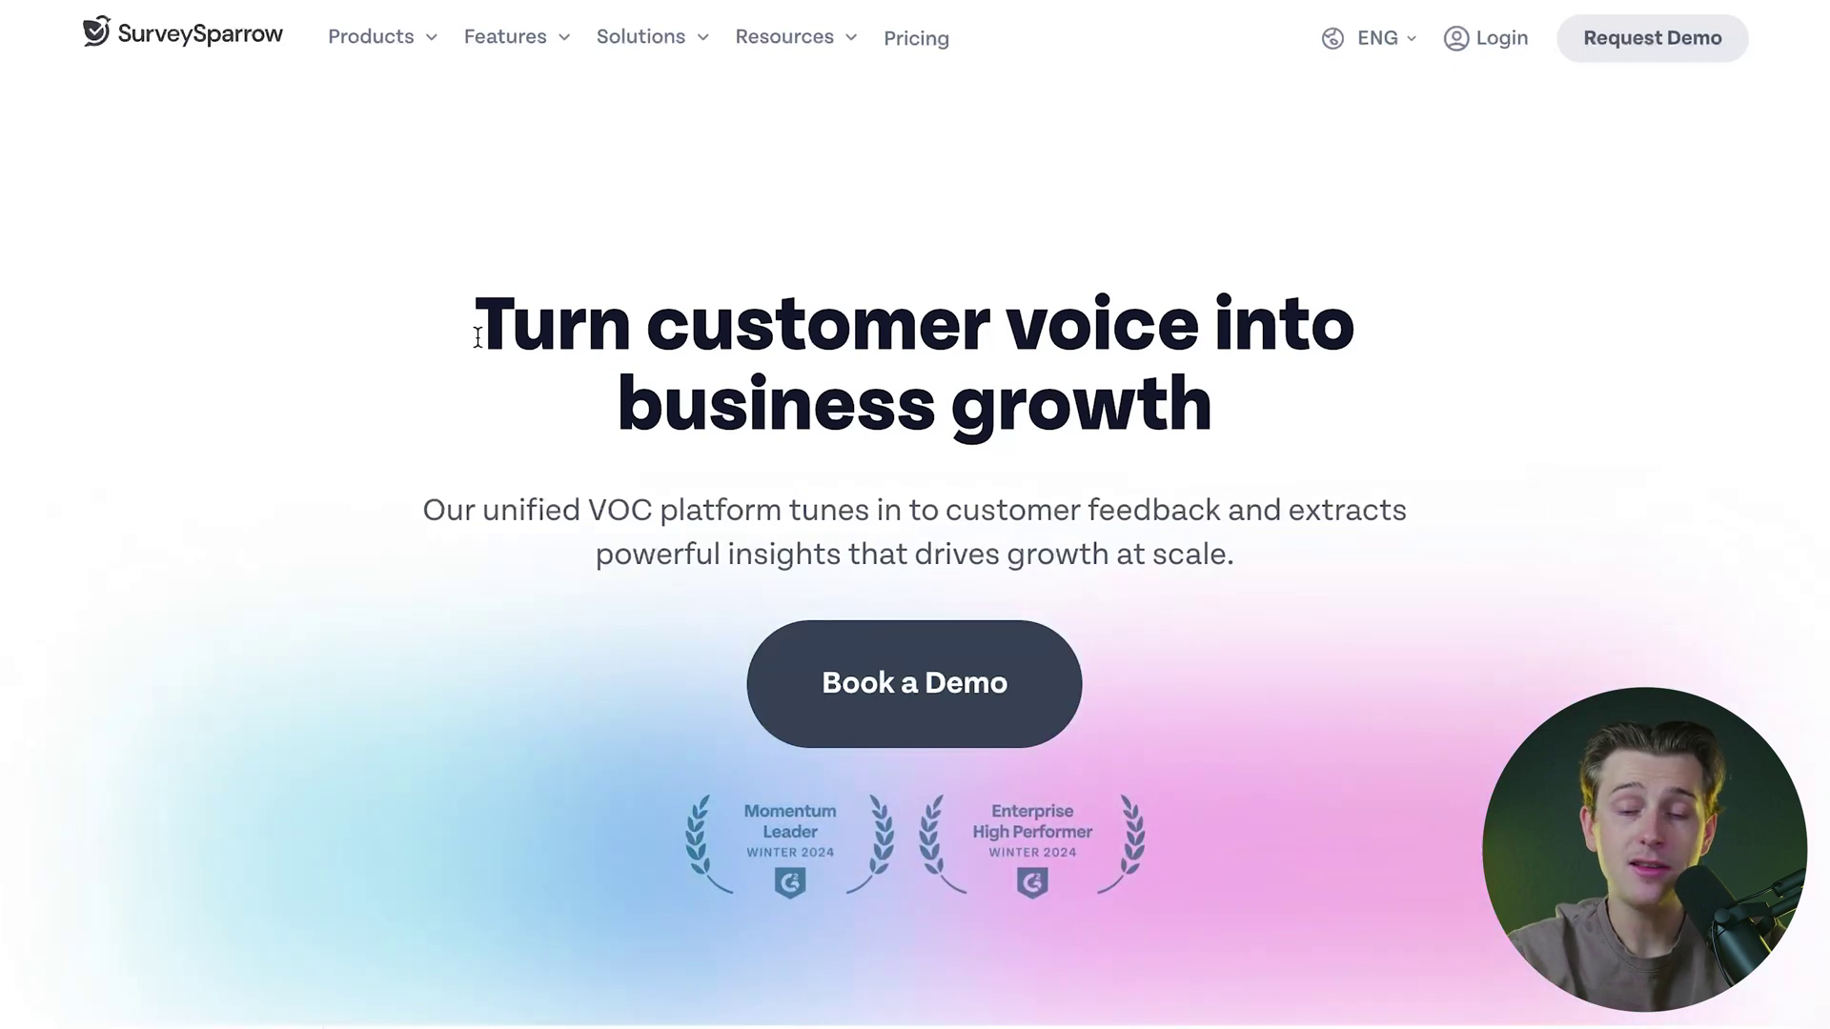
- Book a personalized demo from the home page, choosing the 12:50 pm slot on December 18, 2024
left_click(902, 661)
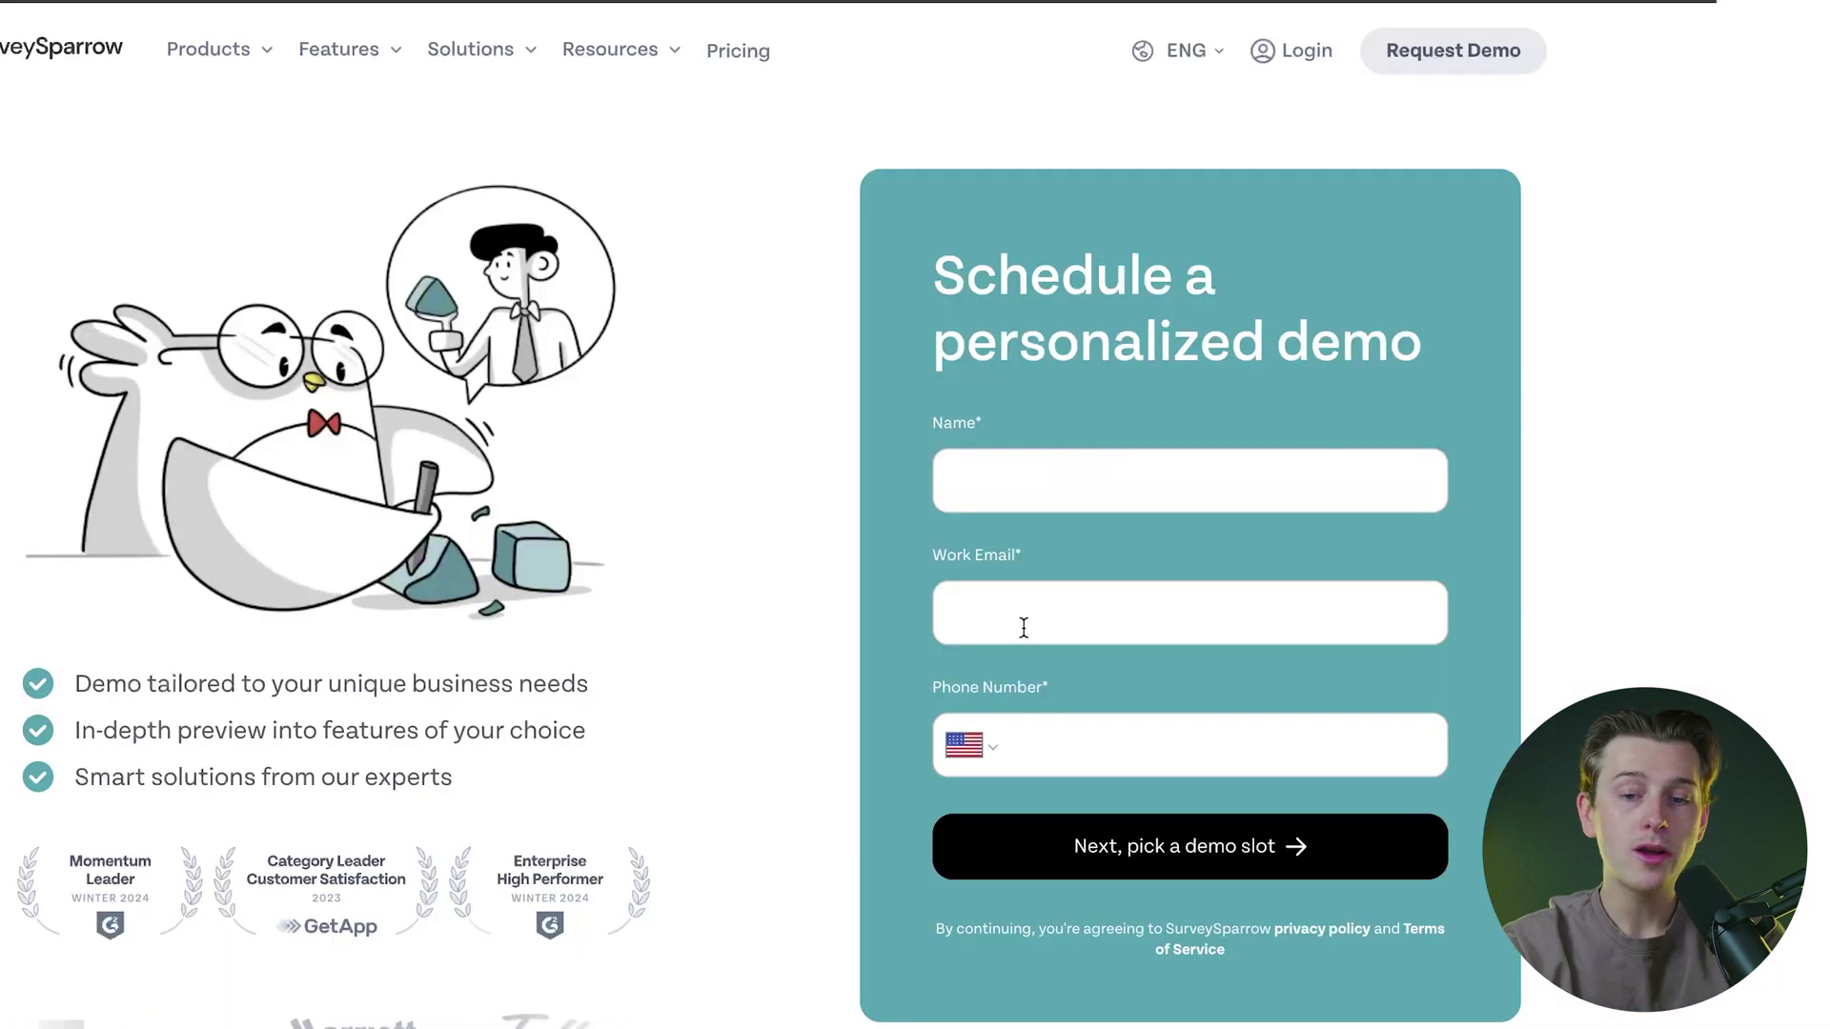
left_click(1115, 867)
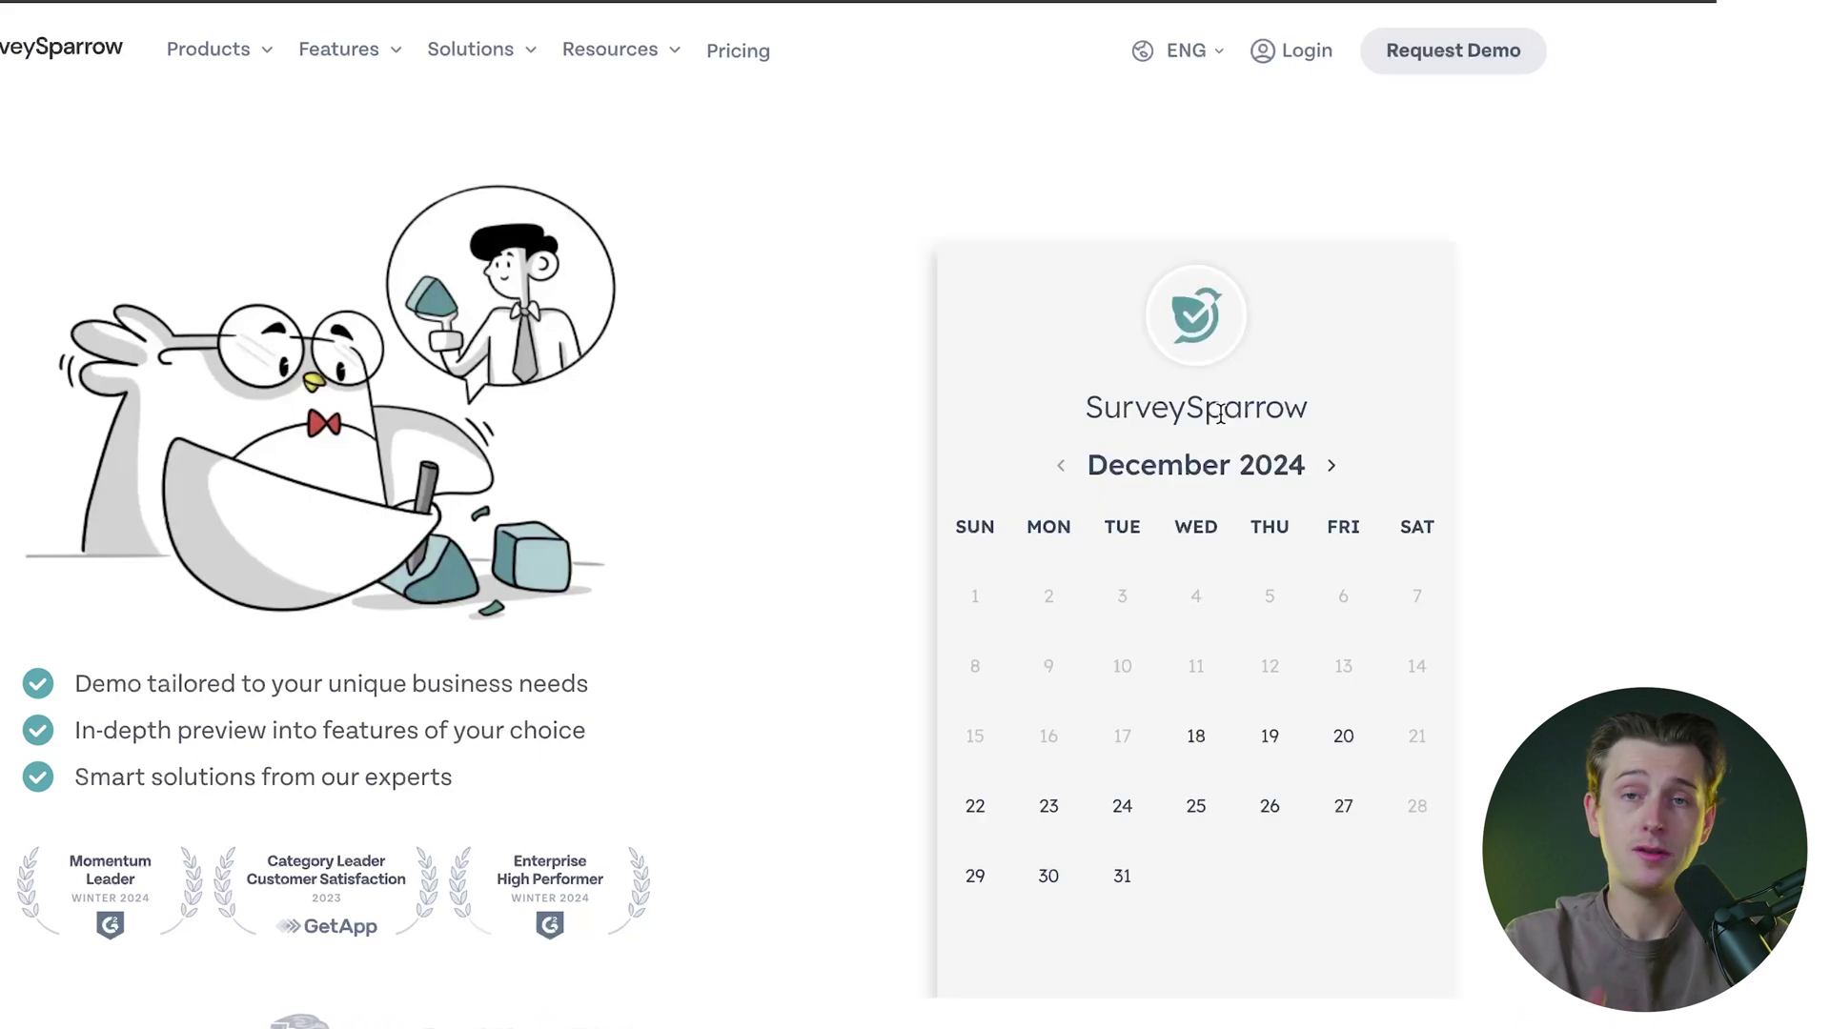
left_click(1205, 741)
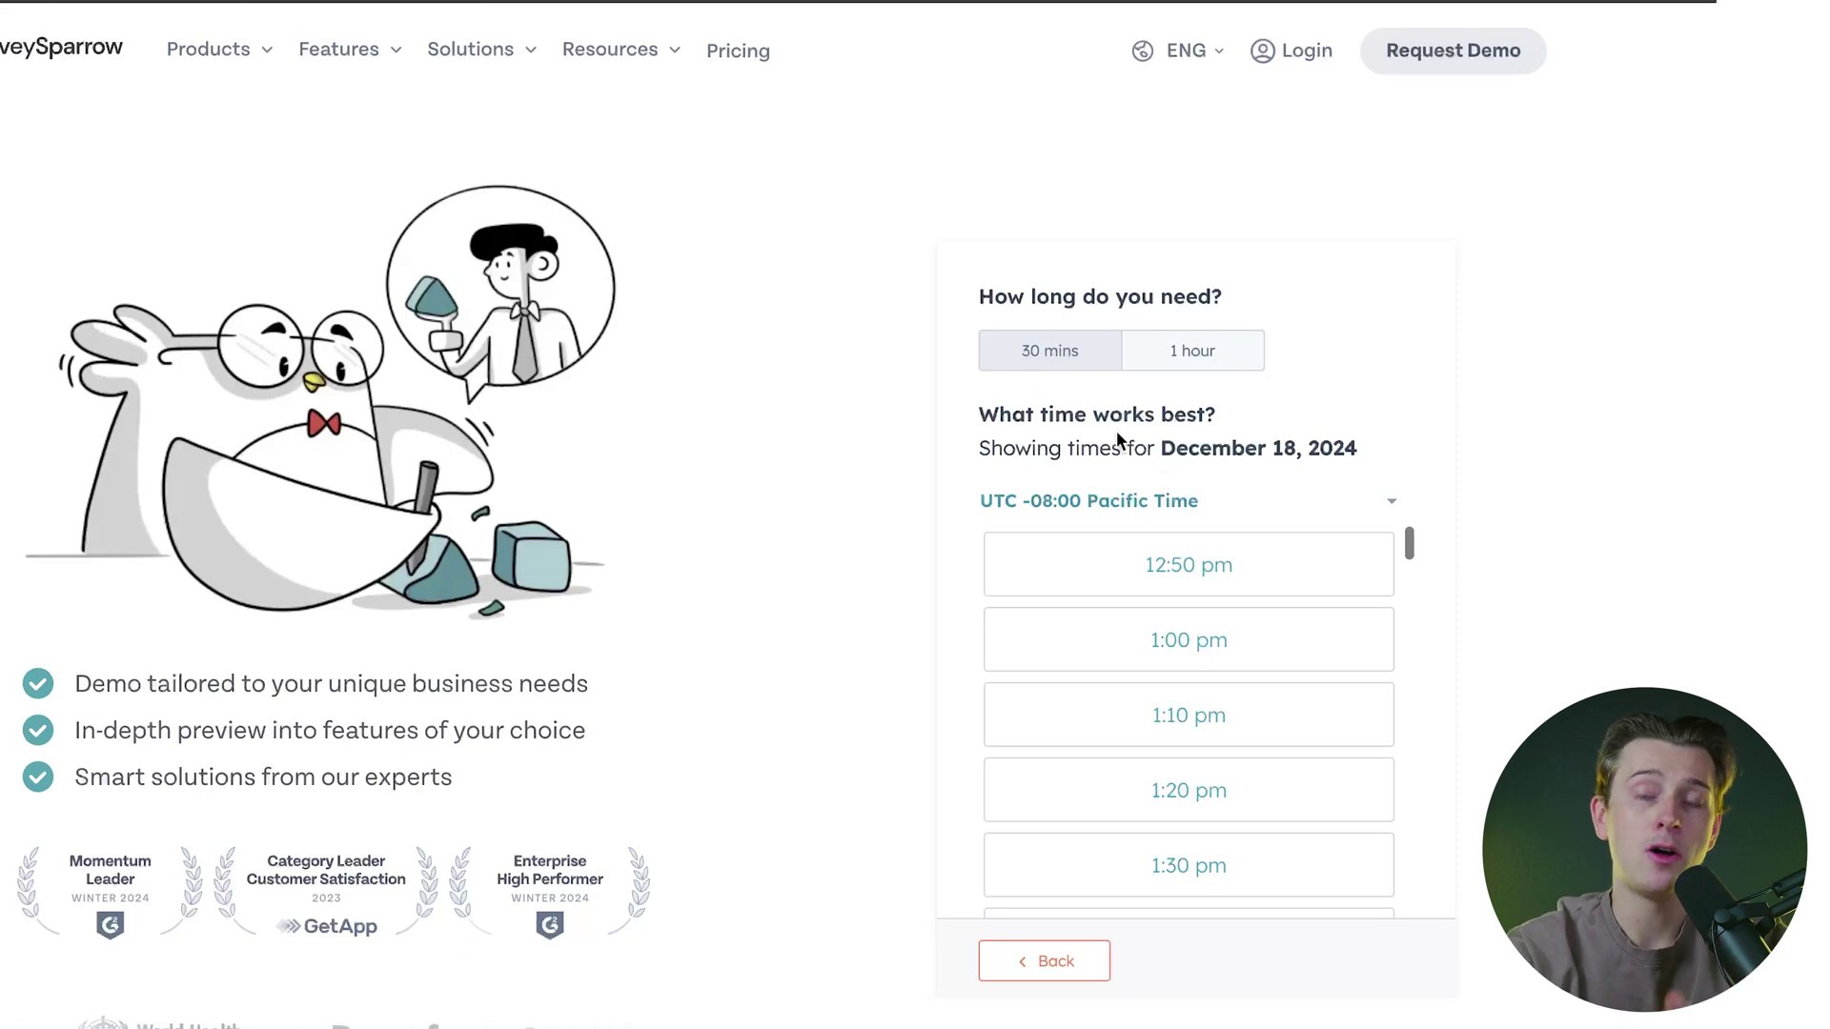
left_click(1172, 570)
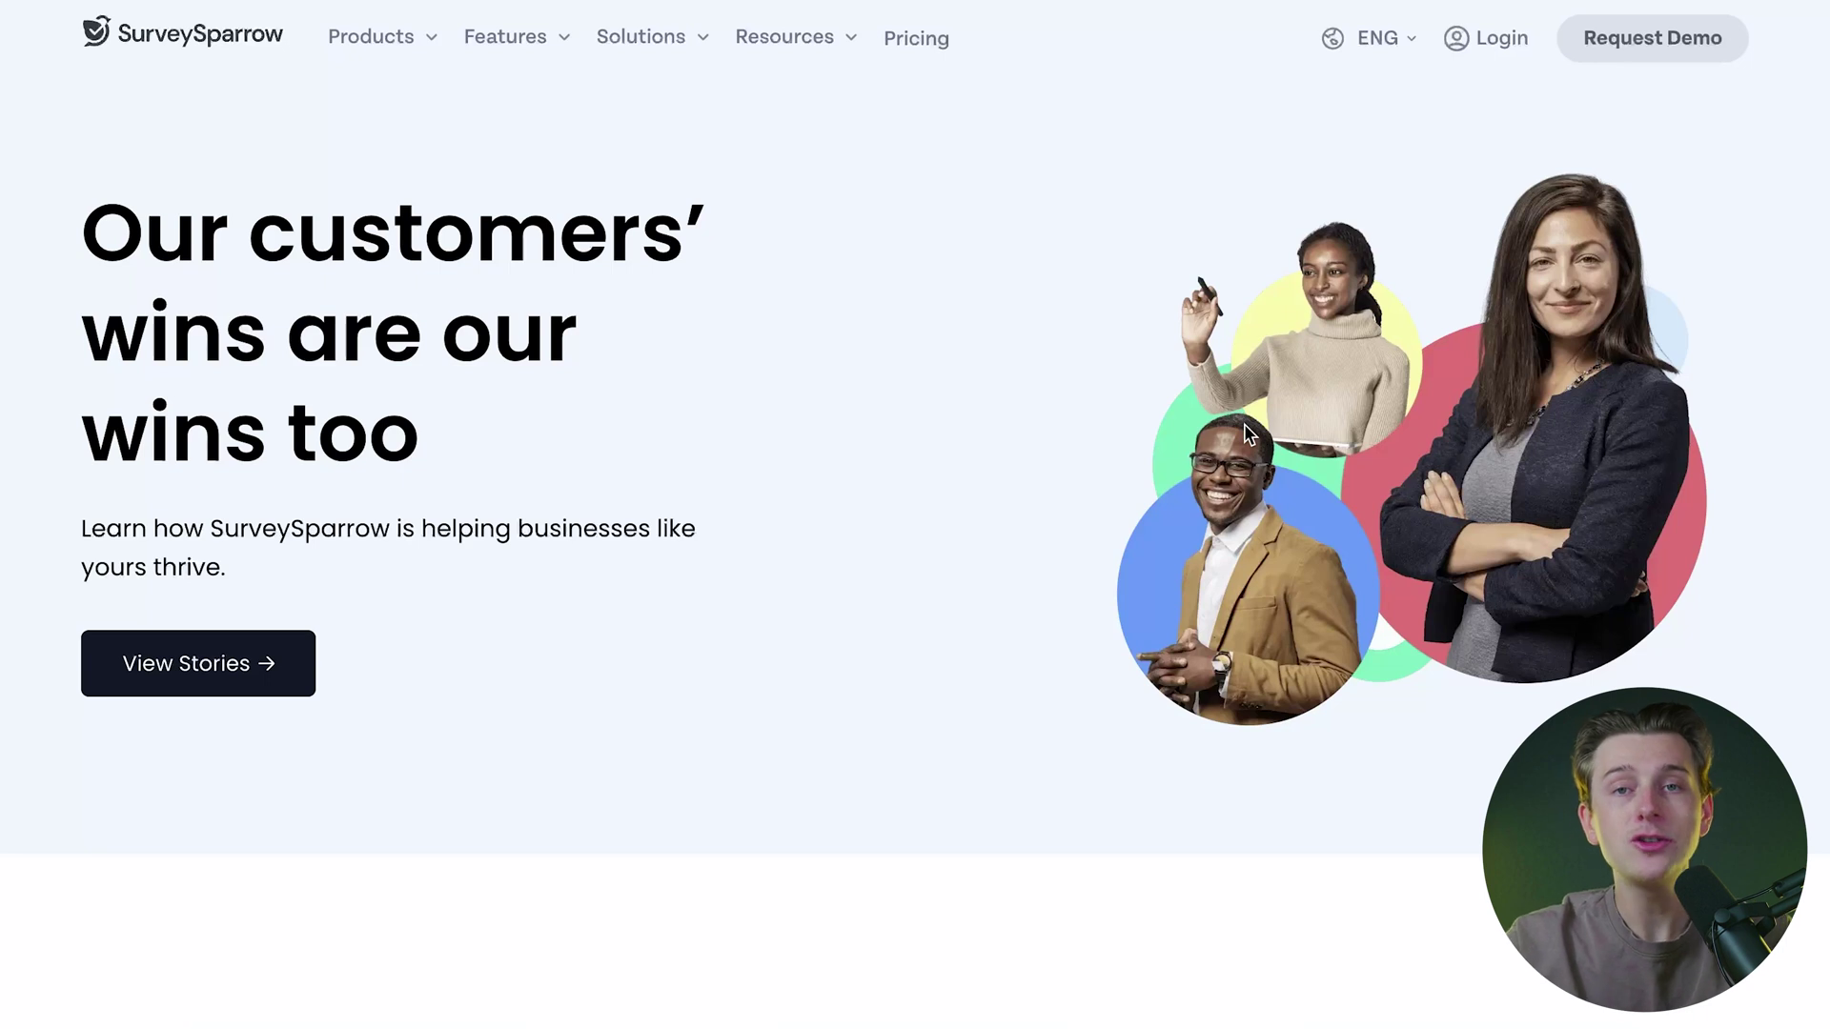
- Open the Enterprise Survey Software product page and look over the list of other products
mouse_move(372, 37)
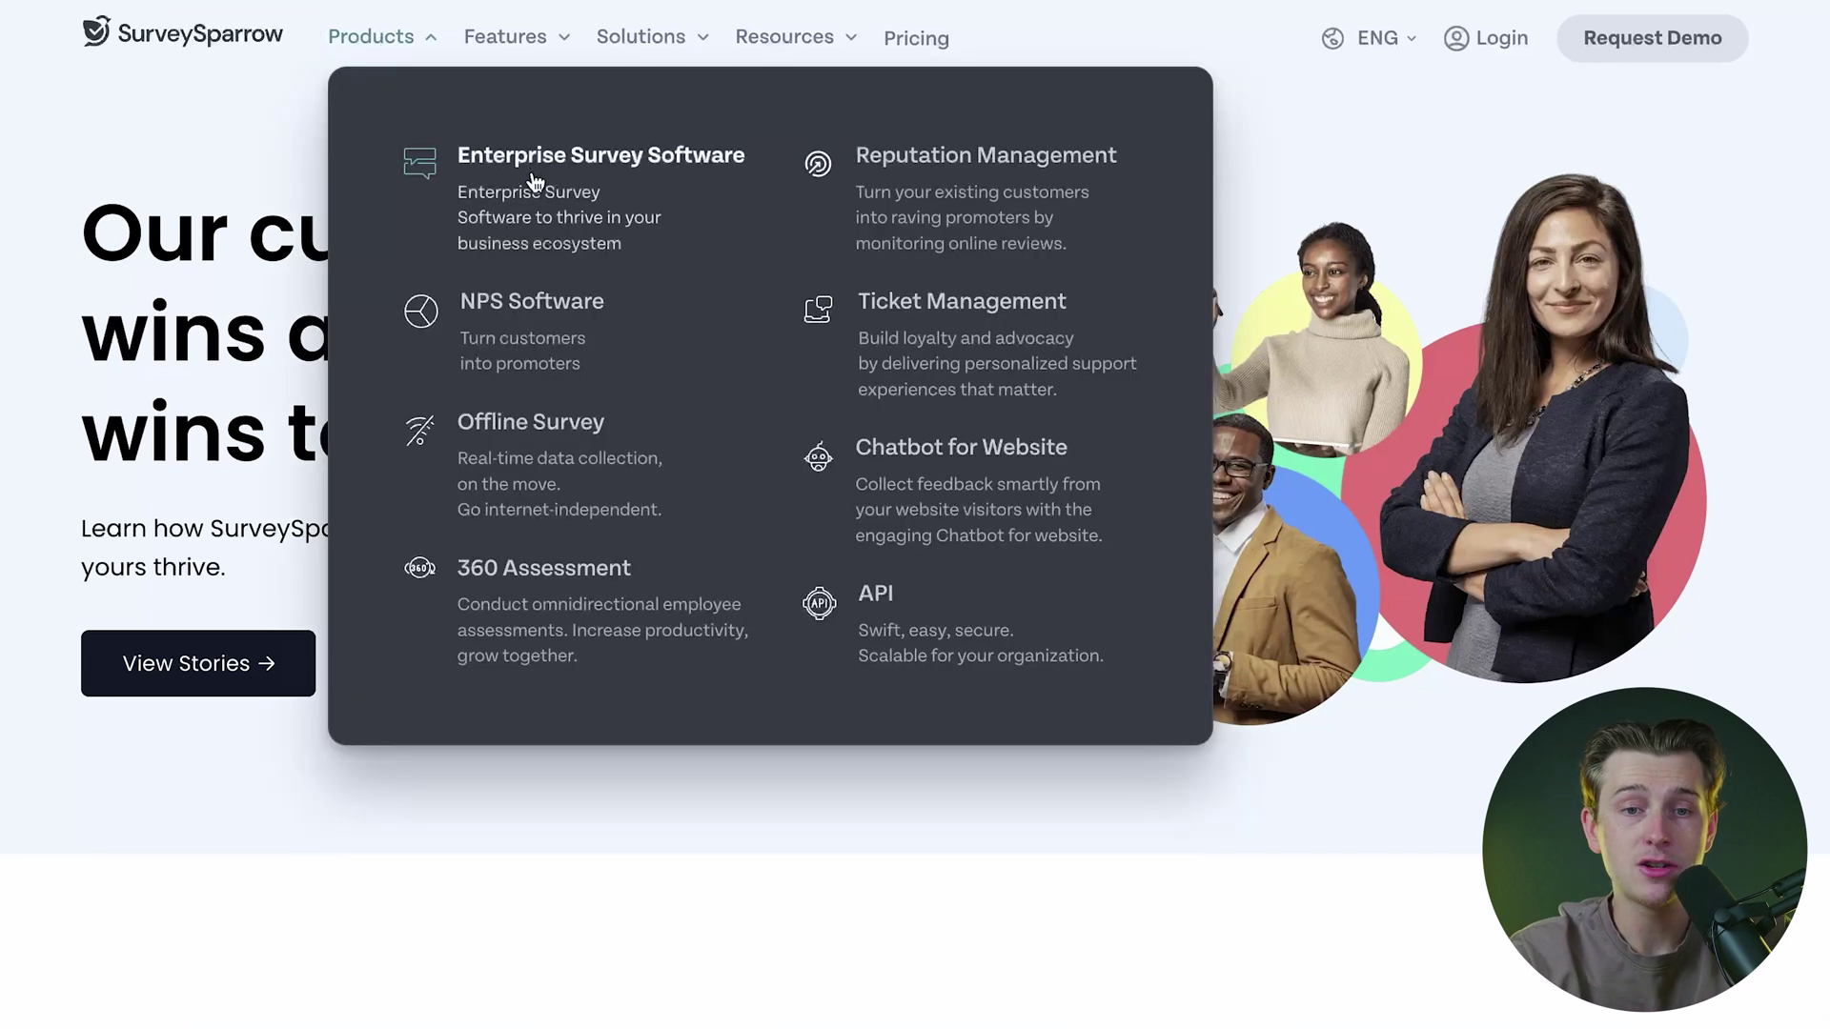
left_click(533, 171)
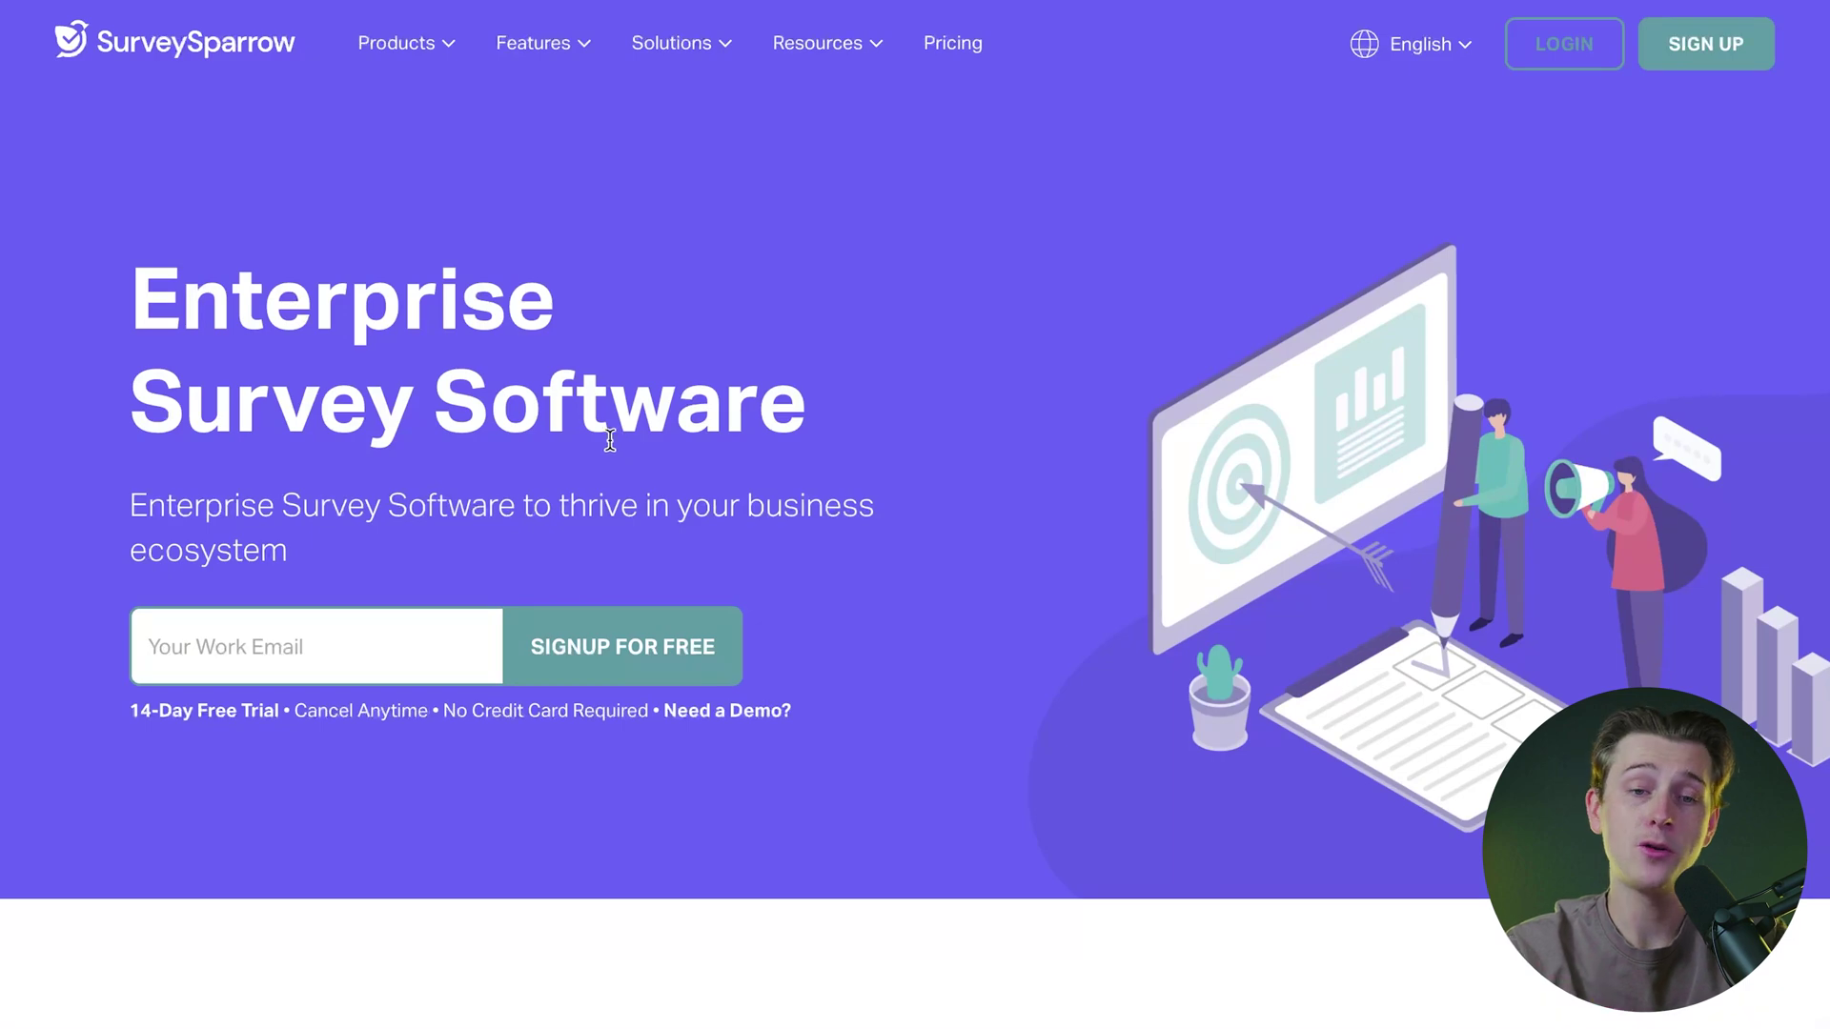
mouse_move(437, 54)
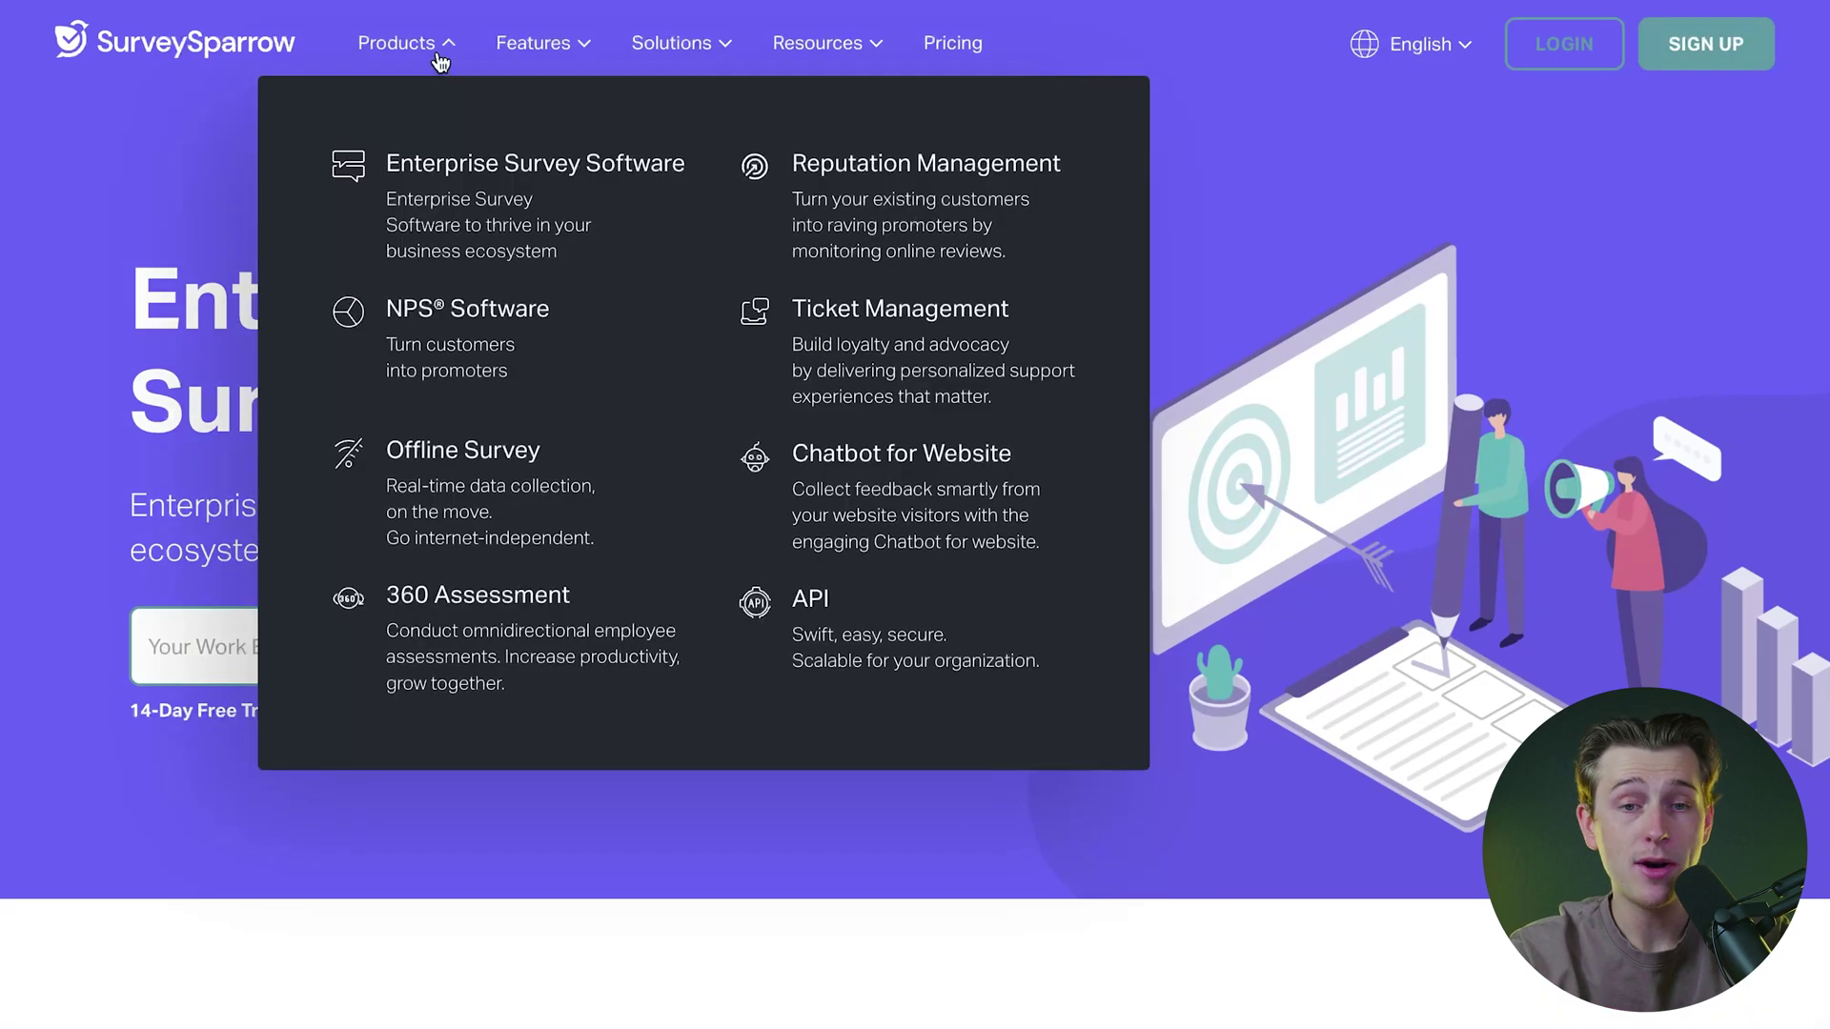
left_click(868, 210)
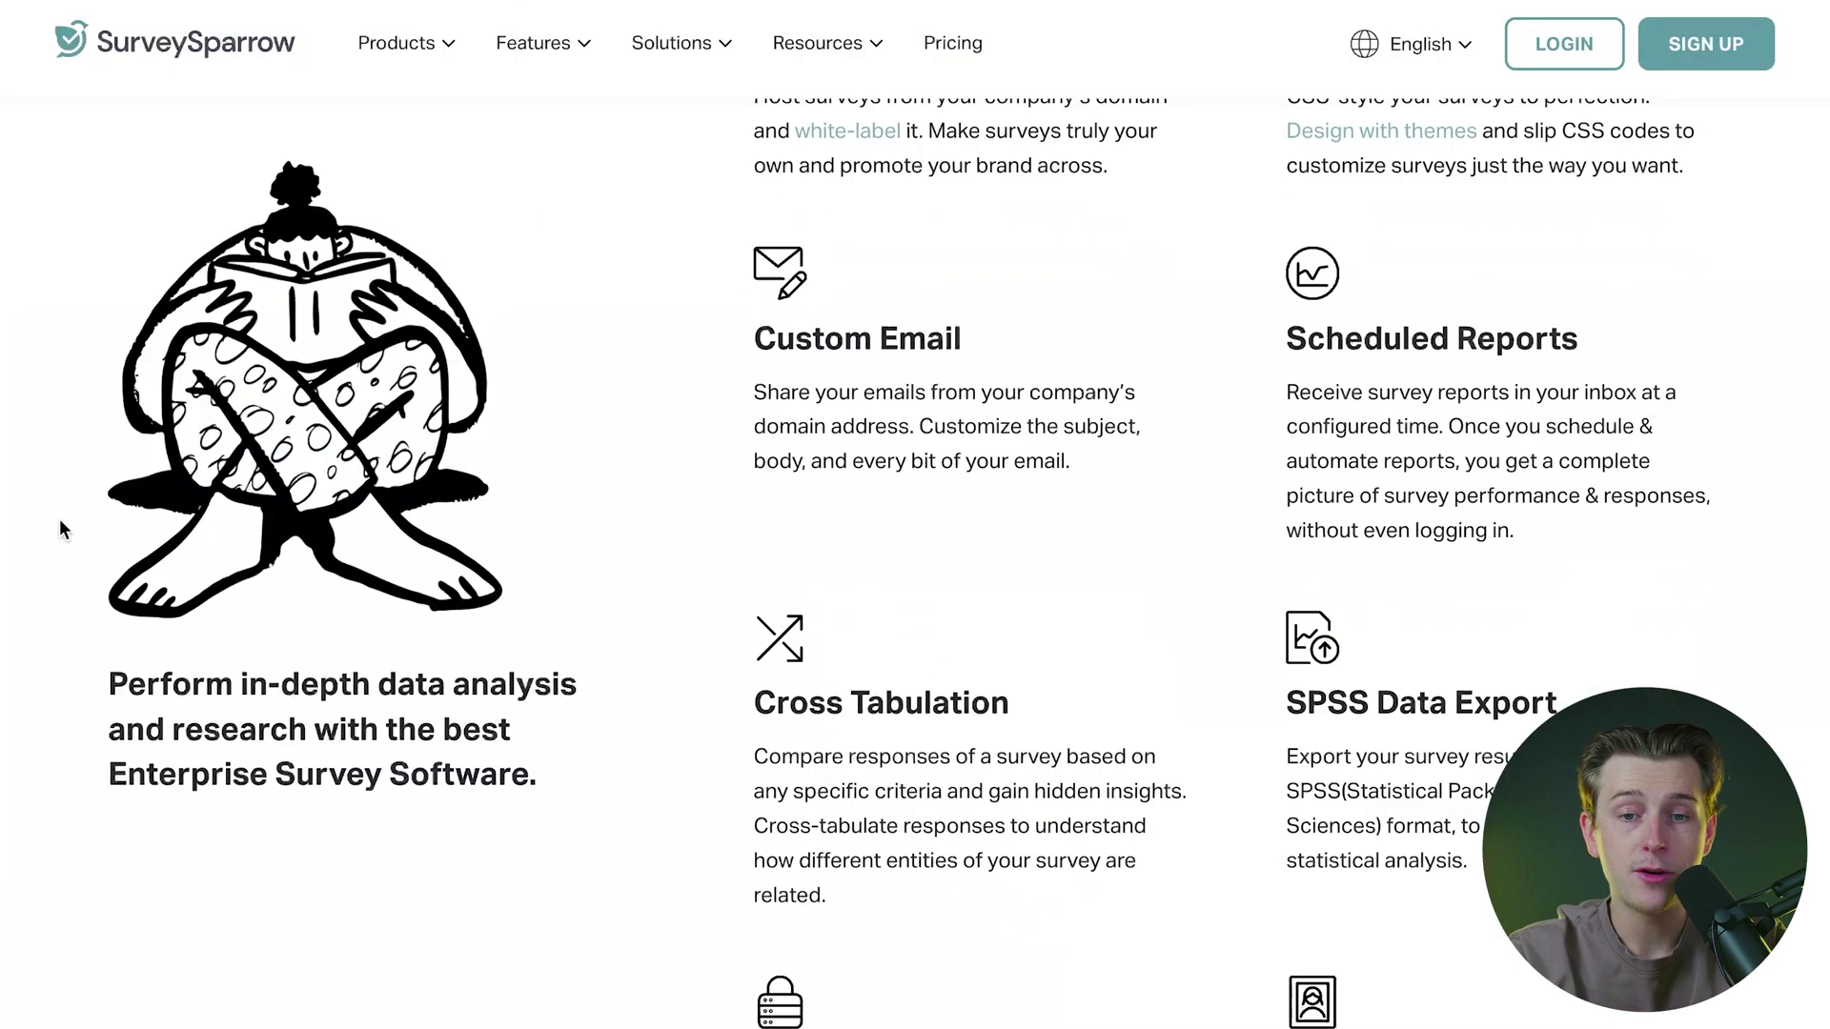
- Review the enterprise page's features, including data security, sub accounts and multiple users, down to the app integrations section
scroll(59, 529, "down", 10)
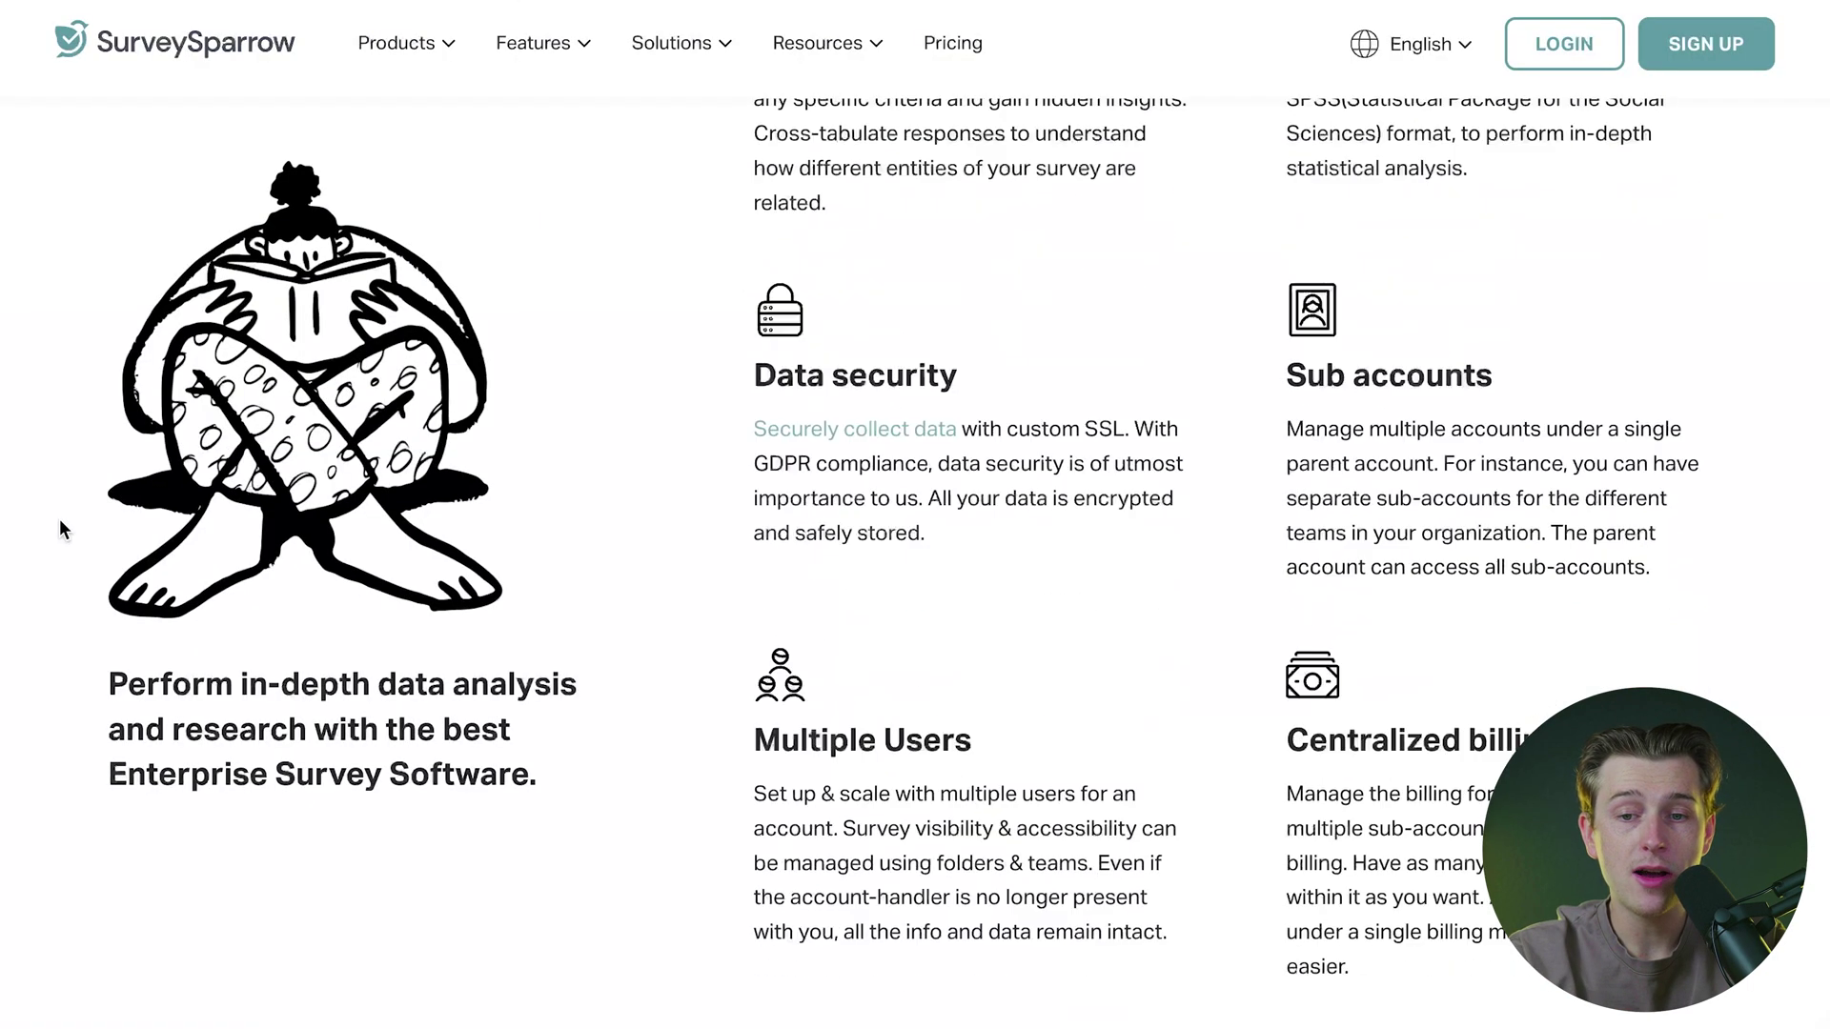
scroll(58, 522, "down", 6)
scroll(58, 523, "up", 2)
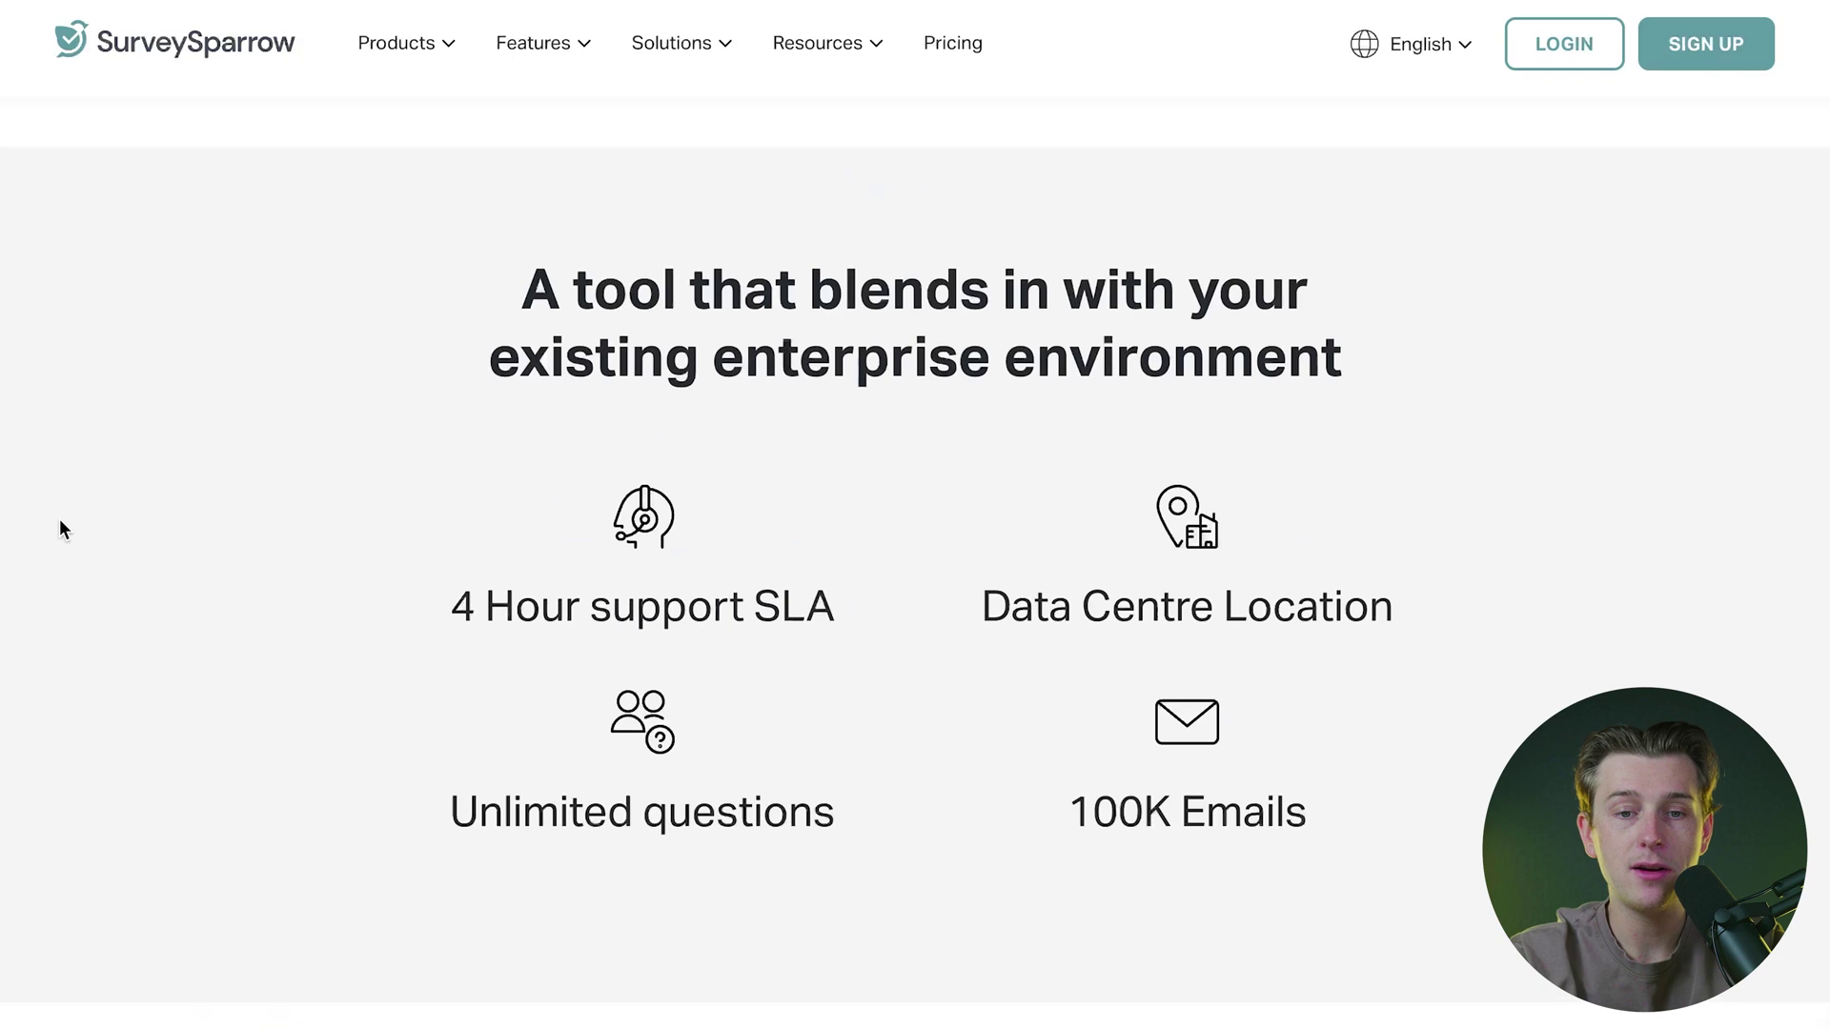
scroll(59, 522, "down", 5)
scroll(61, 525, "down", 4)
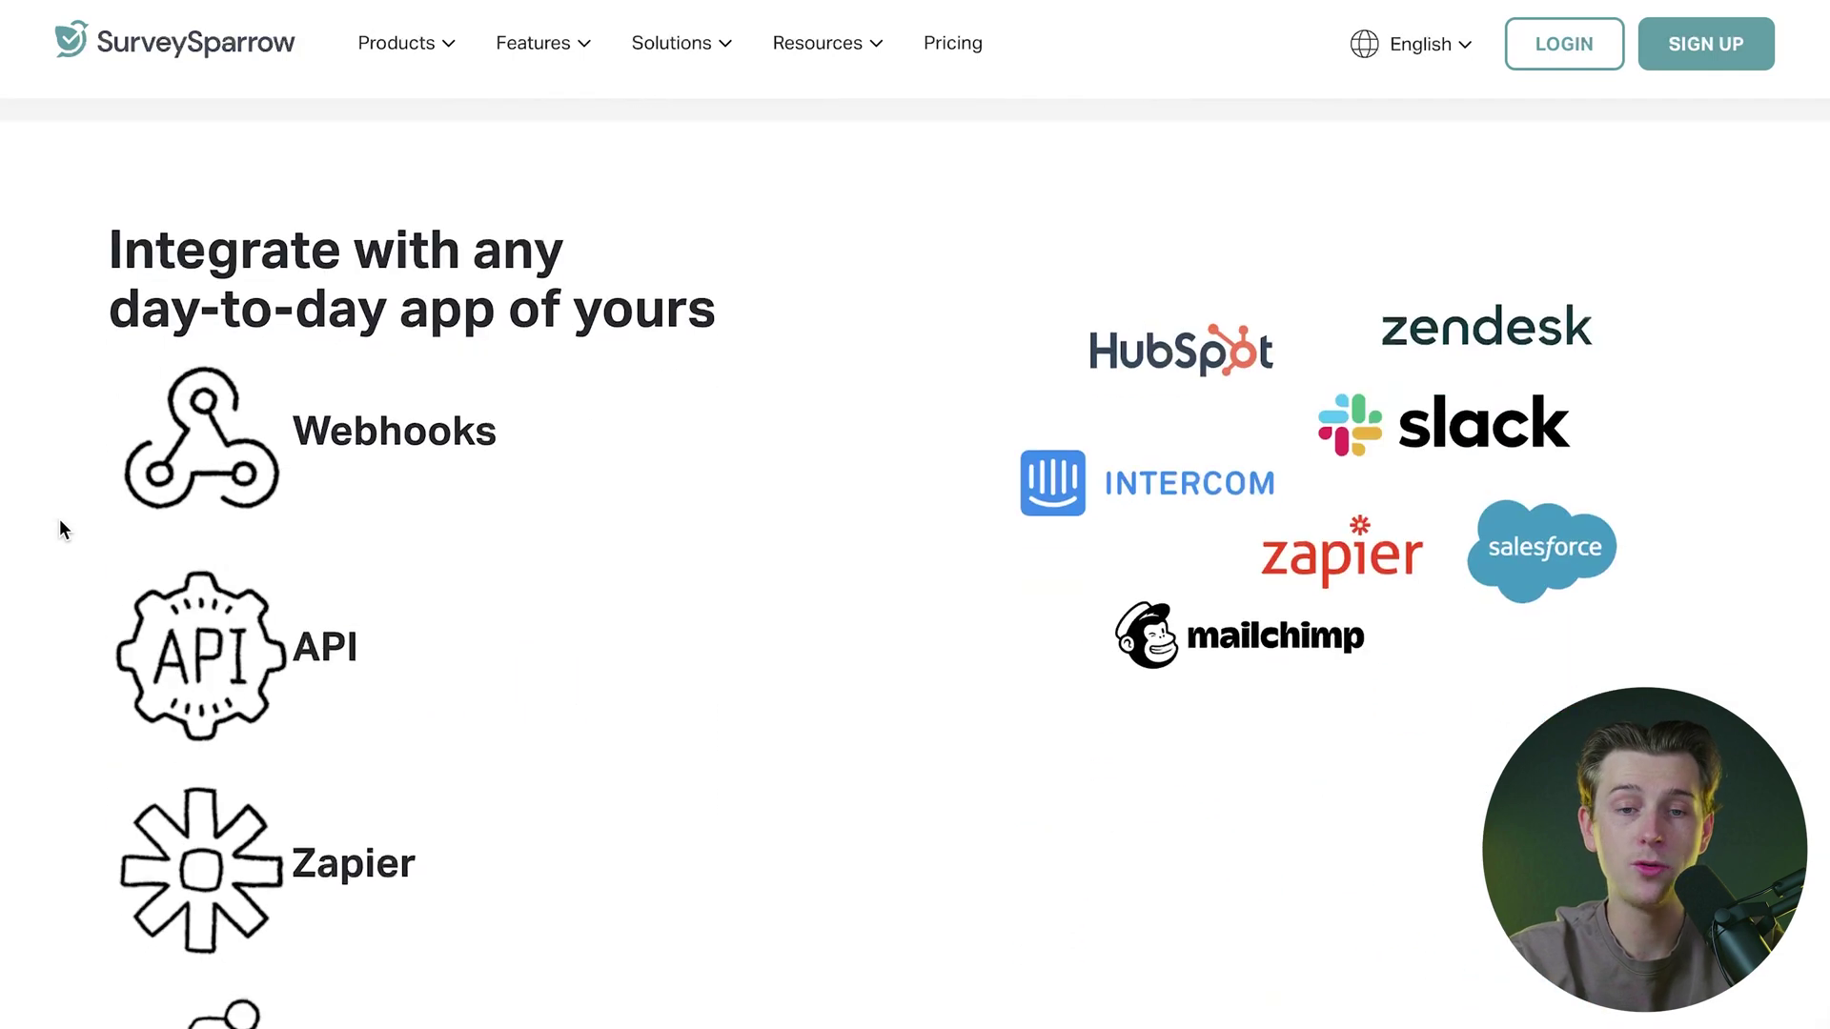